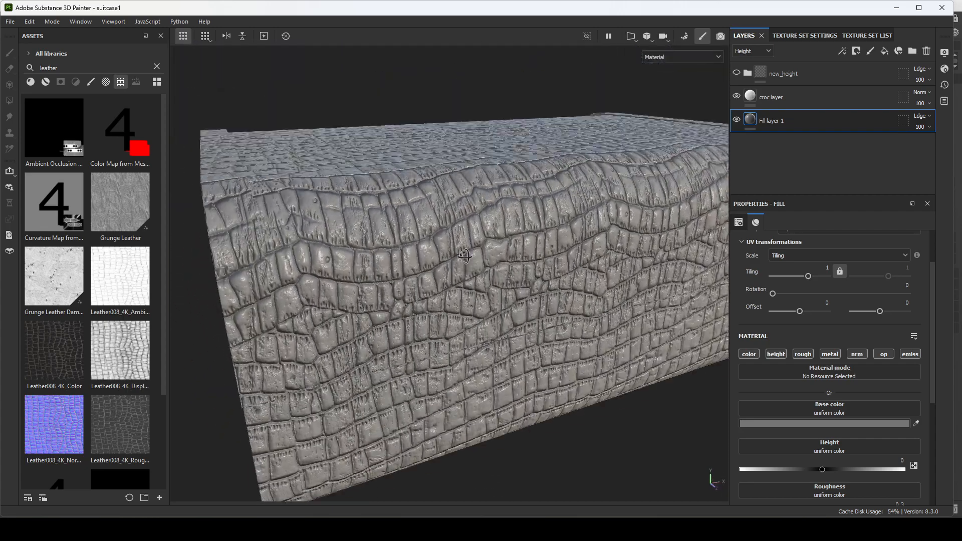
# Enable displacement and tessellation for the main shader with a subdivision count of 32
pyautogui.keyDown('alt'); pyautogui.moveTo(534, 286); pyautogui.dragTo(408, 310); pyautogui.keyUp('alt')
pyautogui.keyDown('alt'); pyautogui.moveTo(409, 310); pyautogui.dragTo(541, 354, button='right'); pyautogui.keyUp('alt')
pyautogui.keyDown('alt'); pyautogui.moveTo(541, 354); pyautogui.dragTo(477, 174); pyautogui.keyUp('alt')
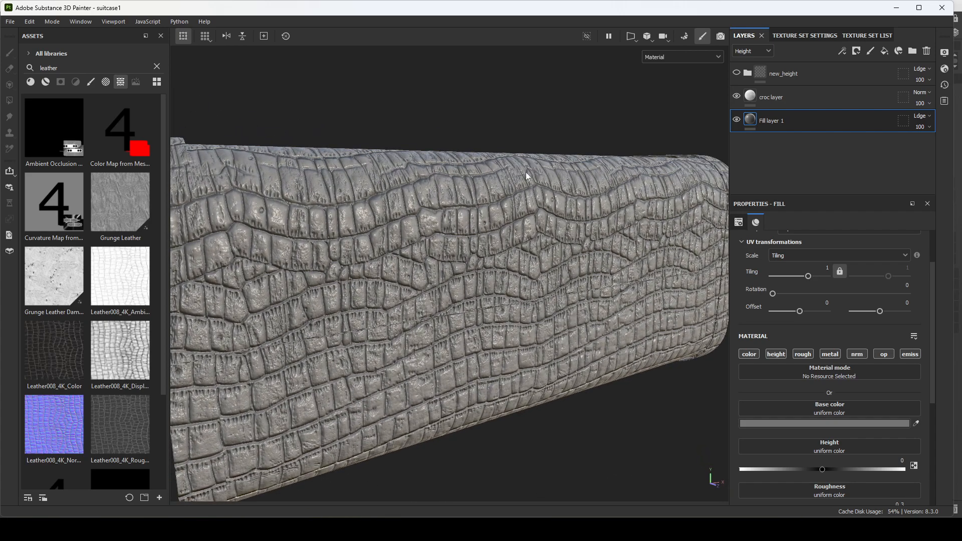
pyautogui.keyDown('alt'); pyautogui.moveTo(510, 317); pyautogui.dragTo(500, 272); pyautogui.keyUp('alt')
pyautogui.keyDown('alt'); pyautogui.moveTo(653, 346); pyautogui.dragTo(604, 313); pyautogui.keyUp('alt')
pyautogui.click(945, 69)
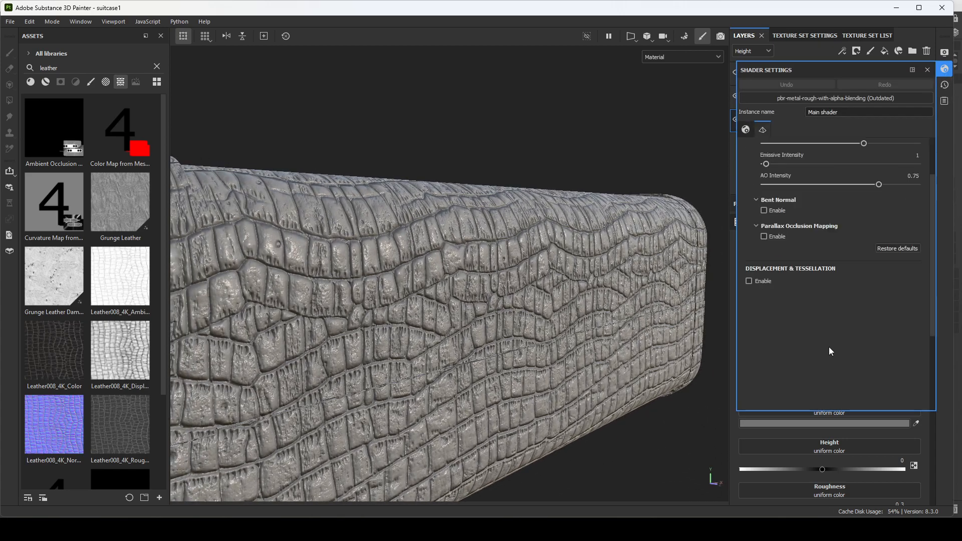
pyautogui.click(748, 280)
pyautogui.click(747, 280)
pyautogui.click(748, 280)
pyautogui.scroll(-2, 804, 360)
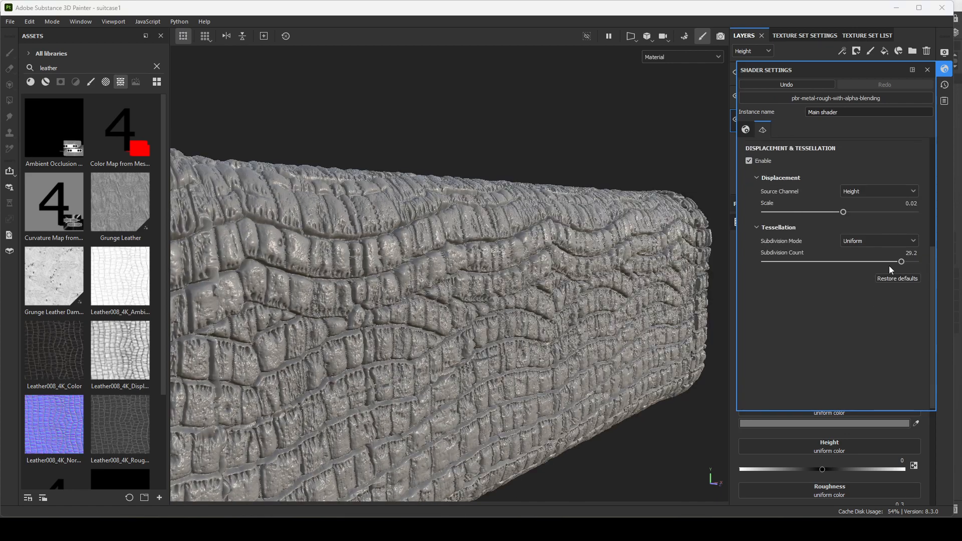
pyautogui.moveTo(903, 262); pyautogui.dragTo(915, 261)
# Show all texture sets to check the complete suitcase with its straps and locks, and isolate the suitcase1 set again
pyautogui.keyDown('alt'); pyautogui.moveTo(526, 320); pyautogui.dragTo(556, 331); pyautogui.keyUp('alt')
pyautogui.click(802, 36)
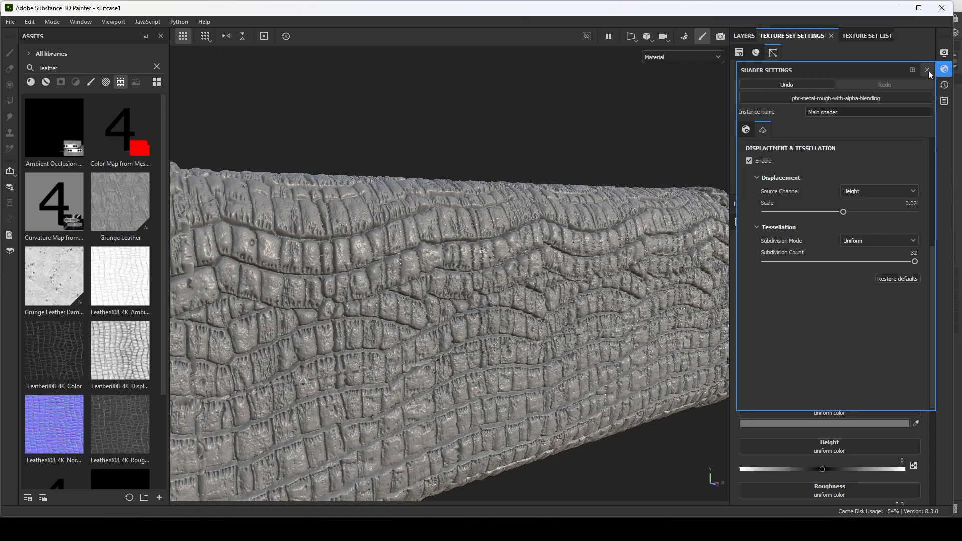
pyautogui.click(927, 70)
pyautogui.click(861, 36)
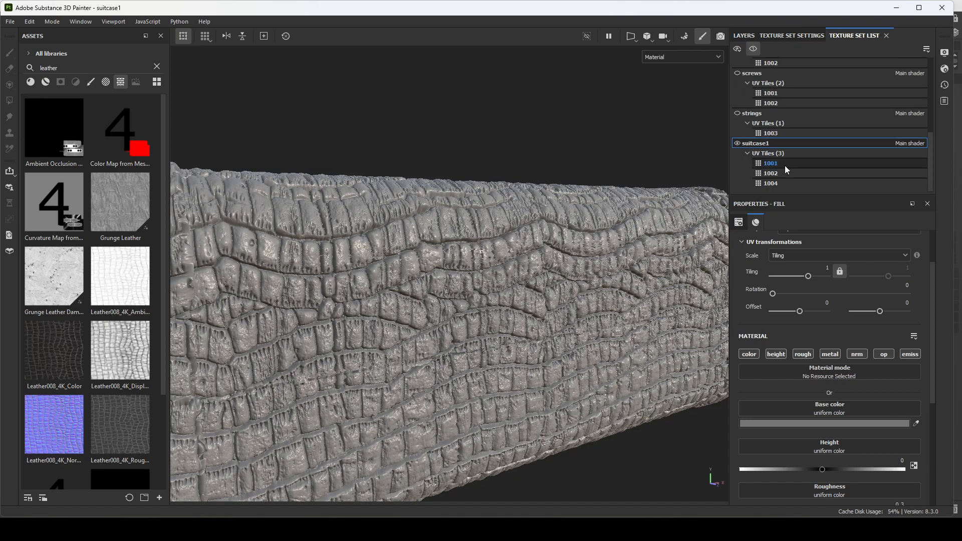
pyautogui.scroll(5, 767, 130)
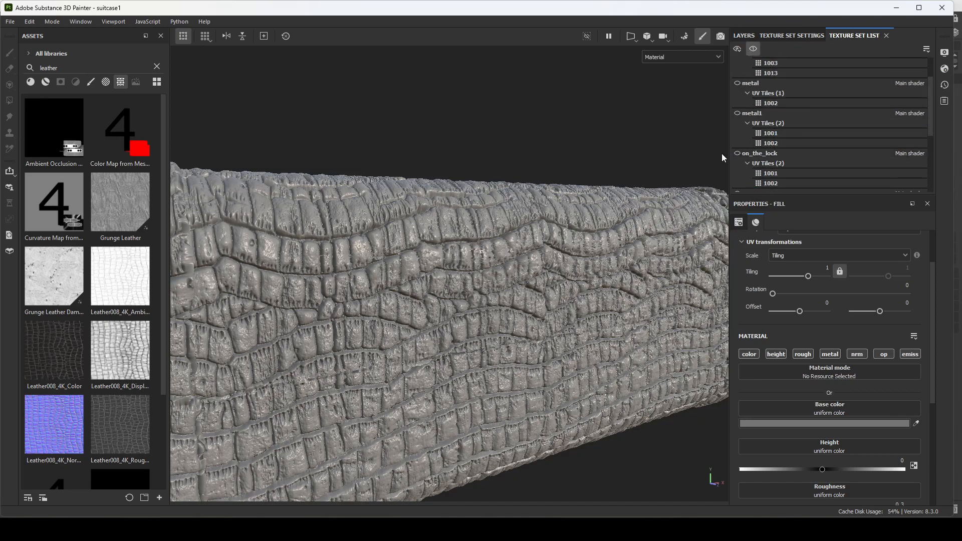
pyautogui.click(736, 113)
pyautogui.keyDown('alt'); pyautogui.moveTo(464, 282); pyautogui.dragTo(594, 112); pyautogui.keyUp('alt')
pyautogui.keyDown('alt'); pyautogui.moveTo(629, 460); pyautogui.dragTo(573, 434); pyautogui.keyUp('alt')
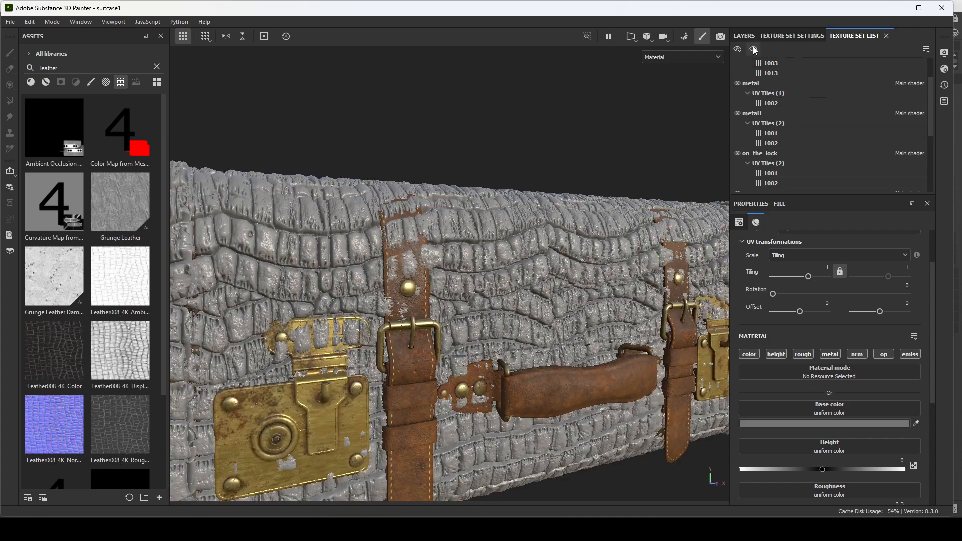
pyautogui.click(753, 49)
pyautogui.keyDown('alt'); pyautogui.moveTo(461, 300); pyautogui.dragTo(431, 280); pyautogui.keyUp('alt')
pyautogui.keyDown('alt'); pyautogui.moveTo(396, 275); pyautogui.dragTo(502, 292, button='middle'); pyautogui.keyUp('alt')
pyautogui.keyDown('alt'); pyautogui.moveTo(503, 292); pyautogui.dragTo(437, 288); pyautogui.keyUp('alt')
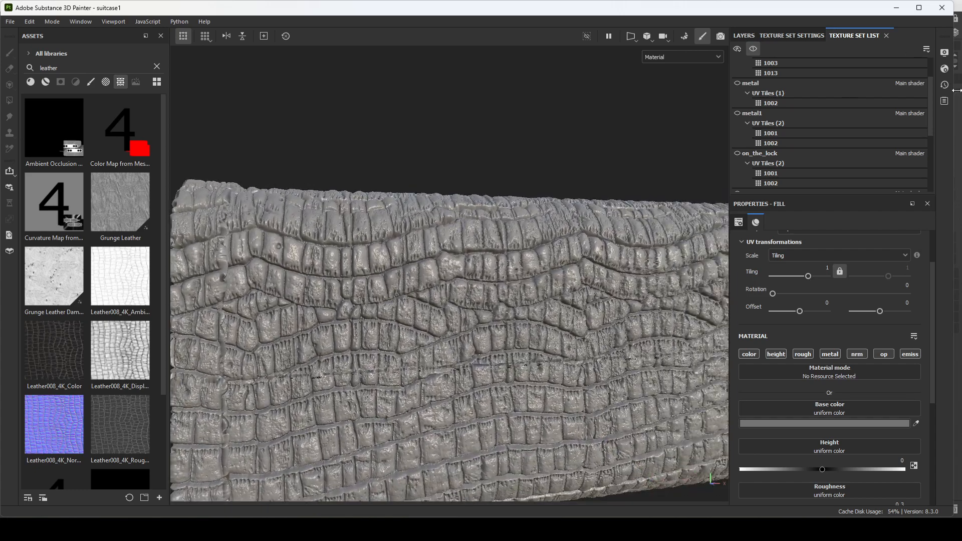
# Disable displacement and tessellation in the main shader's settings
pyautogui.click(945, 70)
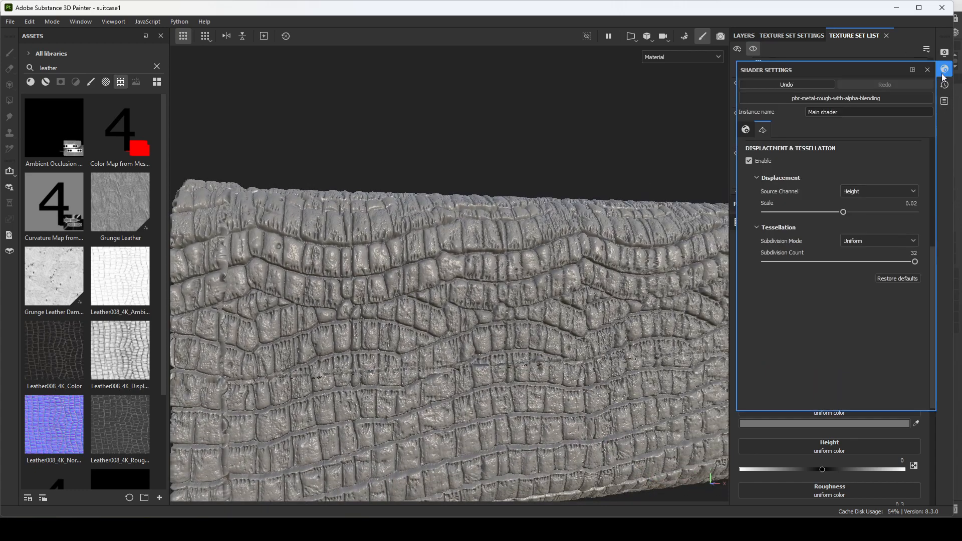
pyautogui.click(749, 161)
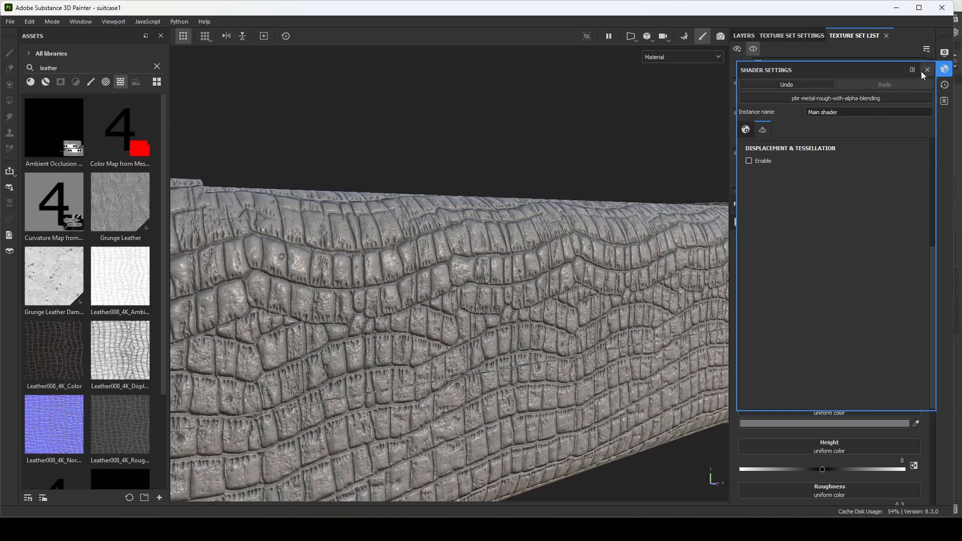
pyautogui.click(928, 70)
# Enable the normal channel on the croc layer alongside its height channel, and inspect the combined leather relief
pyautogui.keyDown('alt'); pyautogui.moveTo(486, 256); pyautogui.dragTo(528, 235); pyautogui.keyUp('alt')
pyautogui.keyDown('alt'); pyautogui.moveTo(528, 236); pyautogui.dragTo(493, 297, button='right'); pyautogui.keyUp('alt')
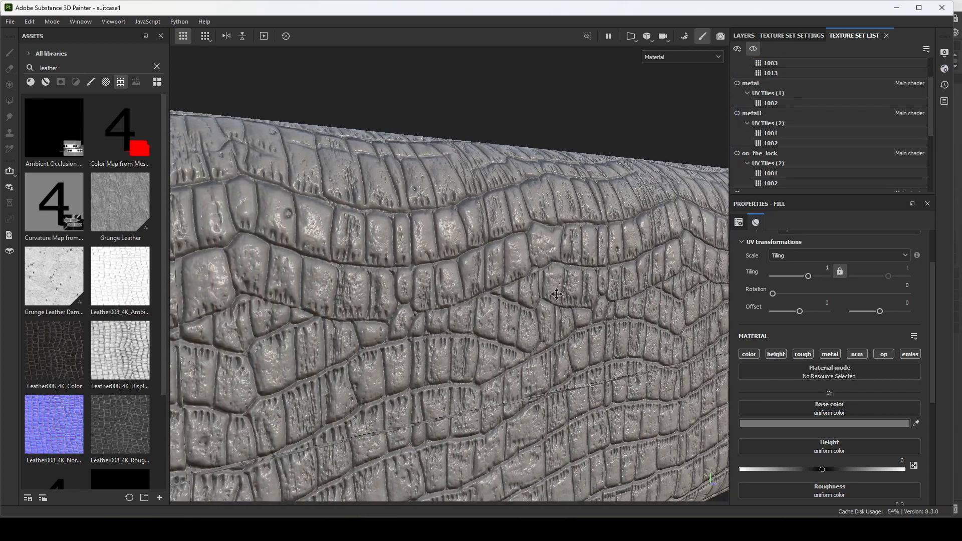
pyautogui.keyDown('alt'); pyautogui.moveTo(404, 366); pyautogui.dragTo(117, 227, button='right'); pyautogui.keyUp('alt')
pyautogui.keyDown('alt'); pyautogui.moveTo(501, 301); pyautogui.dragTo(426, 216); pyautogui.keyUp('alt')
pyautogui.keyDown('alt'); pyautogui.moveTo(426, 216); pyautogui.dragTo(493, 201, button='right'); pyautogui.keyUp('alt')
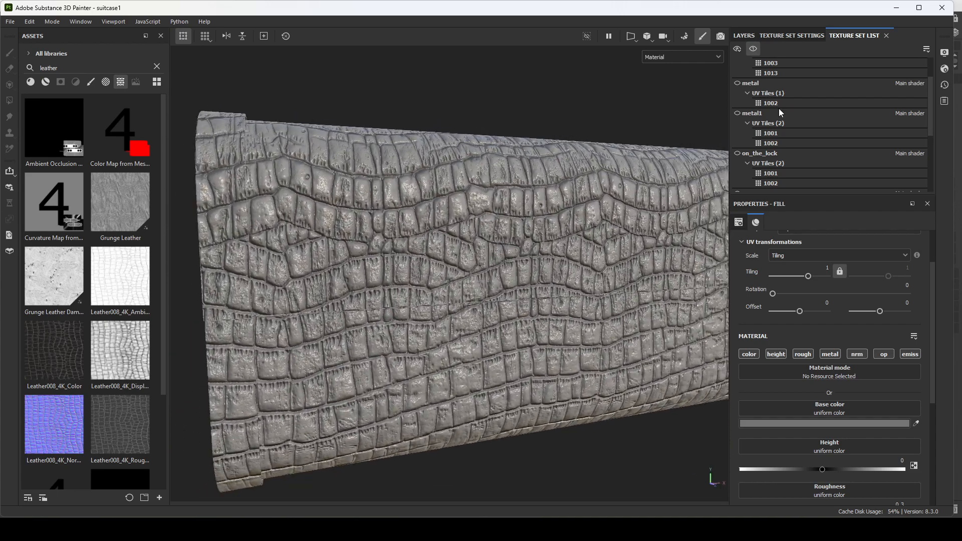
pyautogui.click(746, 36)
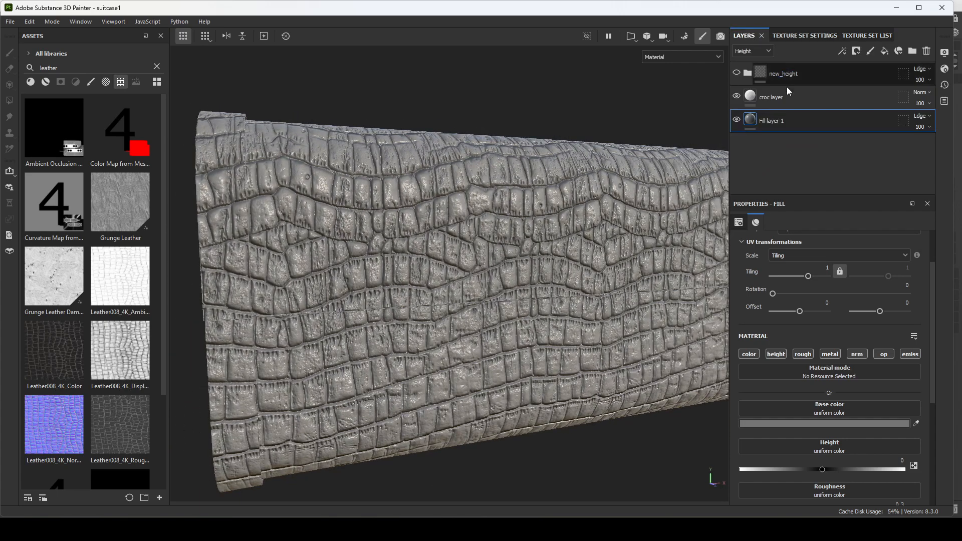
pyautogui.click(817, 96)
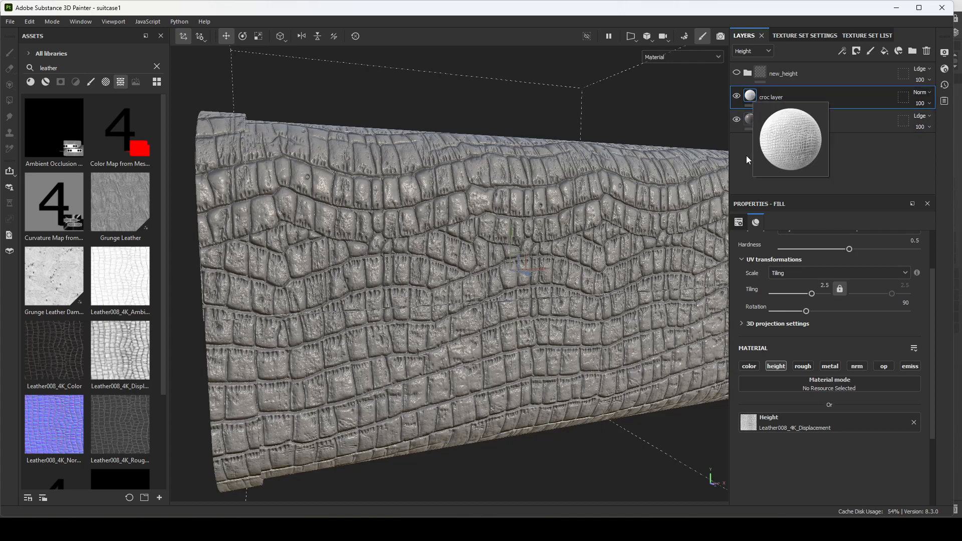
pyautogui.keyDown('alt'); pyautogui.moveTo(472, 268); pyautogui.dragTo(531, 308); pyautogui.keyUp('alt')
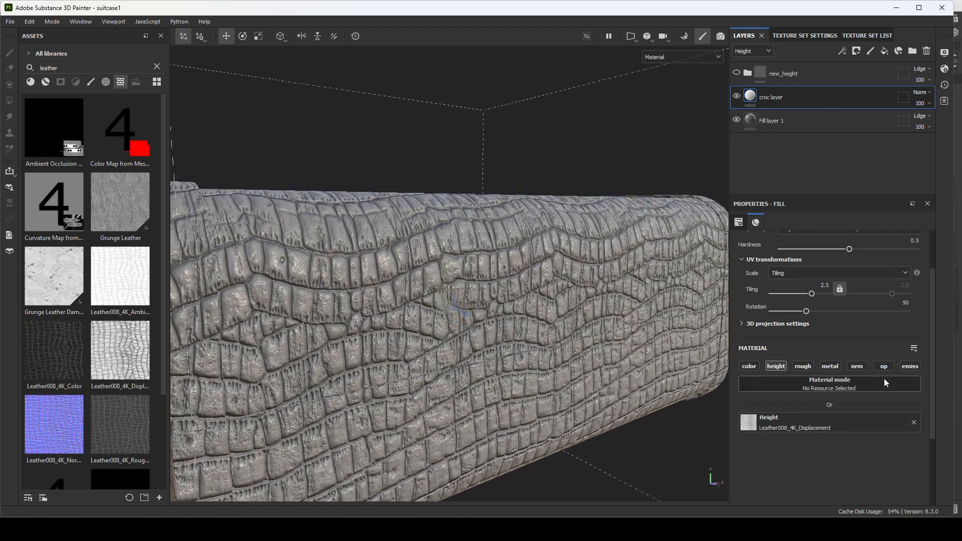
pyautogui.click(857, 366)
pyautogui.keyDown('alt'); pyautogui.moveTo(548, 350); pyautogui.dragTo(339, 206); pyautogui.keyUp('alt')
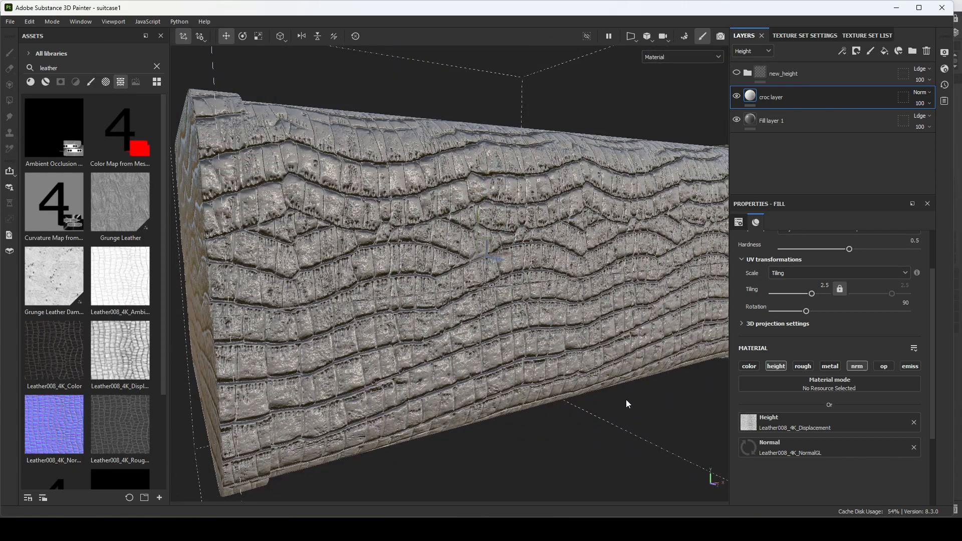
pyautogui.keyDown('alt'); pyautogui.moveTo(625, 395); pyautogui.dragTo(592, 361); pyautogui.keyUp('alt')
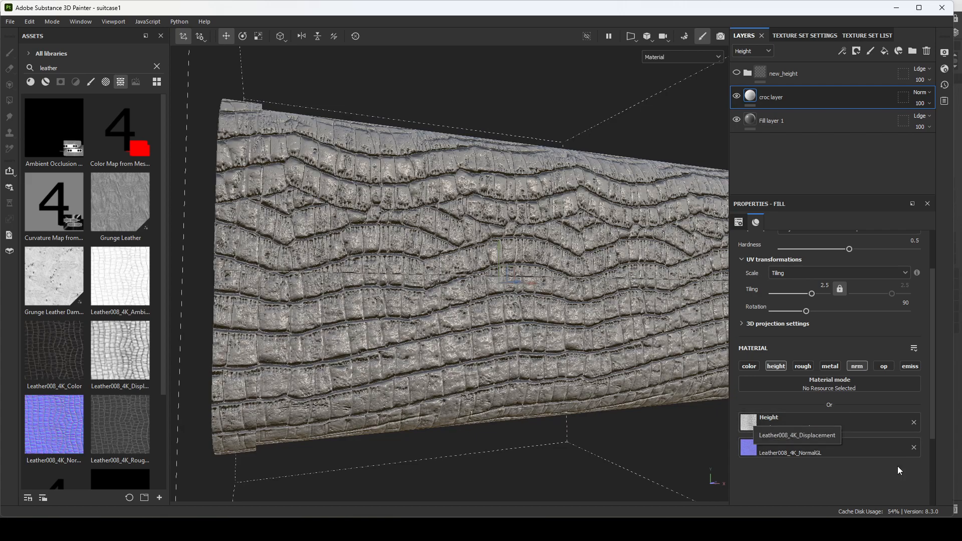
pyautogui.keyDown('alt'); pyautogui.moveTo(600, 457); pyautogui.dragTo(564, 289); pyautogui.keyUp('alt')
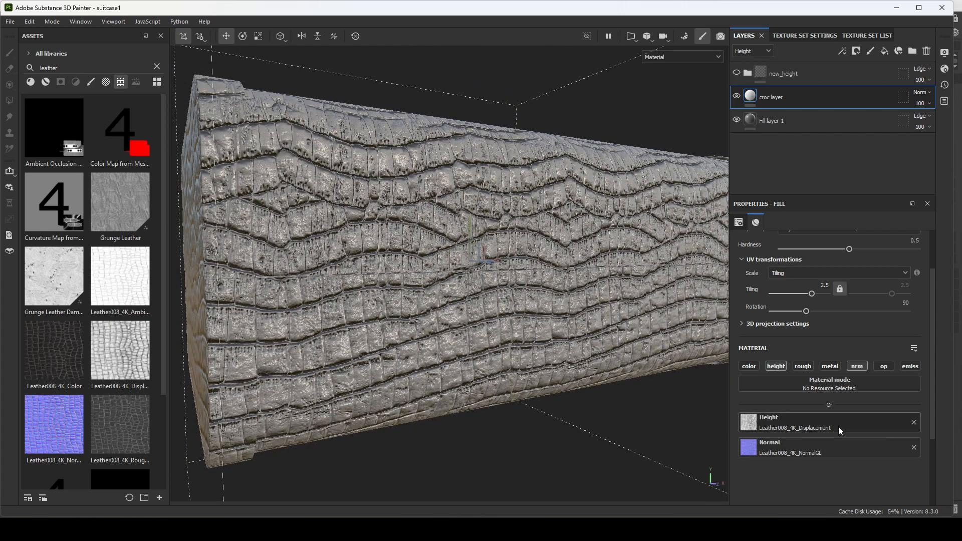
# Turn off the croc layer's height channel and inspect the scales with only the normal map
pyautogui.click(780, 369)
pyautogui.keyDown('alt'); pyautogui.moveTo(501, 338); pyautogui.dragTo(553, 278); pyautogui.keyUp('alt')
pyautogui.keyDown('alt'); pyautogui.moveTo(453, 261); pyautogui.dragTo(835, 410, button='right'); pyautogui.keyUp('alt')
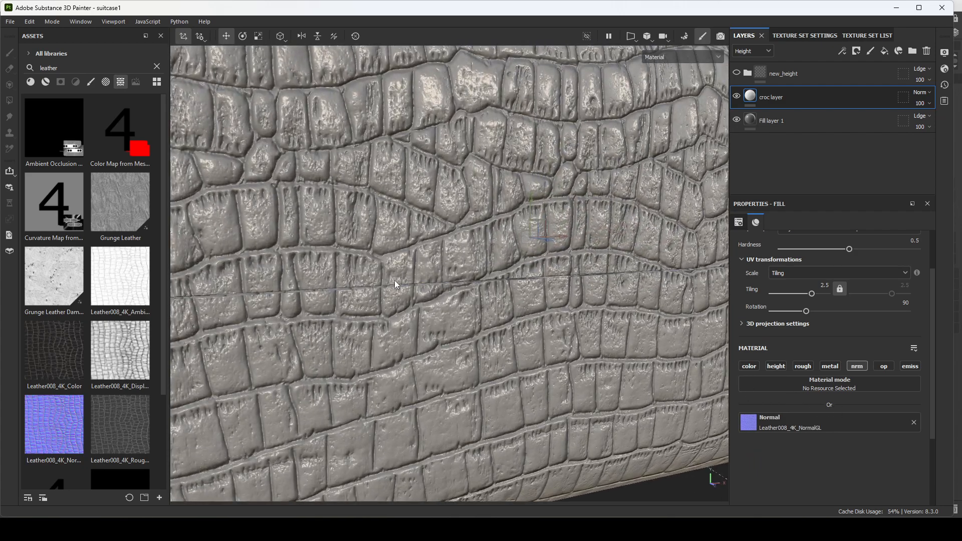
pyautogui.keyDown('alt'); pyautogui.moveTo(612, 300); pyautogui.dragTo(645, 301); pyautogui.keyUp('alt')
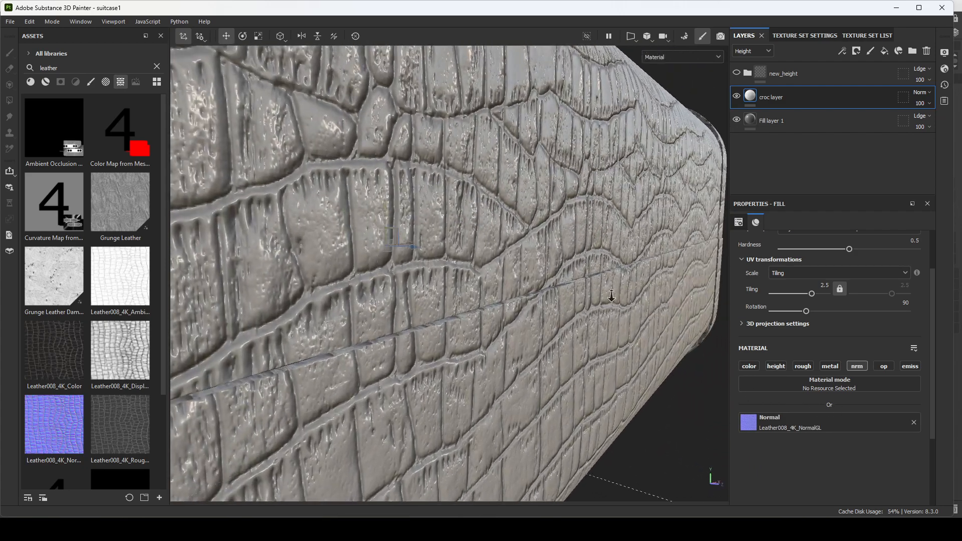
pyautogui.keyDown('alt'); pyautogui.moveTo(645, 300); pyautogui.dragTo(531, 300, button='right'); pyautogui.keyUp('alt')
pyautogui.keyDown('alt'); pyautogui.moveTo(531, 301); pyautogui.dragTo(456, 376, button='middle'); pyautogui.keyUp('alt')
pyautogui.keyDown('alt'); pyautogui.moveTo(456, 376); pyautogui.dragTo(426, 369); pyautogui.keyUp('alt')
pyautogui.keyDown('alt'); pyautogui.moveTo(426, 369); pyautogui.dragTo(466, 371, button='right'); pyautogui.keyUp('alt')
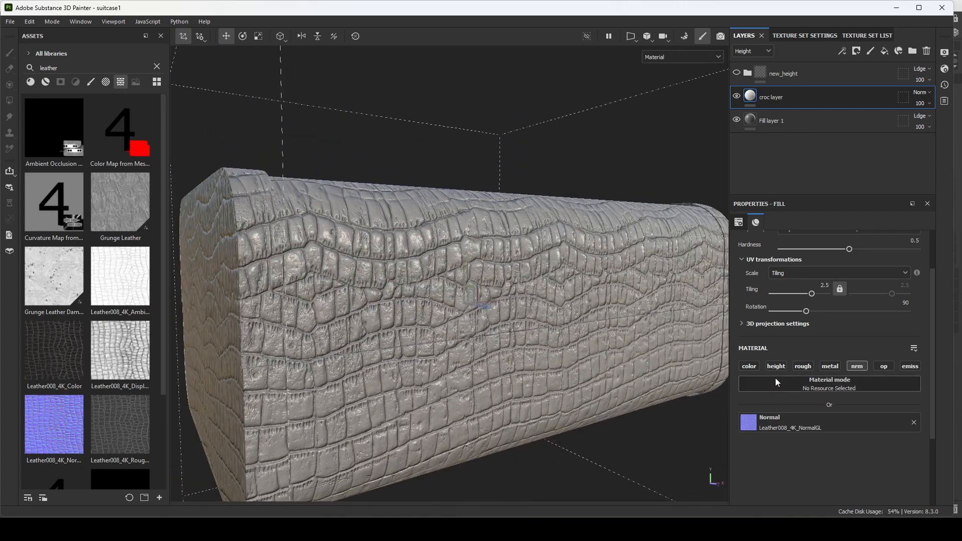
# Alternate the croc layer between height only and normal only to compare the two kinds of relief
pyautogui.click(776, 366)
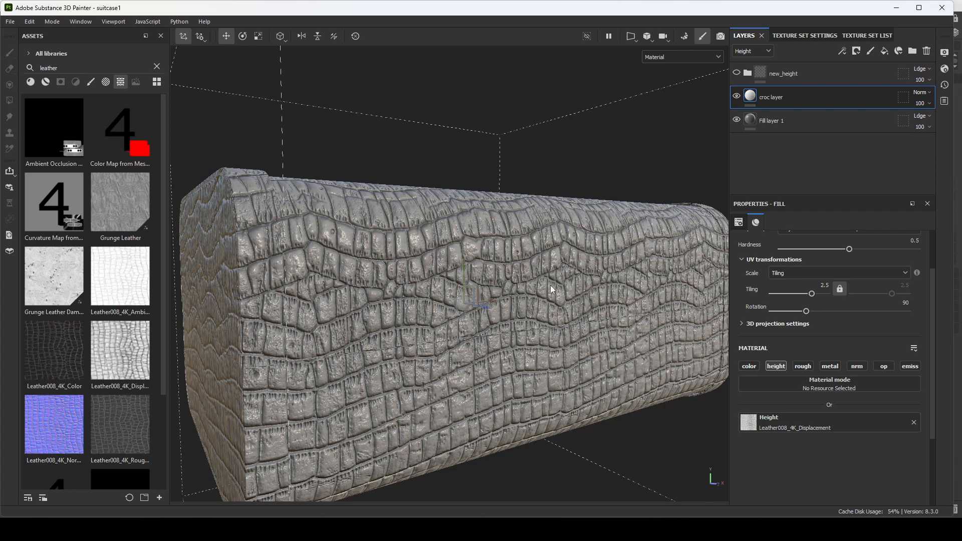
pyautogui.click(866, 365)
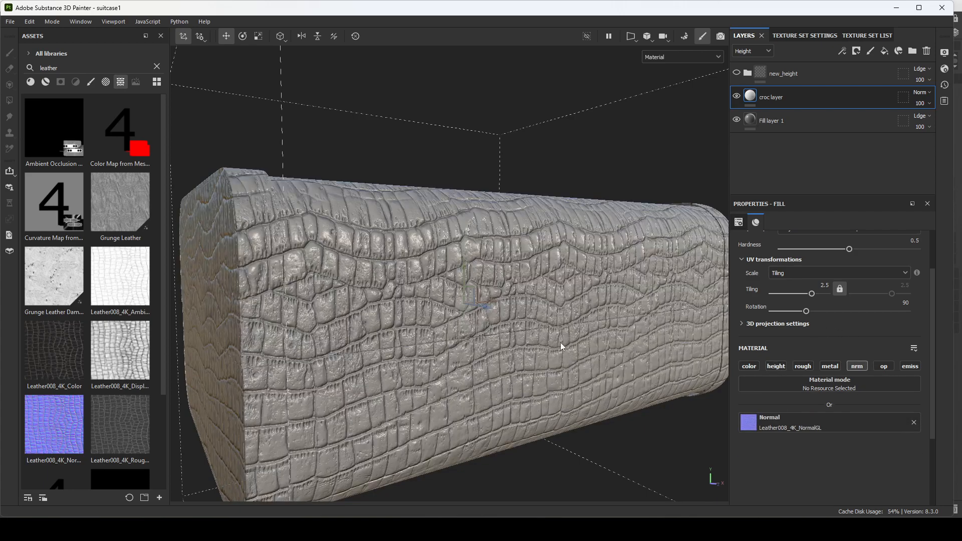
pyautogui.click(776, 367)
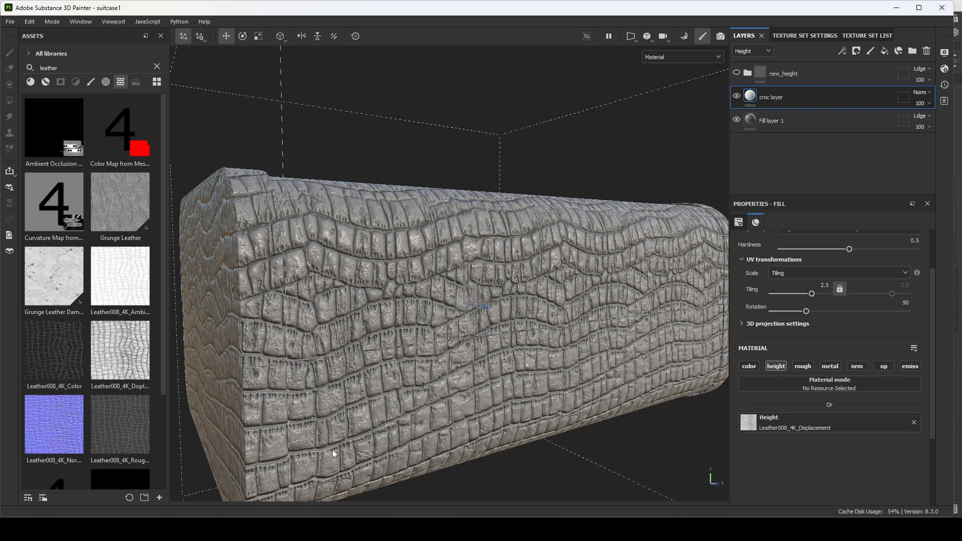
pyautogui.click(858, 366)
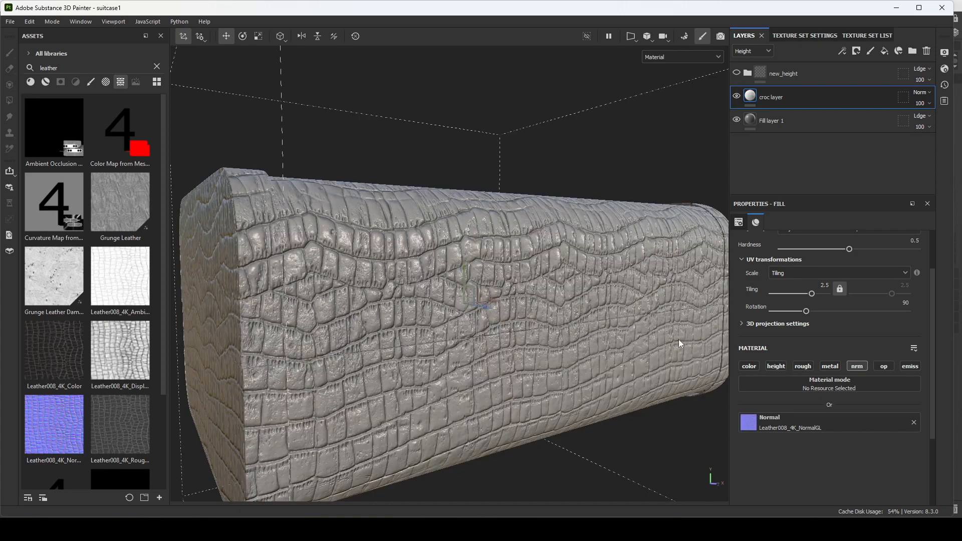
pyautogui.click(775, 368)
pyautogui.click(857, 367)
pyautogui.keyDown('alt'); pyautogui.moveTo(507, 315); pyautogui.dragTo(526, 312); pyautogui.keyUp('alt')
pyautogui.keyDown('alt'); pyautogui.moveTo(527, 312); pyautogui.dragTo(551, 314, button='right'); pyautogui.keyUp('alt')
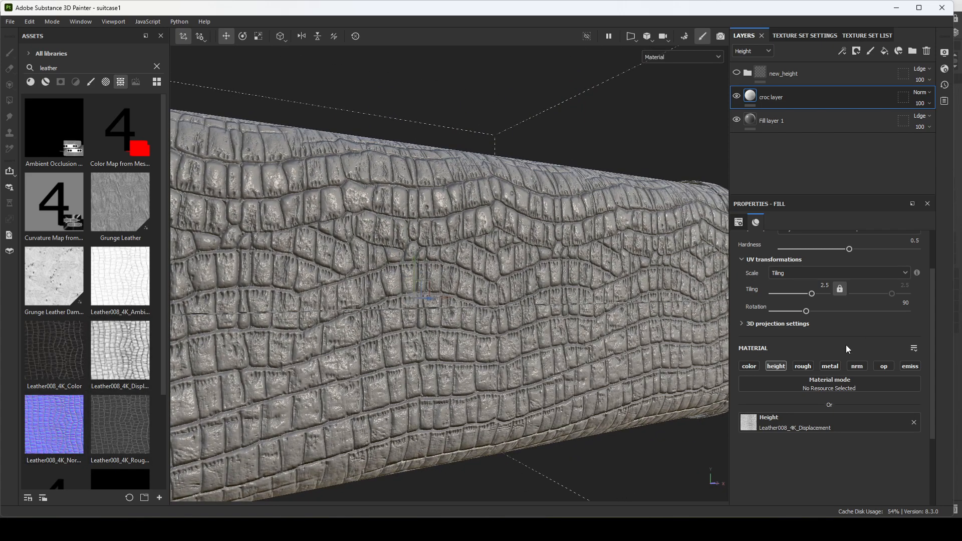
# Activate both the height and normal channels on the croc layer
pyautogui.click(857, 367)
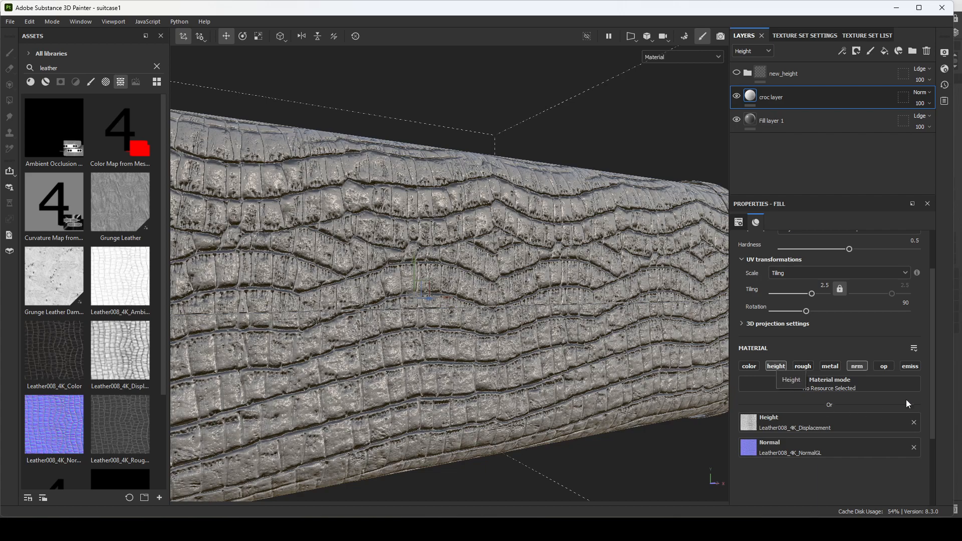
pyautogui.keyDown('alt'); pyautogui.moveTo(483, 217); pyautogui.dragTo(614, 389); pyautogui.keyUp('alt')
pyautogui.keyDown('alt'); pyautogui.moveTo(613, 385); pyautogui.dragTo(543, 393, button='middle'); pyautogui.keyUp('alt')
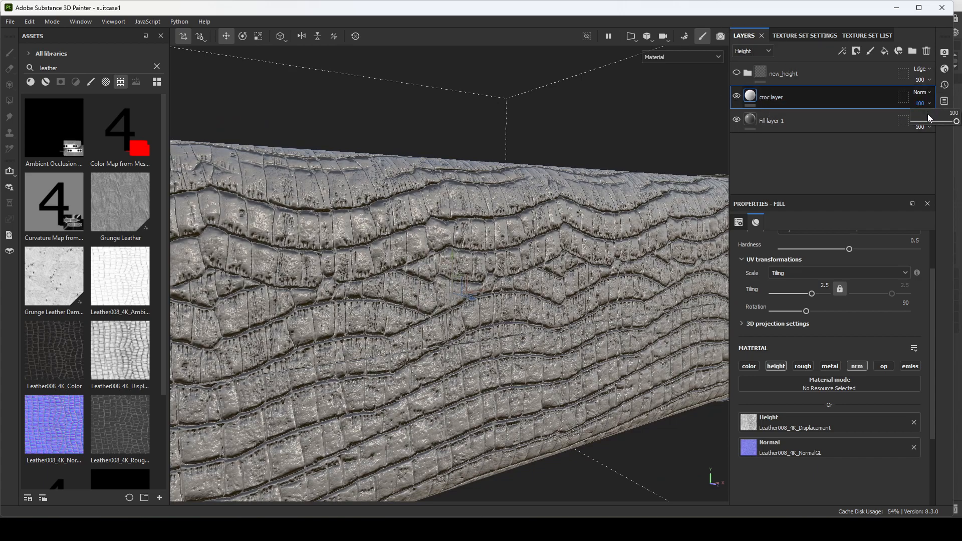
# Set the croc layer's opacity in the Normal channel to 0
pyautogui.click(752, 51)
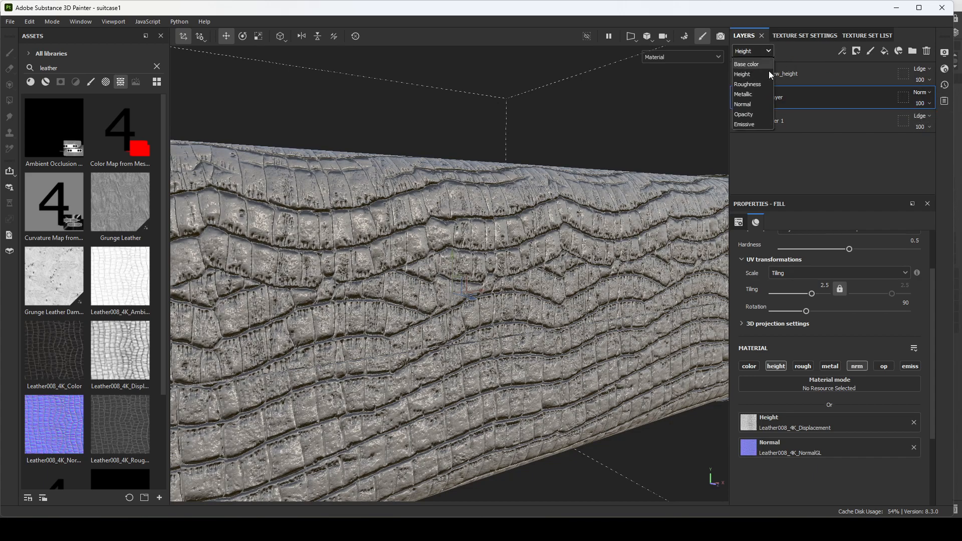
pyautogui.click(742, 104)
pyautogui.moveTo(921, 103)
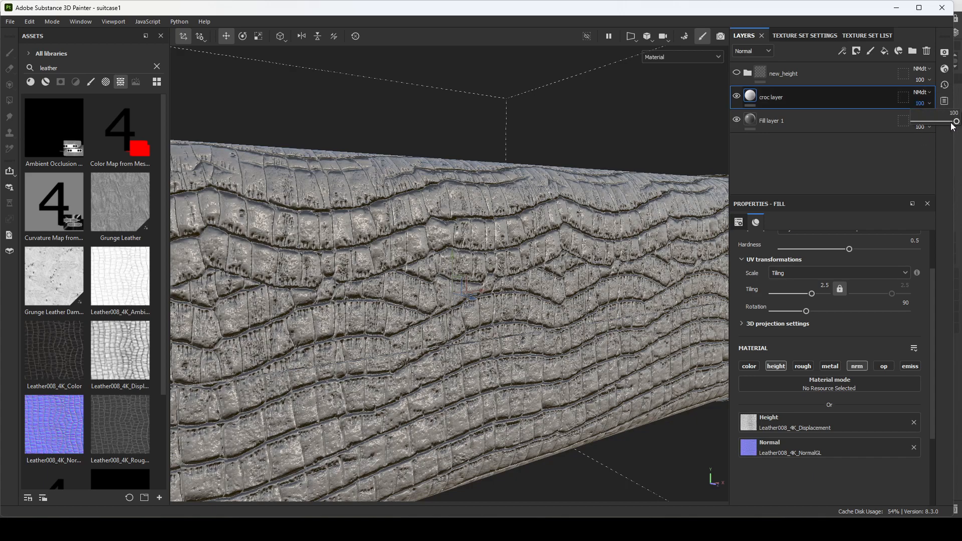
pyautogui.moveTo(957, 126); pyautogui.dragTo(892, 124)
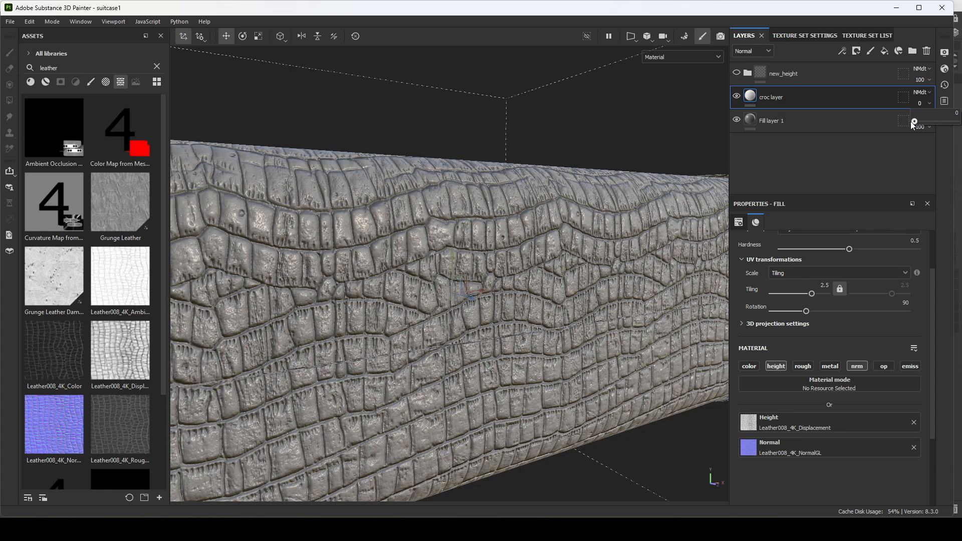
# Set the croc layer's opacity in the Height channel to 17
pyautogui.click(752, 51)
pyautogui.click(754, 75)
pyautogui.moveTo(921, 103)
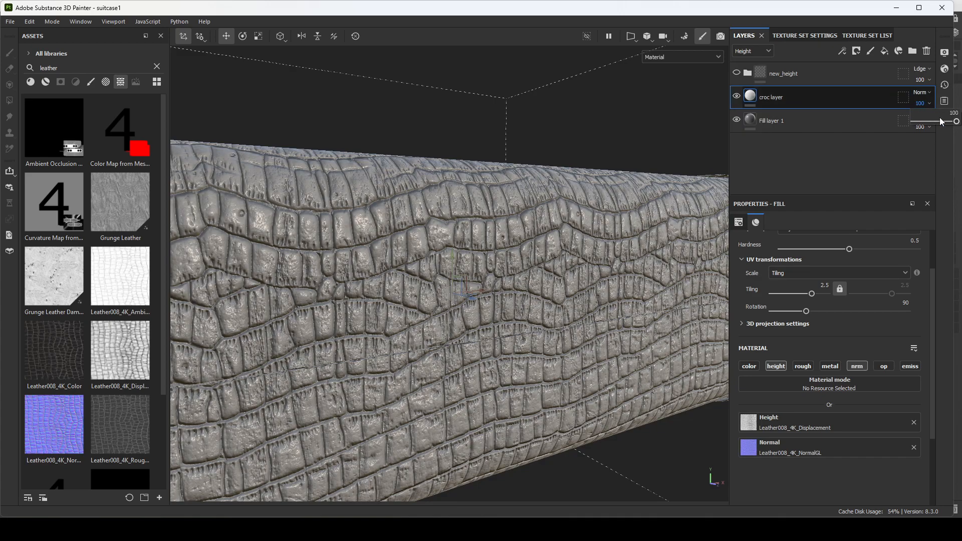
pyautogui.moveTo(947, 121); pyautogui.dragTo(923, 122)
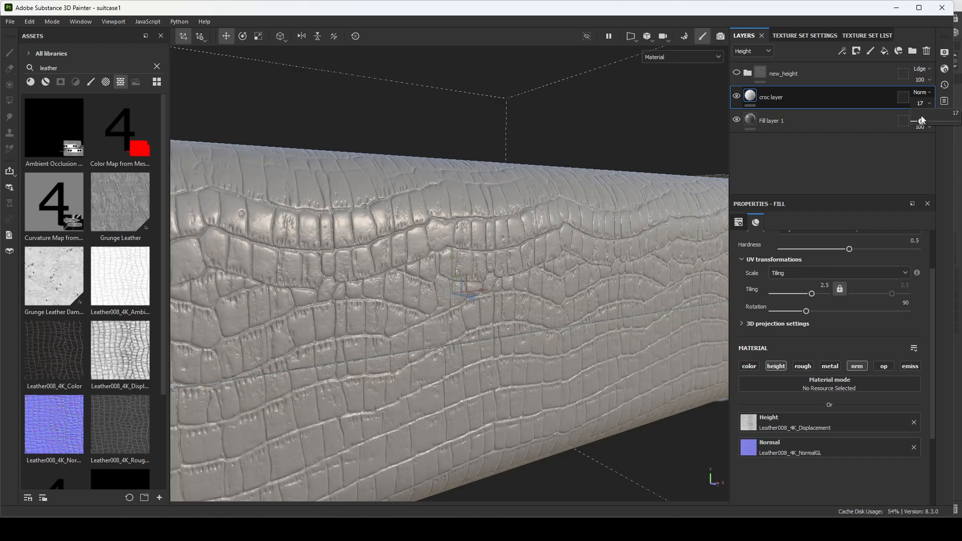
# Set the croc layer's opacity in the Normal channel to 18 and check the blended relief on the suitcase
pyautogui.click(753, 51)
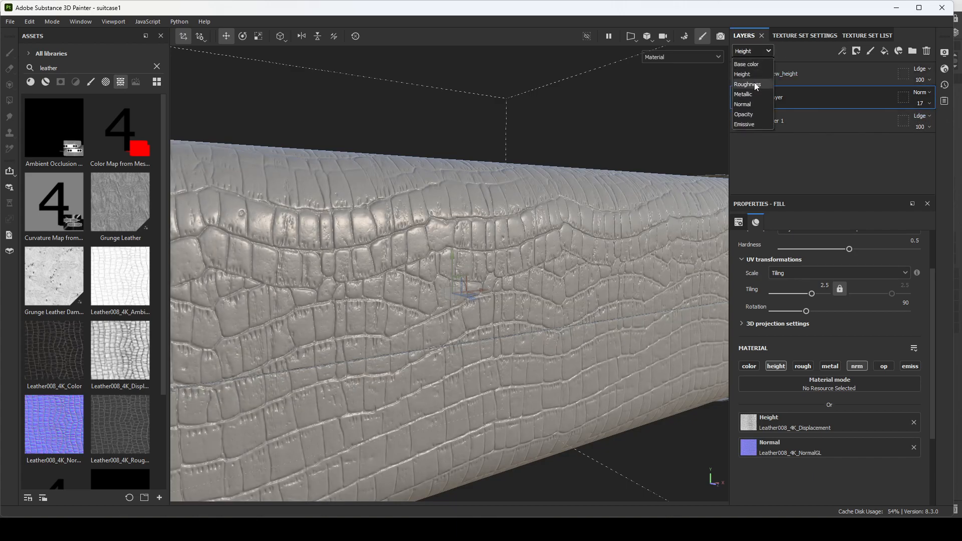
pyautogui.click(749, 104)
pyautogui.click(929, 103)
pyautogui.moveTo(920, 123); pyautogui.dragTo(922, 121)
pyautogui.keyDown('alt'); pyautogui.moveTo(516, 311); pyautogui.dragTo(584, 320); pyautogui.keyUp('alt')
pyautogui.keyDown('alt'); pyautogui.moveTo(584, 320); pyautogui.dragTo(592, 324, button='middle'); pyautogui.keyUp('alt')
pyautogui.keyDown('alt'); pyautogui.moveTo(592, 324); pyautogui.dragTo(365, 276, button='right'); pyautogui.keyUp('alt')
pyautogui.keyDown('alt'); pyautogui.moveTo(365, 276); pyautogui.dragTo(418, 278); pyautogui.keyUp('alt')
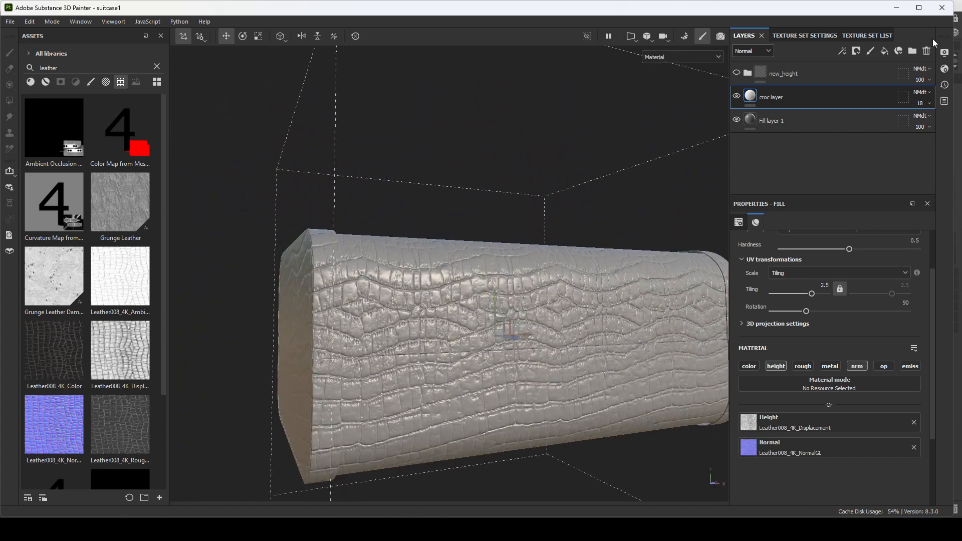
# Set the croc layer's opacity in the Height channel to 31 and check the relief on the suitcase
pyautogui.click(822, 121)
pyautogui.moveTo(514, 307)
pyautogui.keyDown('alt'); pyautogui.mouseDown()
pyautogui.moveTo(501, 337)
pyautogui.moveTo(535, 311)
pyautogui.moveTo(524, 316)
pyautogui.mouseUp(); pyautogui.keyUp('alt')
pyautogui.keyDown('alt'); pyautogui.moveTo(524, 316); pyautogui.dragTo(716, 375, button='right'); pyautogui.keyUp('alt')
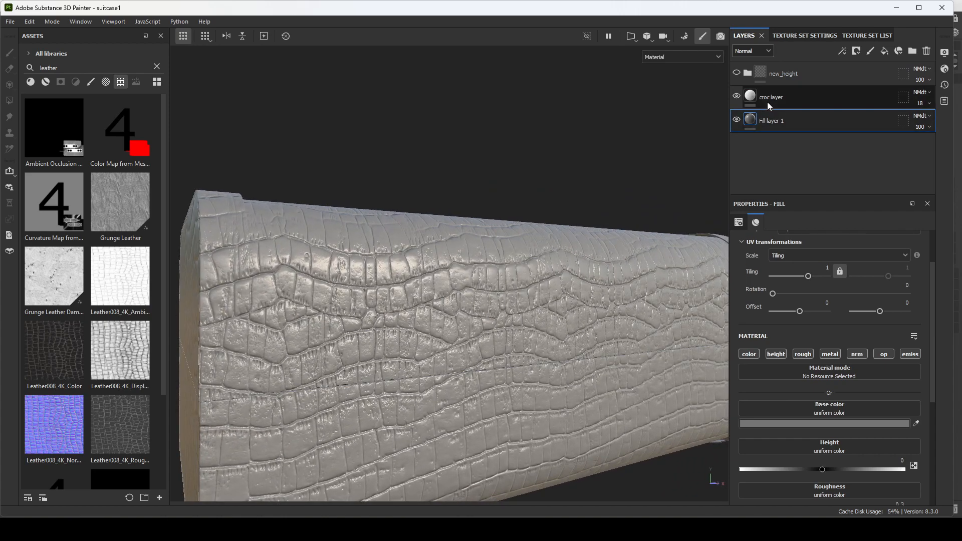
pyautogui.click(768, 101)
pyautogui.click(752, 51)
pyautogui.click(743, 75)
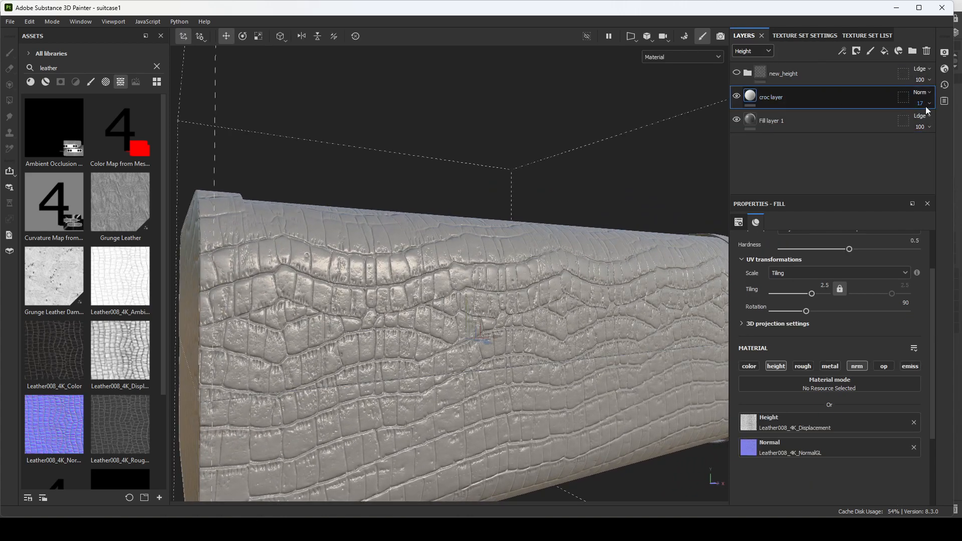
pyautogui.moveTo(922, 121); pyautogui.dragTo(927, 121)
pyautogui.keyDown('alt'); pyautogui.moveTo(535, 311); pyautogui.dragTo(561, 290); pyautogui.keyUp('alt')
pyautogui.keyDown('alt'); pyautogui.moveTo(561, 290); pyautogui.dragTo(532, 266, button='right'); pyautogui.keyUp('alt')
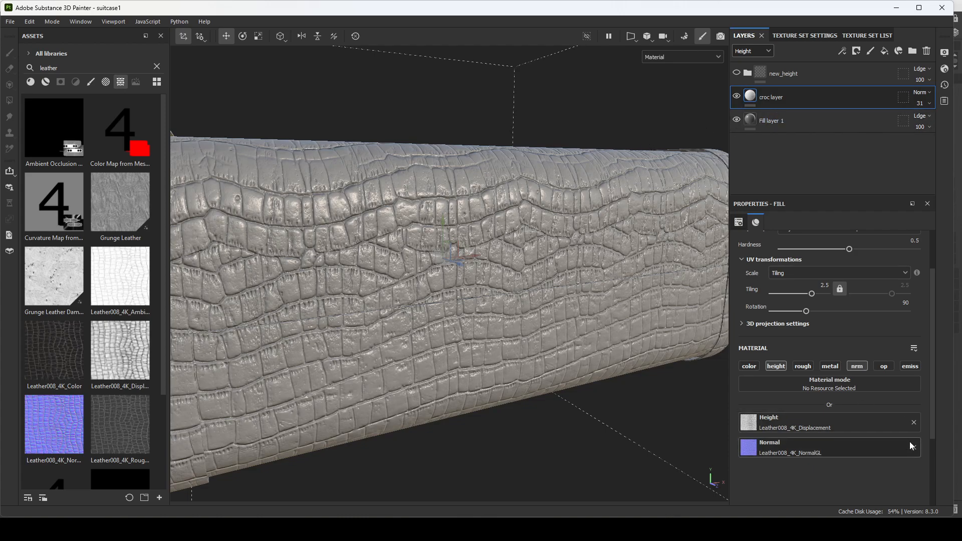
# Toggle the croc layer's normal channel off and on repeatedly to compare the leather relief with and without the normal map
pyautogui.click(858, 367)
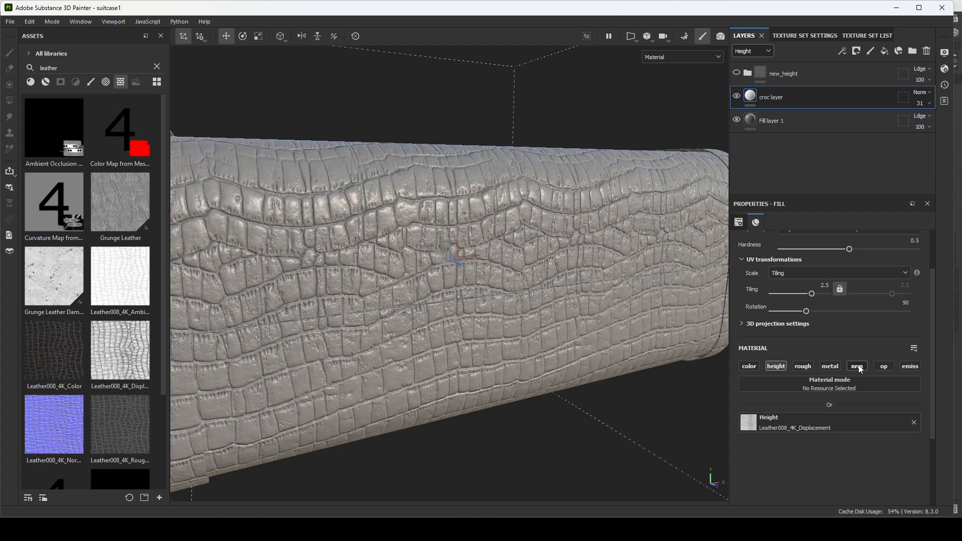
pyautogui.click(858, 367)
pyautogui.click(858, 367)
pyautogui.click(859, 367)
pyautogui.click(858, 367)
pyautogui.click(858, 367)
pyautogui.click(858, 368)
pyautogui.keyDown('alt'); pyautogui.moveTo(654, 423); pyautogui.dragTo(625, 410); pyautogui.keyUp('alt')
pyautogui.keyDown('alt'); pyautogui.moveTo(581, 343); pyautogui.dragTo(539, 364); pyautogui.keyUp('alt')
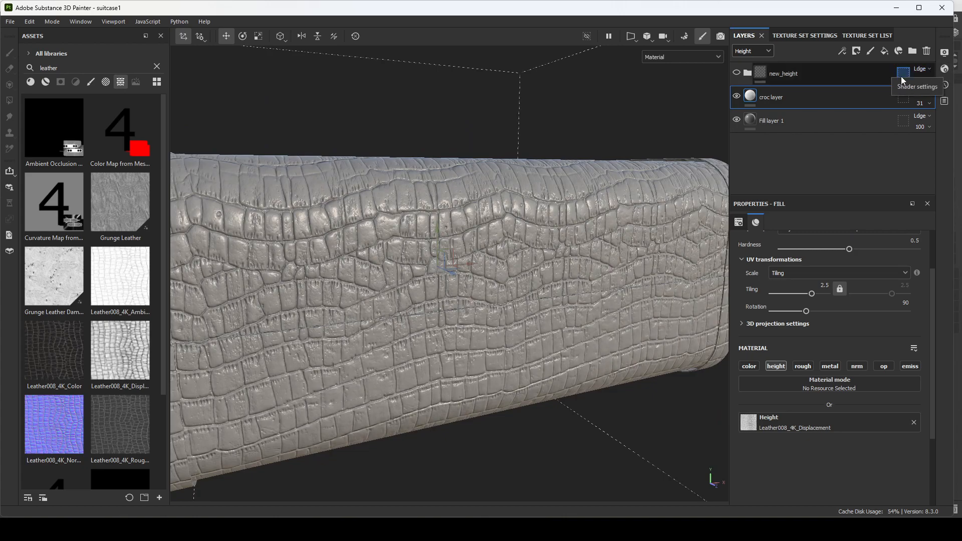
# Review the shader's displacement and tessellation settings, then close them and inspect the suitcase from another angle
pyautogui.click(945, 70)
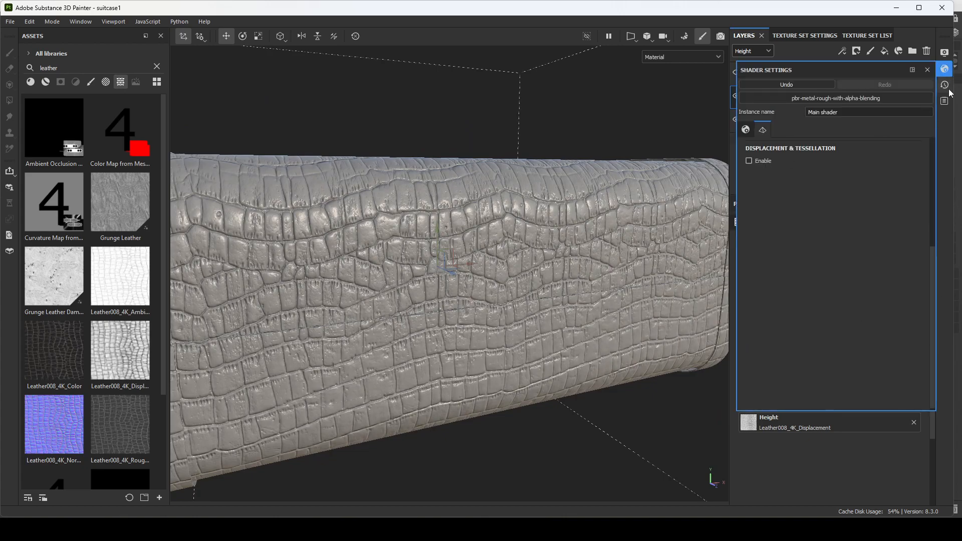
pyautogui.click(760, 160)
pyautogui.click(760, 159)
pyautogui.click(760, 159)
pyautogui.click(760, 159)
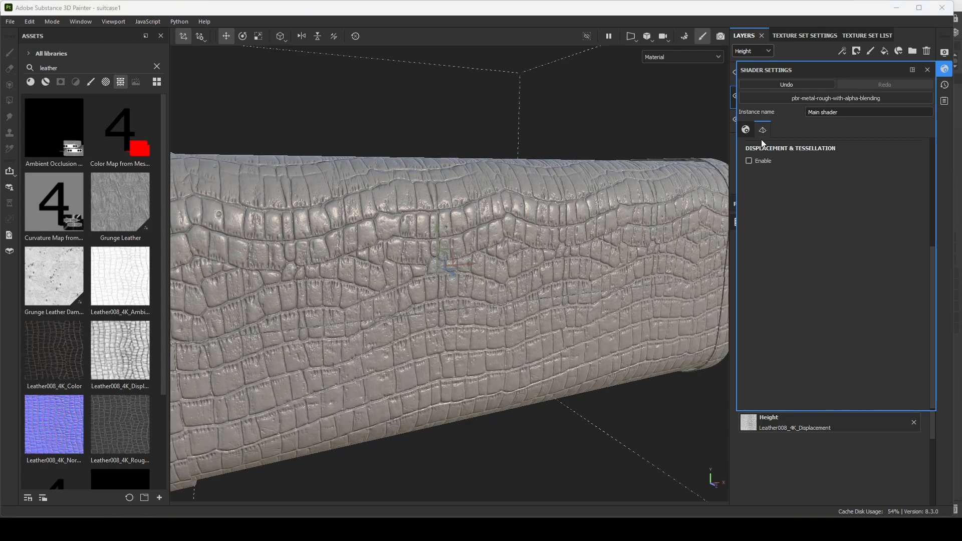
pyautogui.click(944, 71)
pyautogui.keyDown('alt'); pyautogui.moveTo(398, 345); pyautogui.dragTo(557, 309); pyautogui.keyUp('alt')
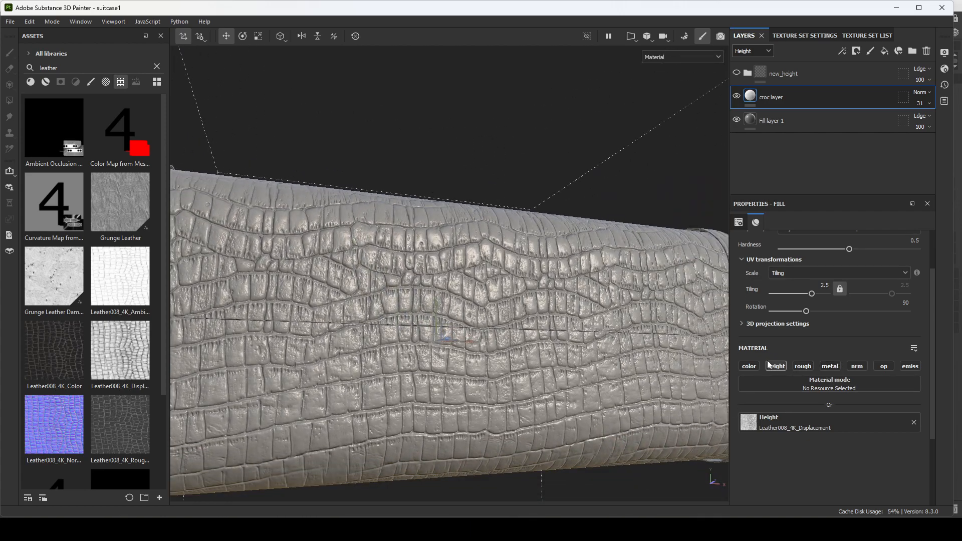
# Reactivate the normal channel on the croc layer and set the layer's opacity in the Normal channel to 13
pyautogui.click(857, 367)
pyautogui.keyDown('alt'); pyautogui.moveTo(520, 290); pyautogui.dragTo(509, 260); pyautogui.keyUp('alt')
pyautogui.click(751, 50)
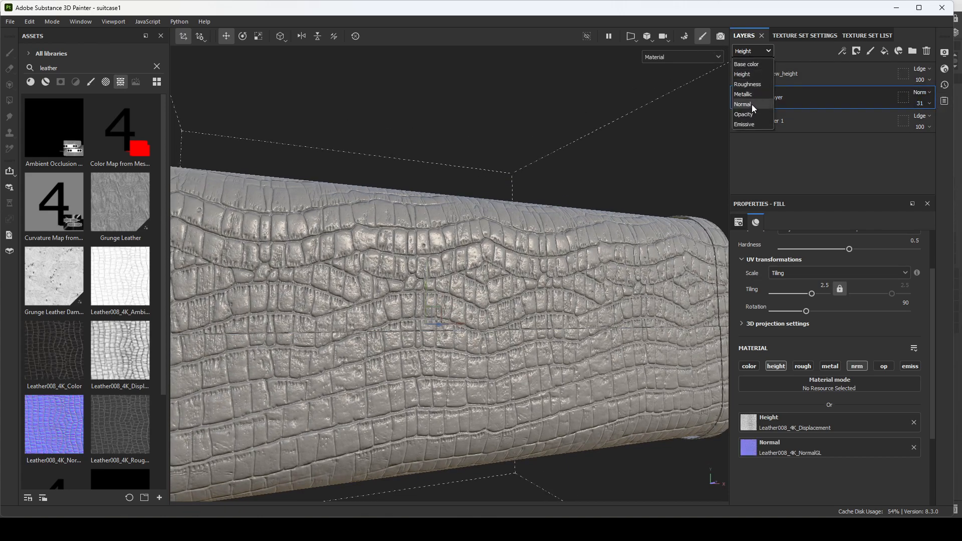
pyautogui.click(752, 104)
pyautogui.moveTo(922, 122); pyautogui.dragTo(920, 121)
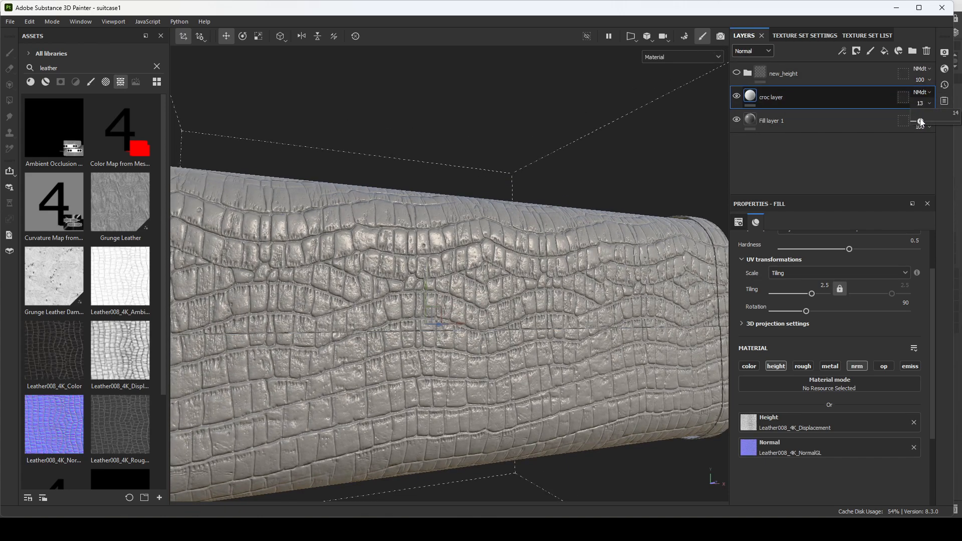
# Set the croc layer's opacity in the Height channel to 10 and check the suitcase surface
pyautogui.click(755, 50)
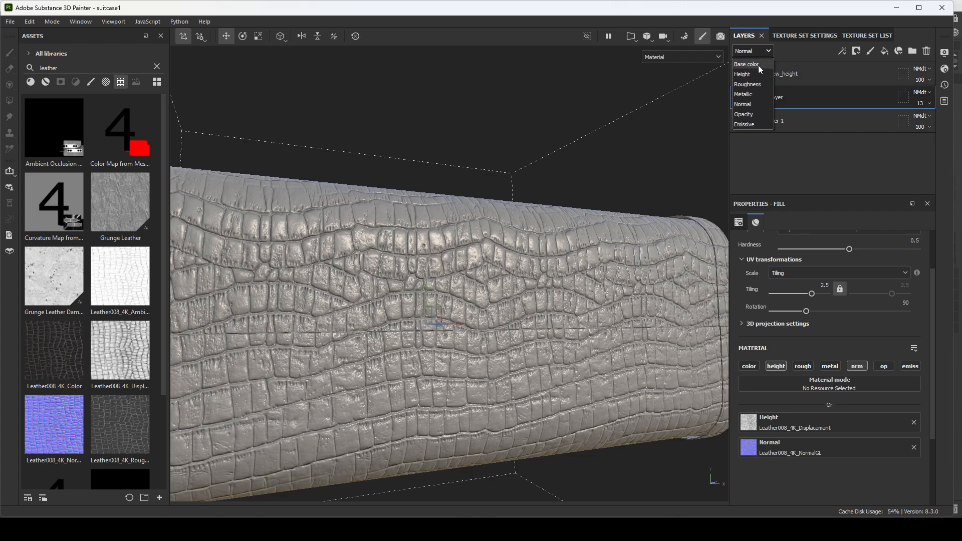
pyautogui.click(754, 75)
pyautogui.moveTo(928, 123); pyautogui.dragTo(919, 122)
pyautogui.keyDown('alt'); pyautogui.moveTo(574, 310); pyautogui.dragTo(596, 273); pyautogui.keyUp('alt')
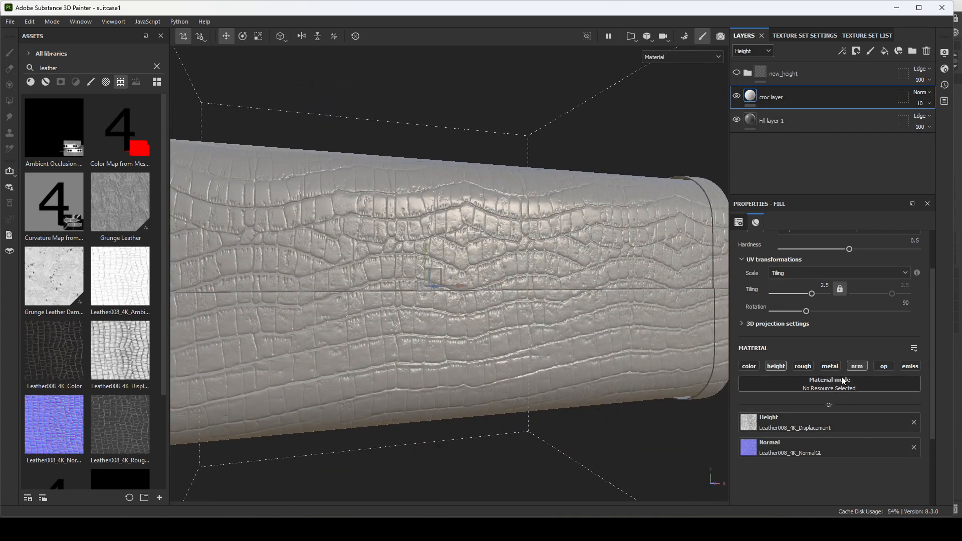
# Deactivate the croc layer's normal channel, set its Height channel opacity to 7, and inspect the relief from height alone
pyautogui.click(857, 367)
pyautogui.click(928, 103)
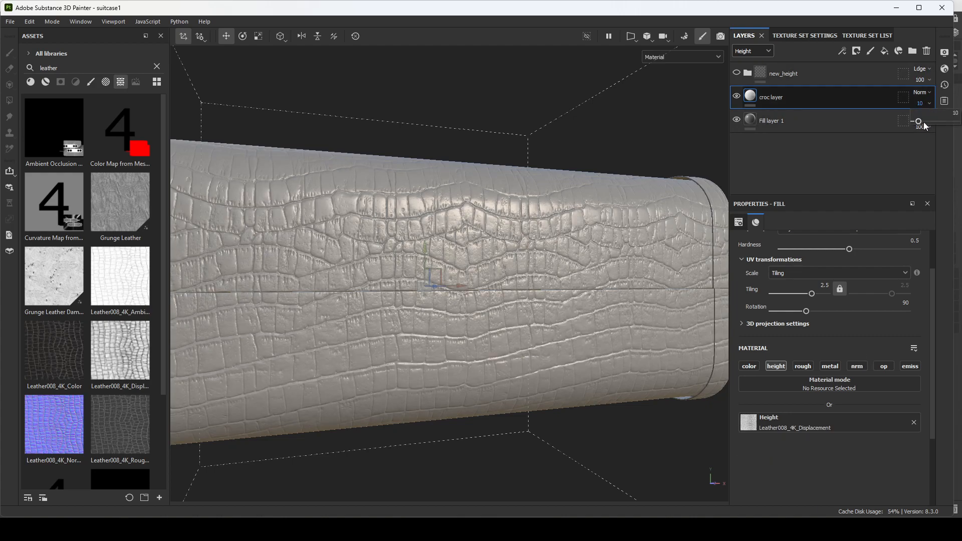
pyautogui.click(924, 121)
pyautogui.click(924, 120)
pyautogui.click(927, 105)
pyautogui.click(928, 103)
pyautogui.moveTo(923, 122); pyautogui.dragTo(919, 122)
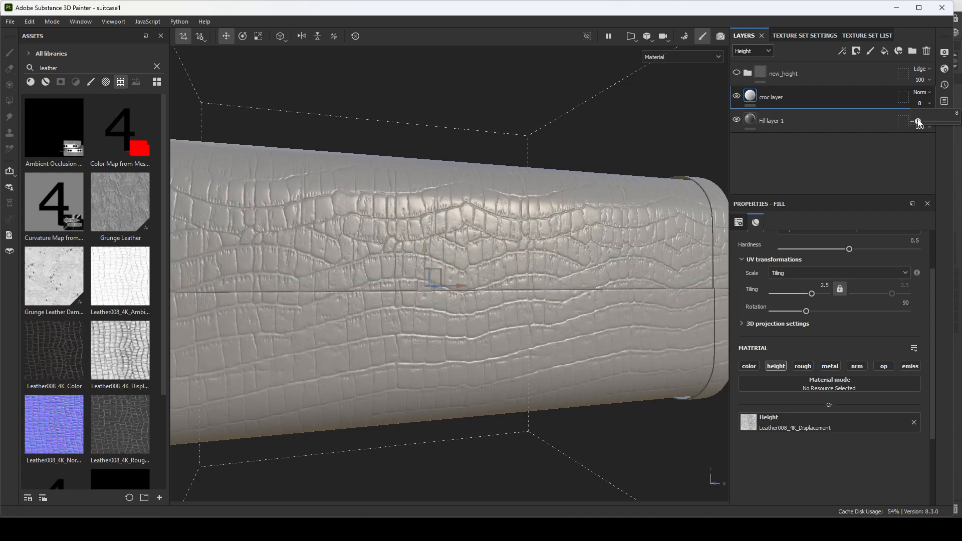
pyautogui.moveTo(710, 290)
pyautogui.keyDown('alt'); pyautogui.mouseDown()
pyautogui.moveTo(707, 299)
pyautogui.moveTo(713, 275)
pyautogui.mouseUp(); pyautogui.keyUp('alt')
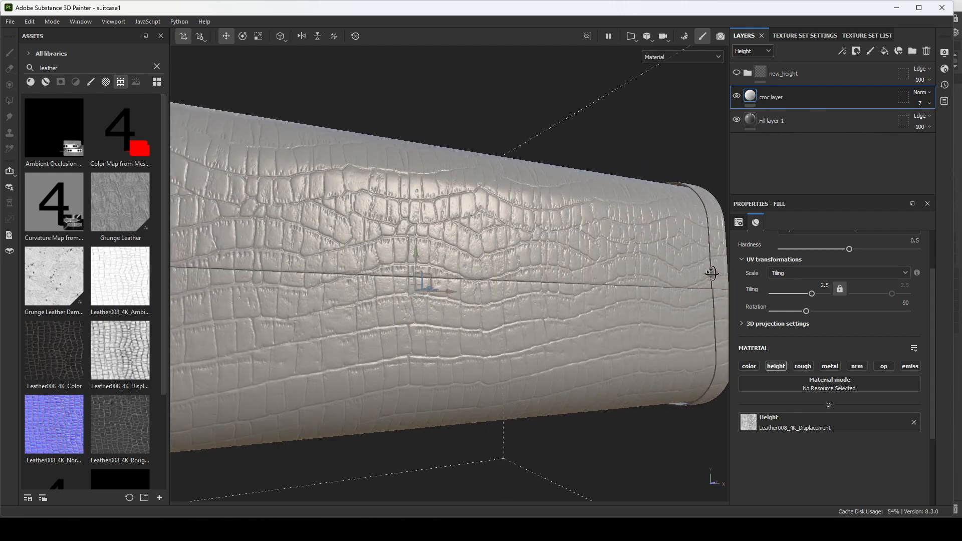
pyautogui.scroll(-3, 713, 274)
pyautogui.moveTo(492, 265)
pyautogui.keyDown('alt'); pyautogui.mouseDown()
pyautogui.moveTo(499, 315)
pyautogui.moveTo(496, 280)
pyautogui.mouseUp(); pyautogui.keyUp('alt')
pyautogui.scroll(3, 495, 279)
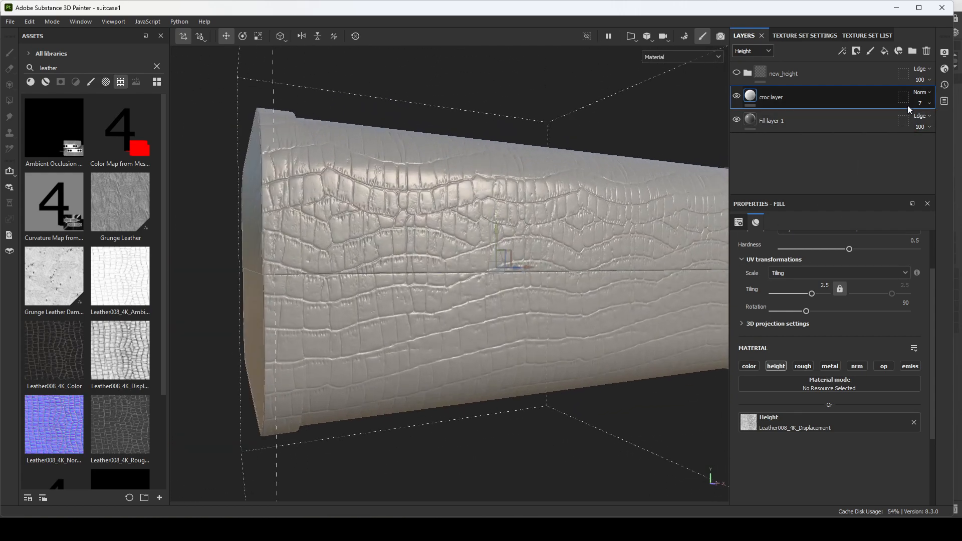
# Set the croc layer's opacity in the Height channel to 35 and display only the height channel in the viewport
pyautogui.moveTo(922, 125); pyautogui.dragTo(928, 120)
pyautogui.keyDown('alt'); pyautogui.moveTo(647, 217); pyautogui.dragTo(577, 244); pyautogui.keyUp('alt')
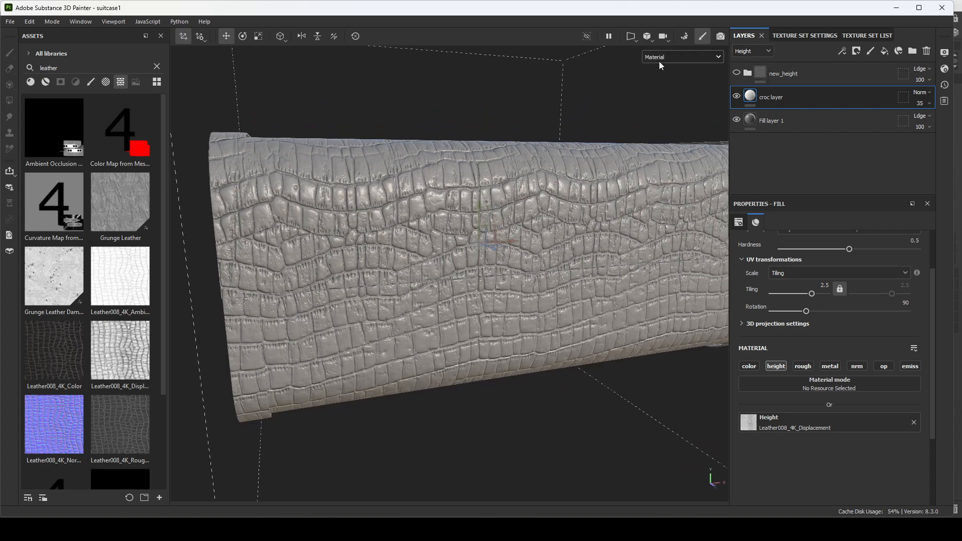
pyautogui.click(660, 57)
pyautogui.click(671, 110)
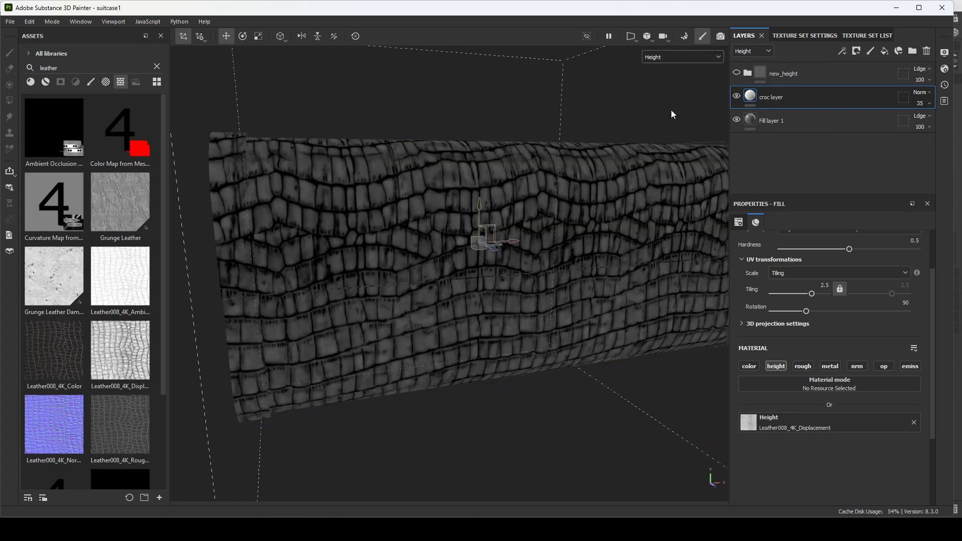
# Set the croc layer's Height channel opacity to 100 and compare the suitcase's height display with the Leather008_4K_Displacement map
pyautogui.click(929, 103)
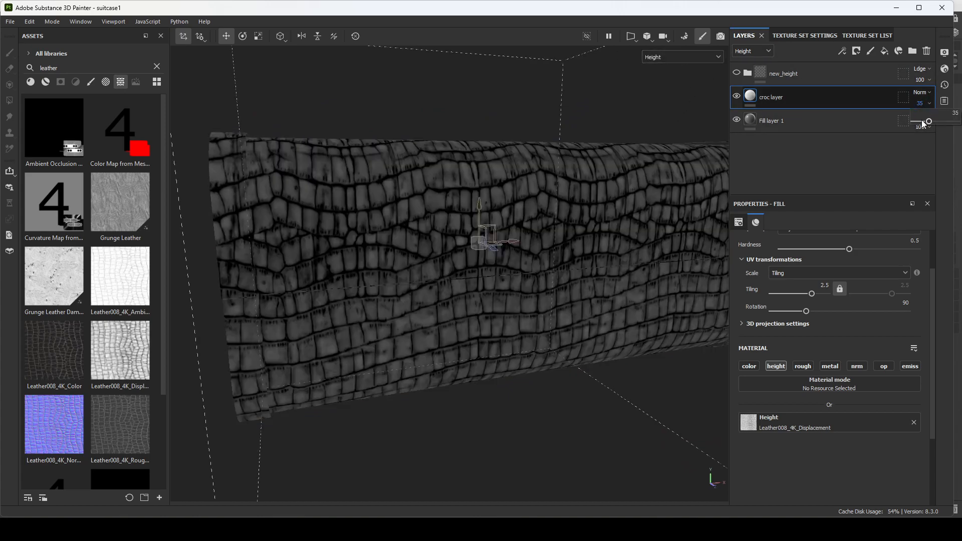
pyautogui.moveTo(928, 121); pyautogui.dragTo(958, 121)
pyautogui.keyDown('alt'); pyautogui.moveTo(577, 251); pyautogui.dragTo(545, 268, button='middle'); pyautogui.keyUp('alt')
pyautogui.moveTo(545, 268)
pyautogui.keyDown('alt'); pyautogui.mouseDown()
pyautogui.moveTo(576, 320)
pyautogui.moveTo(544, 271)
pyautogui.mouseUp(); pyautogui.keyUp('alt')
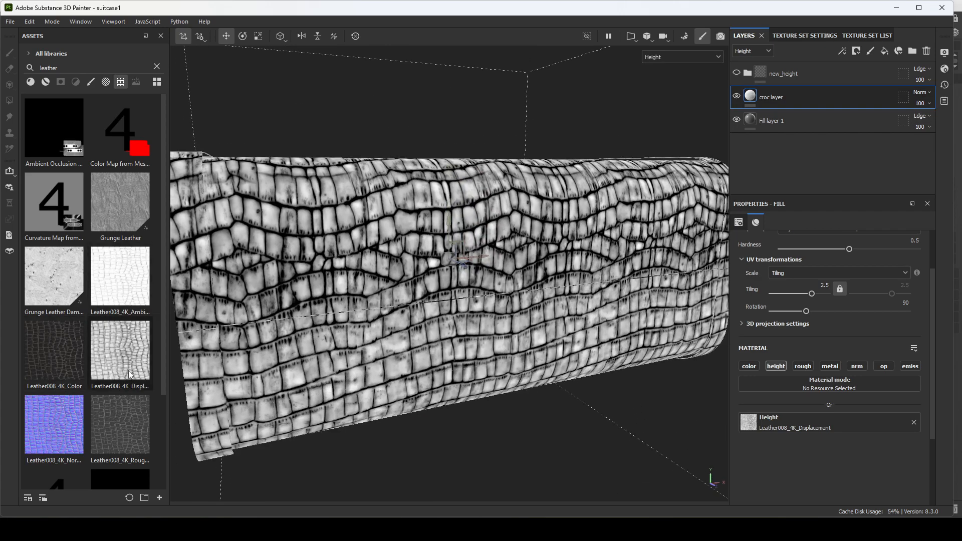
pyautogui.keyDown('alt'); pyautogui.moveTo(473, 387); pyautogui.dragTo(469, 369); pyautogui.keyUp('alt')
pyautogui.moveTo(146, 346)
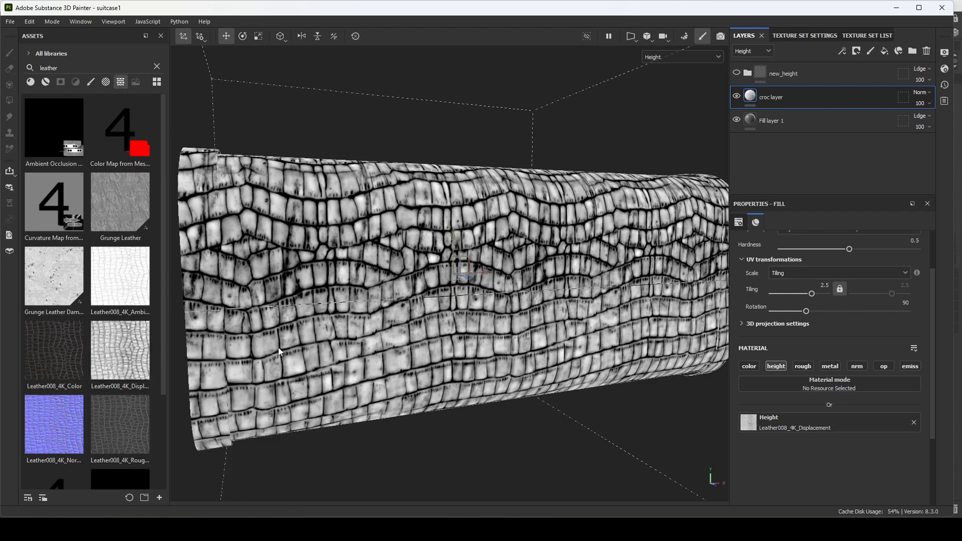
pyautogui.moveTo(108, 323)
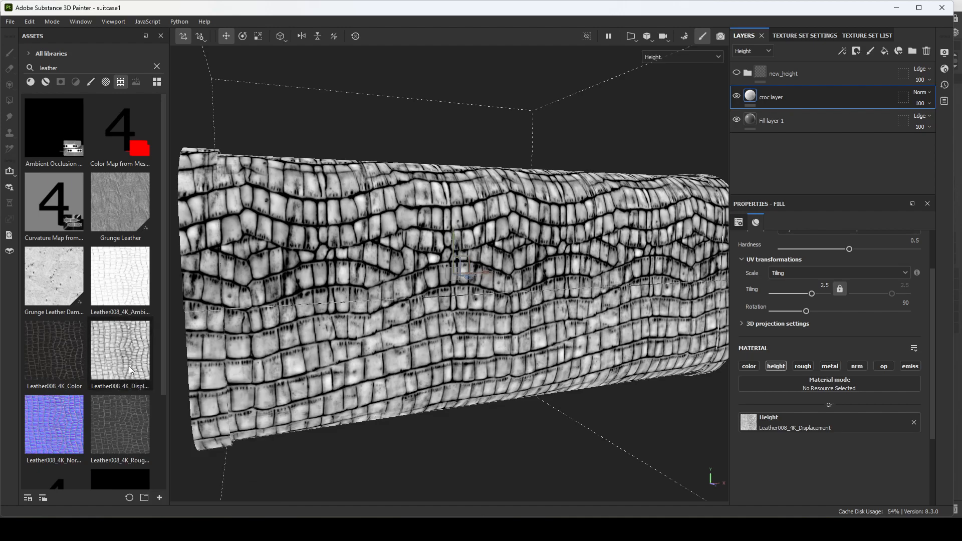
pyautogui.keyDown('alt'); pyautogui.moveTo(460, 239); pyautogui.dragTo(685, 178); pyautogui.keyUp('alt')
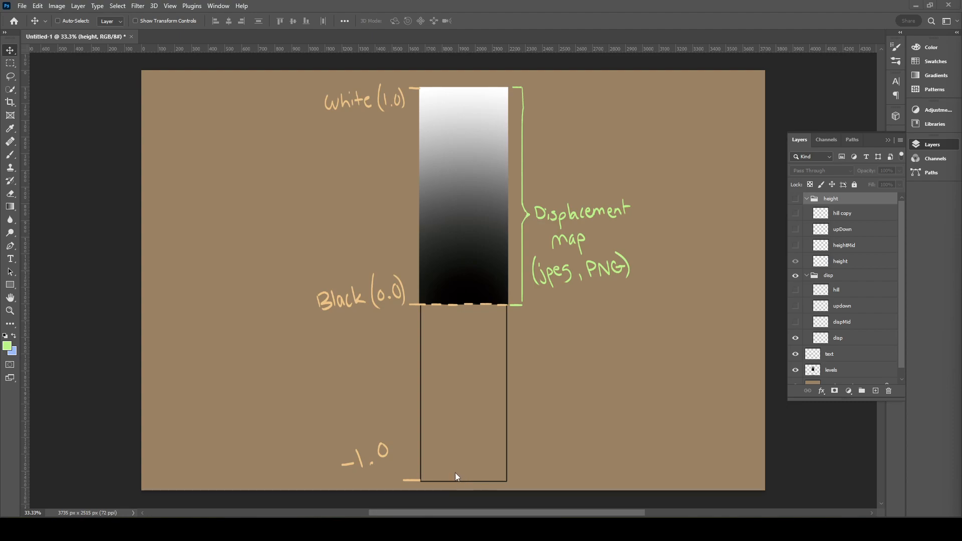
# Switch to the Photoshop diagram and show the disp group's hill, dispMid and updown layers to explain the displacement map range
pyautogui.click(796, 276)
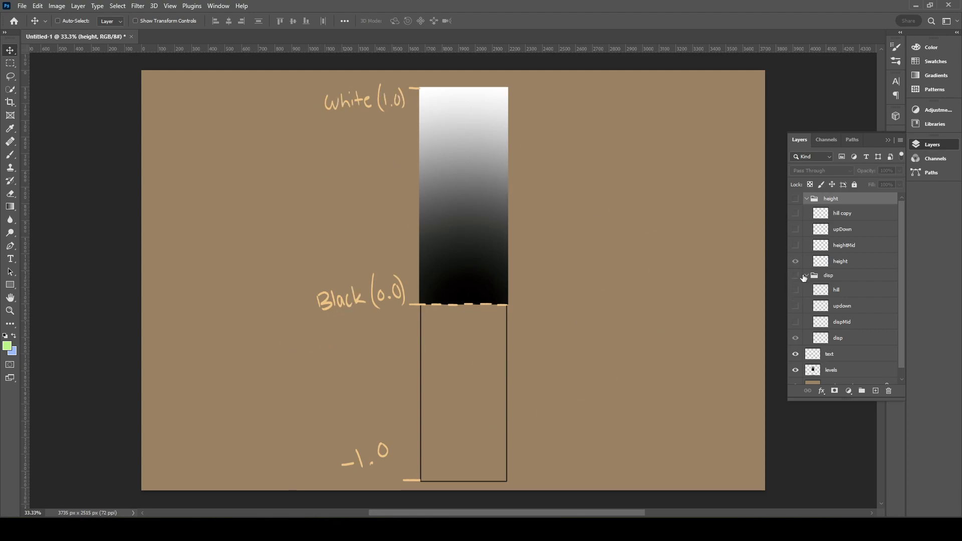
pyautogui.click(796, 276)
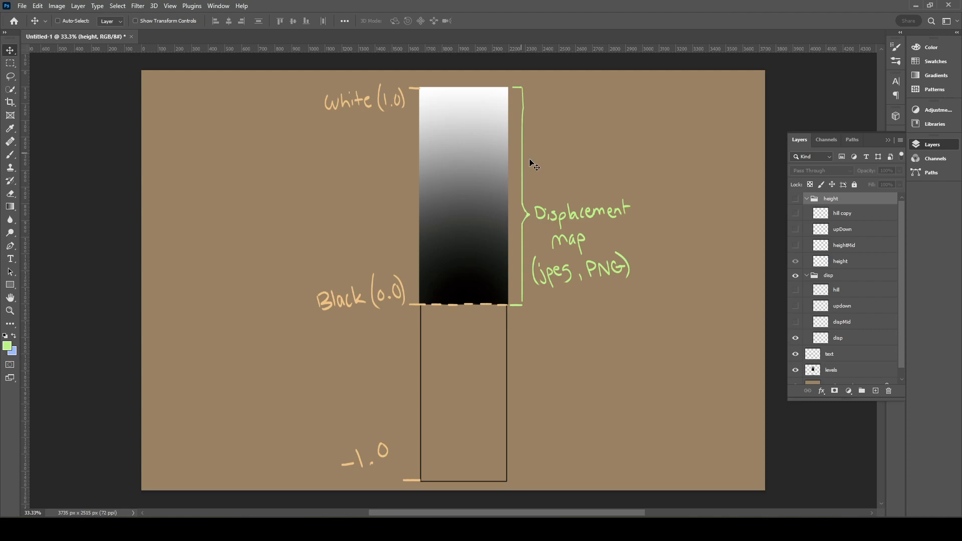
pyautogui.click(795, 290)
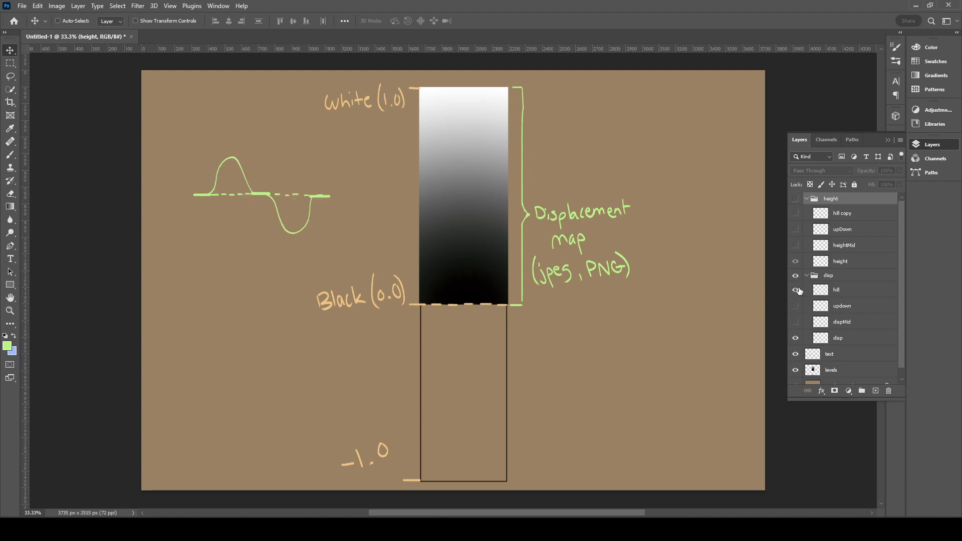
pyautogui.click(796, 291)
pyautogui.click(796, 290)
pyautogui.click(796, 322)
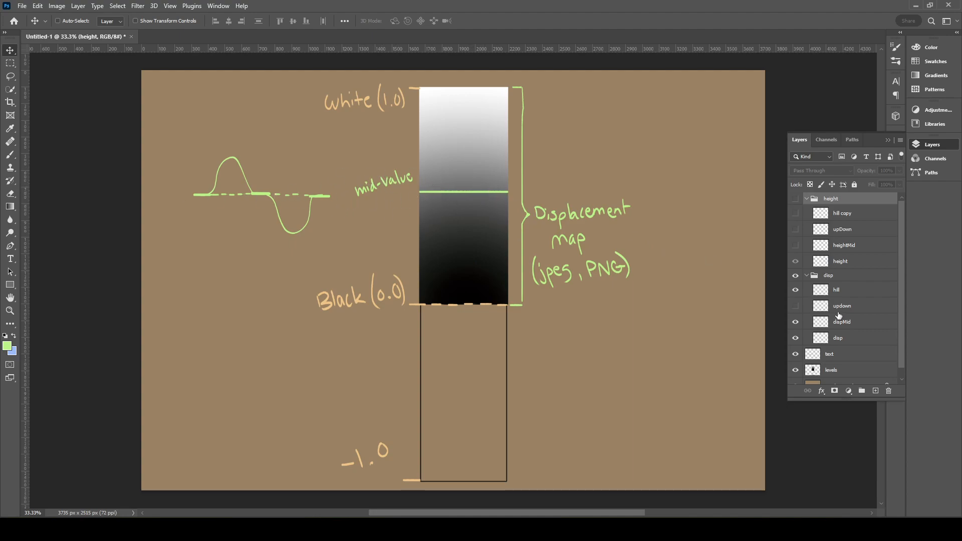
pyautogui.click(800, 307)
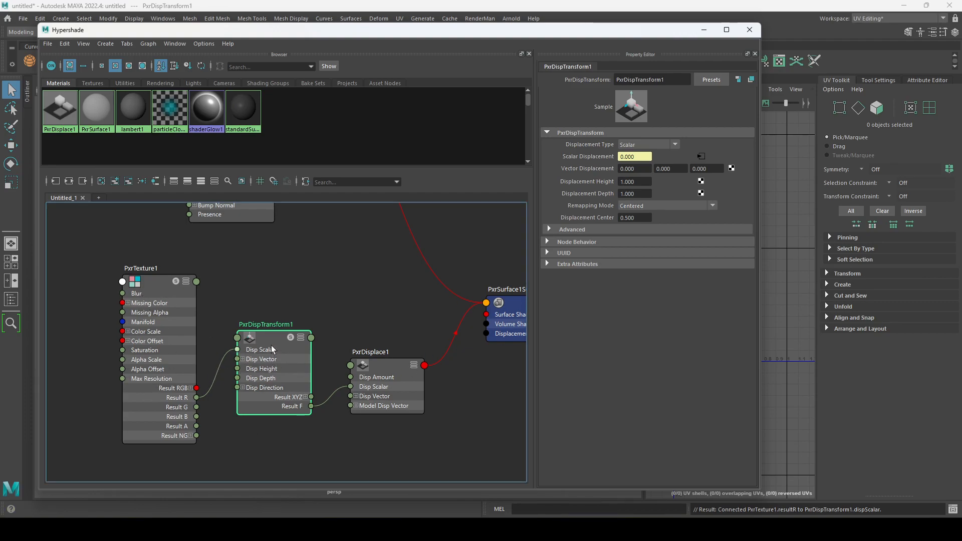
# Switch to Maya's Hypershade and examine PxrDisplace1 and PxrDispTransform1, including the displacement center and the Centered remapping mode
pyautogui.click(406, 407)
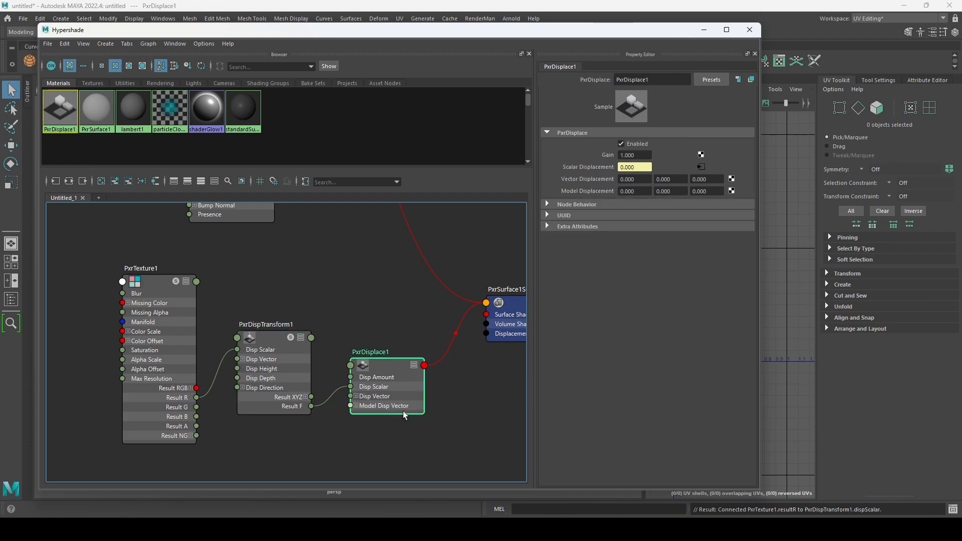
pyautogui.click(284, 377)
pyautogui.click(697, 206)
pyautogui.click(697, 205)
pyautogui.click(634, 217)
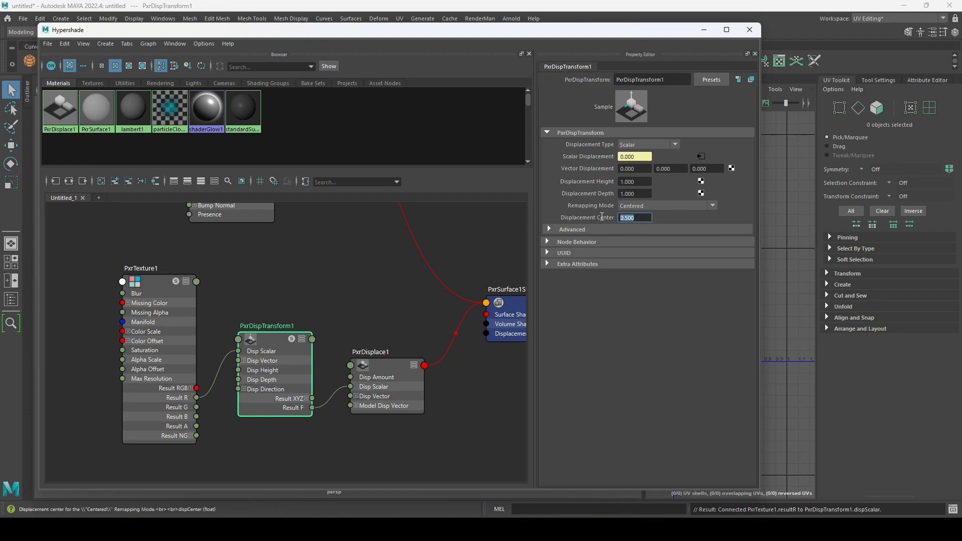
pyautogui.click(663, 204)
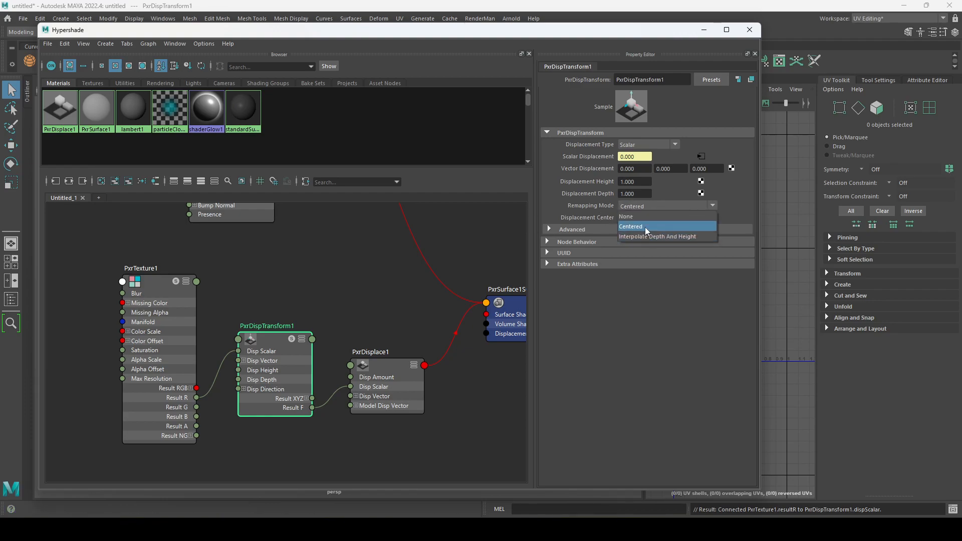
pyautogui.click(645, 227)
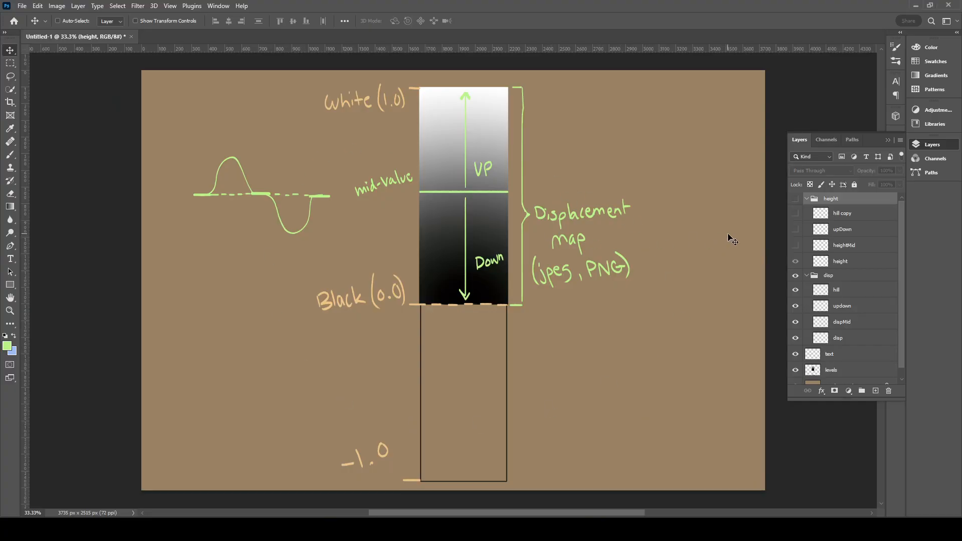
# Return to the Photoshop diagram, show the height group, hide the disp group, and show the heightMid layer
pyautogui.click(796, 199)
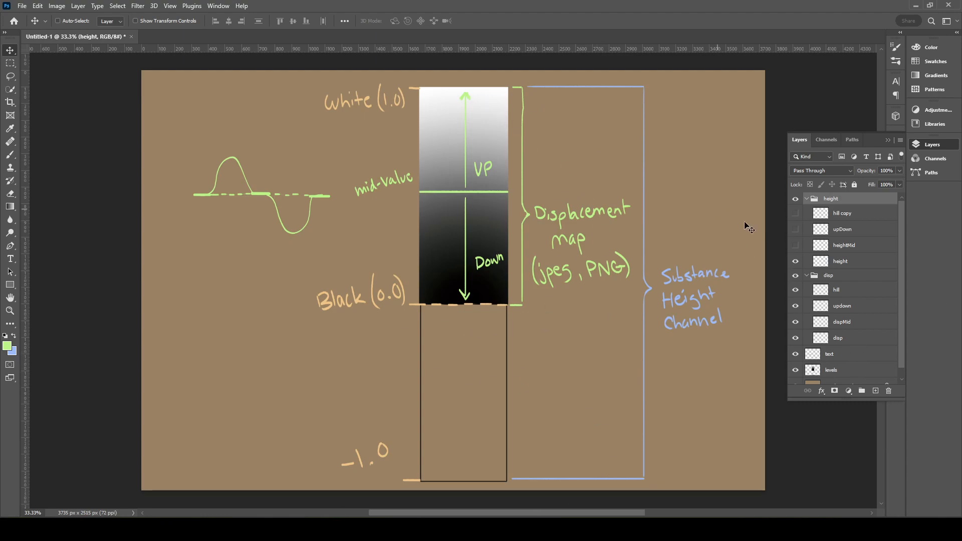
pyautogui.click(796, 276)
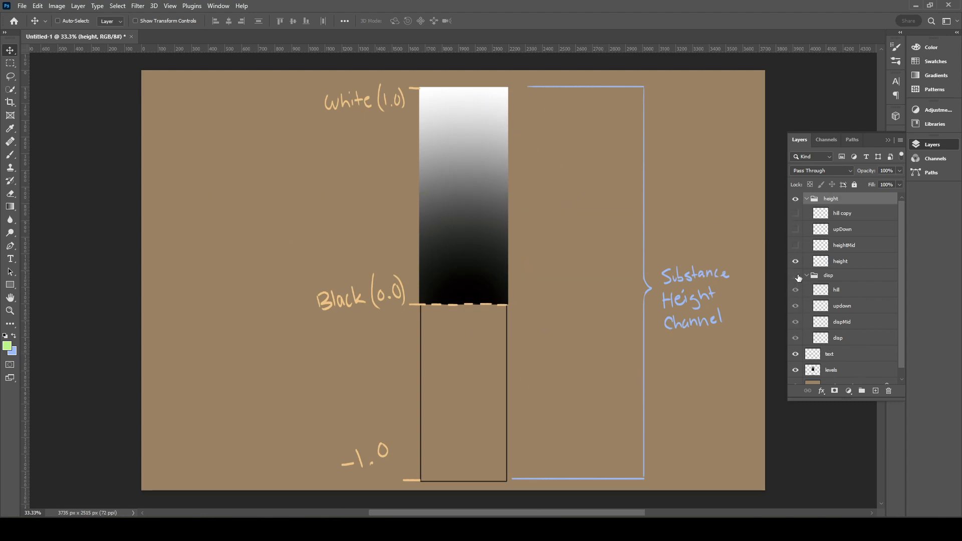
pyautogui.click(796, 214)
pyautogui.click(796, 214)
pyautogui.click(796, 246)
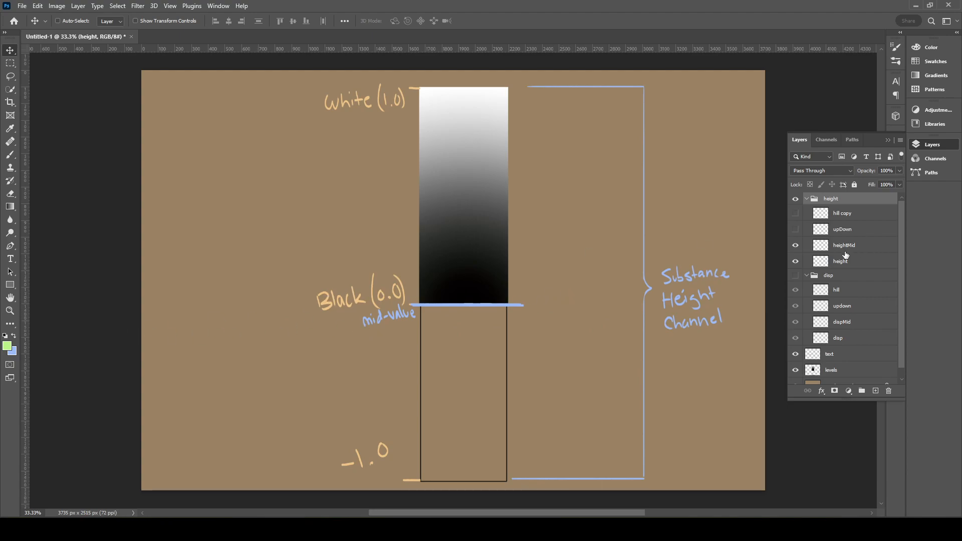
# Show the height group's upDown and hill copy layers in the diagram to explain the Substance height channel, and toggle the disp group's visibility
pyautogui.click(795, 230)
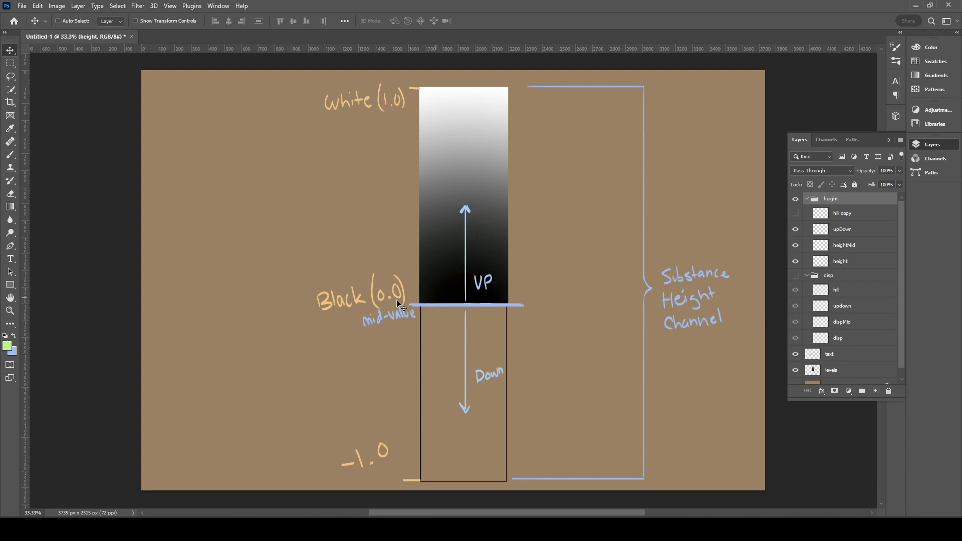
pyautogui.click(795, 230)
pyautogui.click(796, 213)
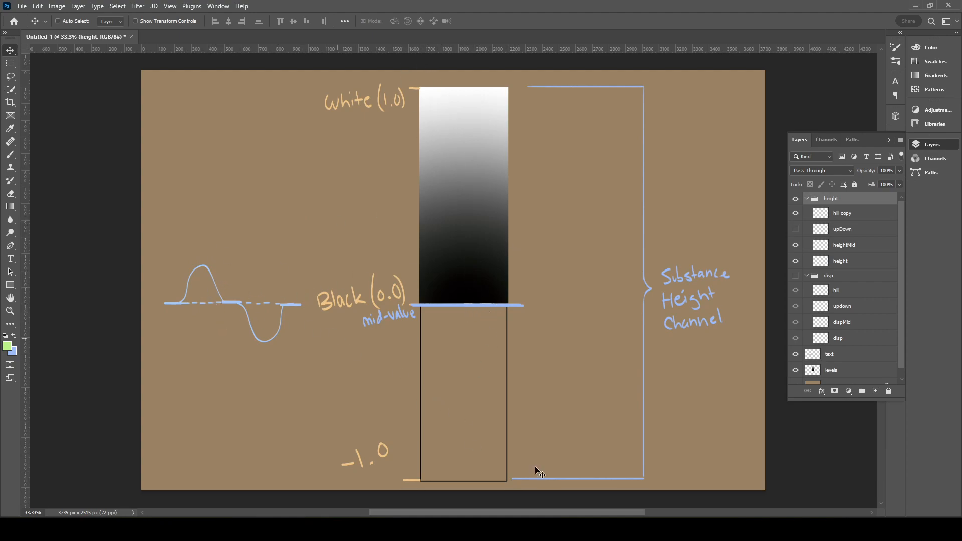
pyautogui.click(796, 229)
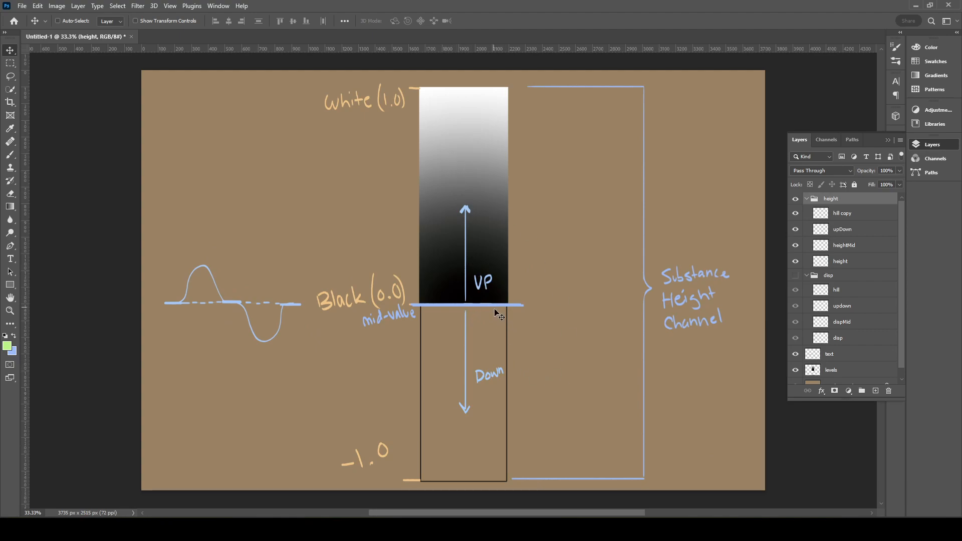
pyautogui.click(795, 276)
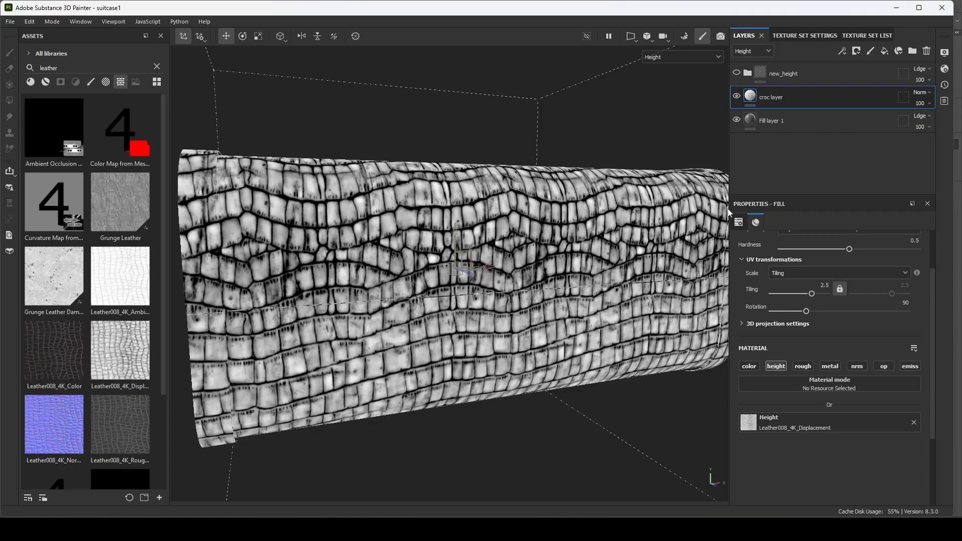
# Switch to Substance Painter, display the full material, and show all of the suitcase's texture sets again
pyautogui.press('m')
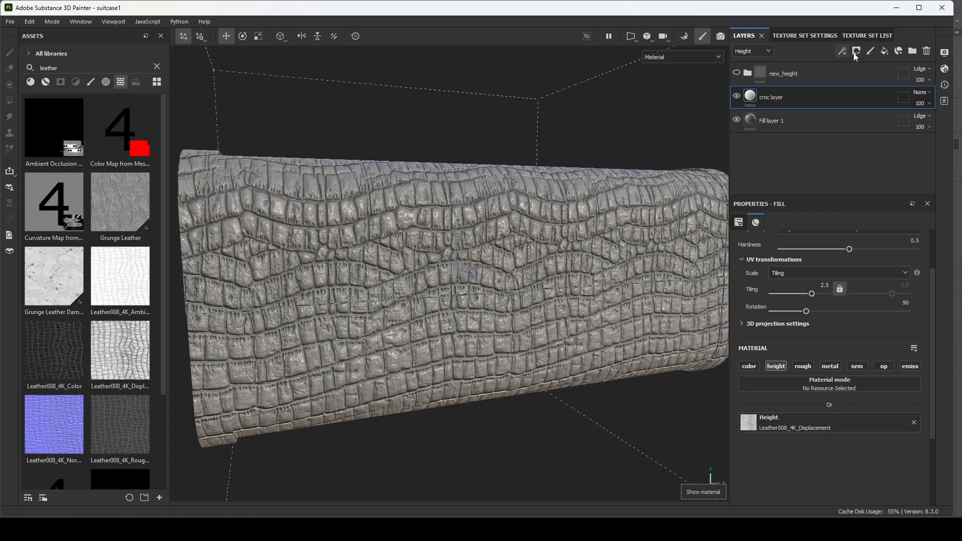
pyautogui.click(945, 69)
pyautogui.click(828, 37)
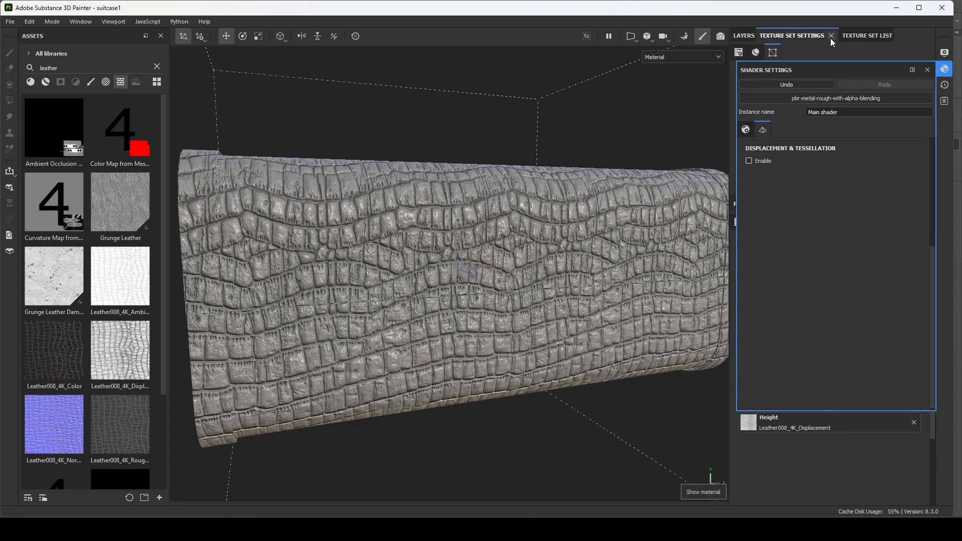
pyautogui.click(867, 35)
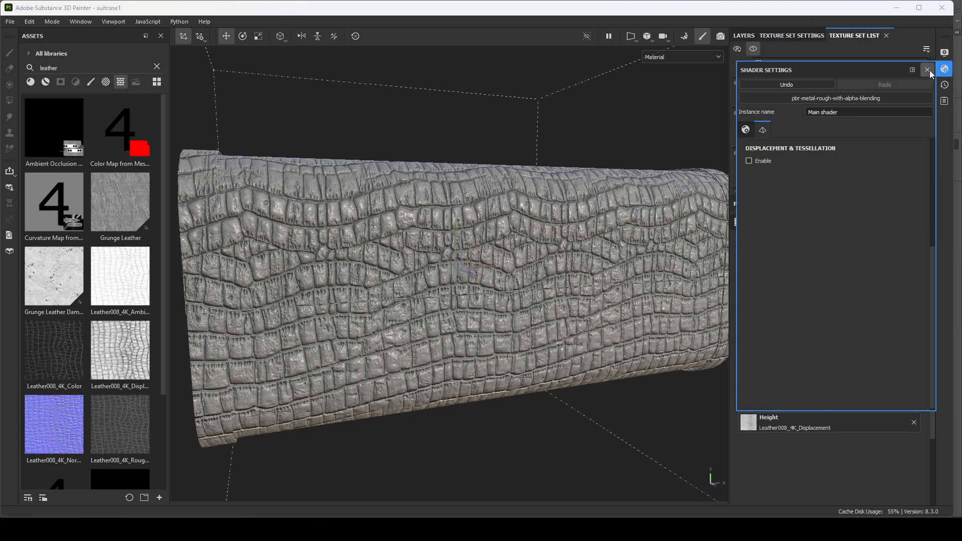
pyautogui.click(927, 70)
pyautogui.click(753, 50)
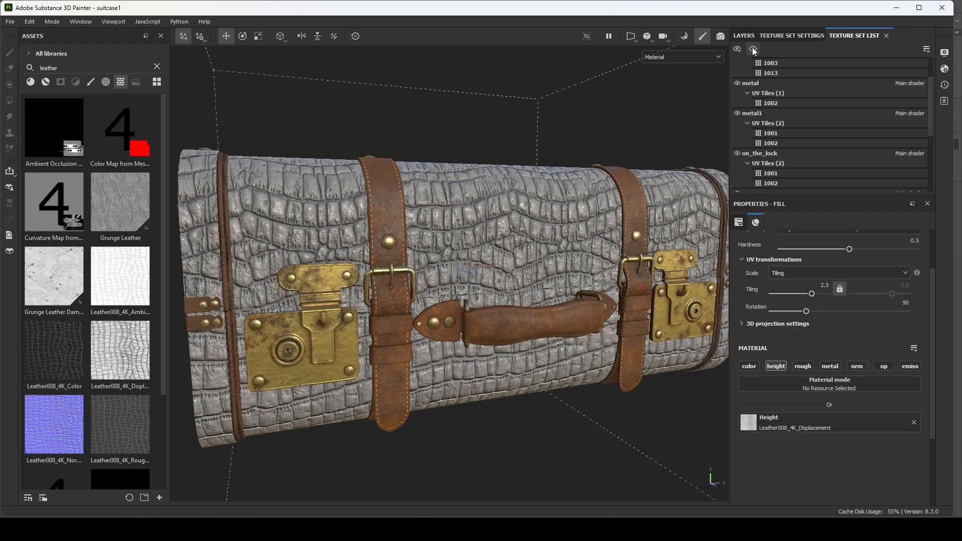
pyautogui.click(744, 35)
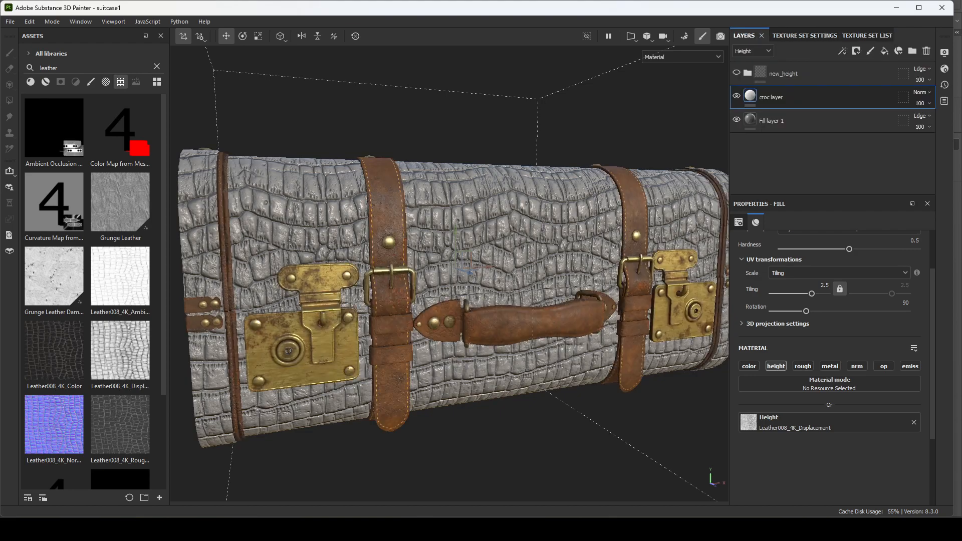
# Enable displacement and tessellation in the main shader and inspect the displaced leather from an angle
pyautogui.click(945, 69)
pyautogui.click(749, 160)
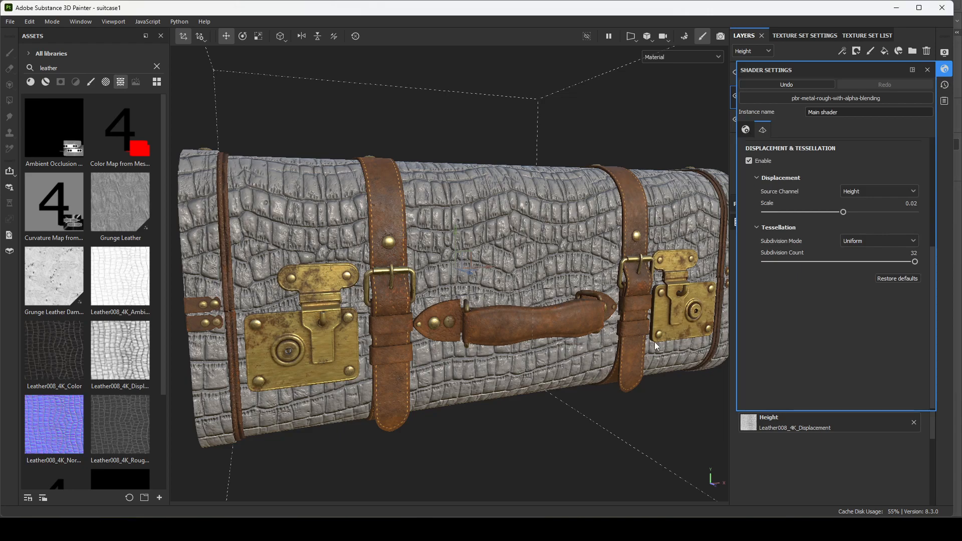
pyautogui.keyDown('alt'); pyautogui.moveTo(498, 356); pyautogui.dragTo(395, 241); pyautogui.keyUp('alt')
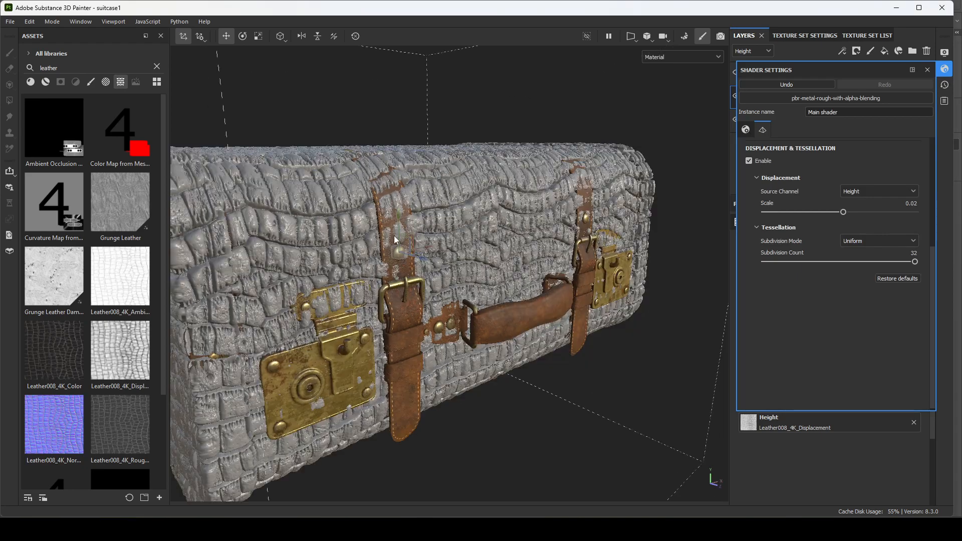
pyautogui.keyDown('alt'); pyautogui.moveTo(471, 391); pyautogui.dragTo(435, 241); pyautogui.keyUp('alt')
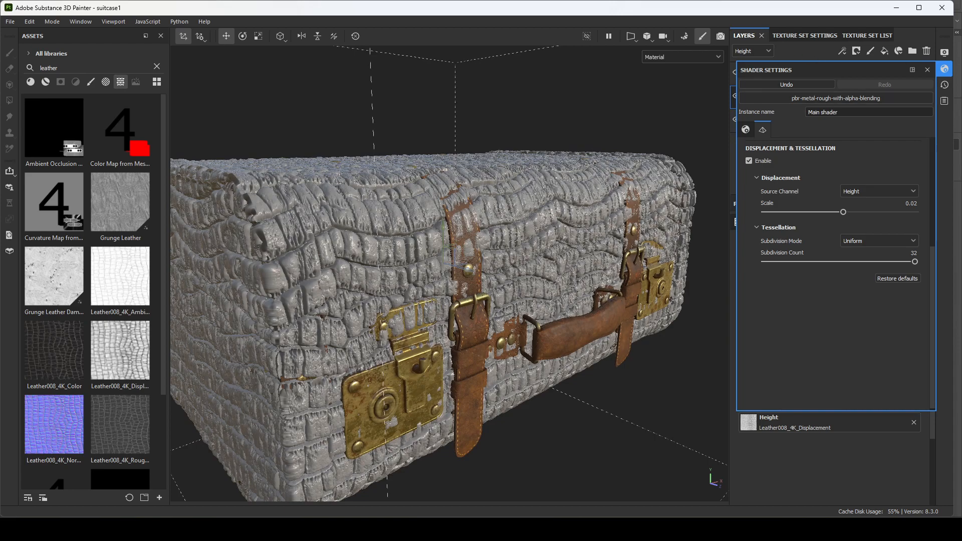
pyautogui.click(927, 70)
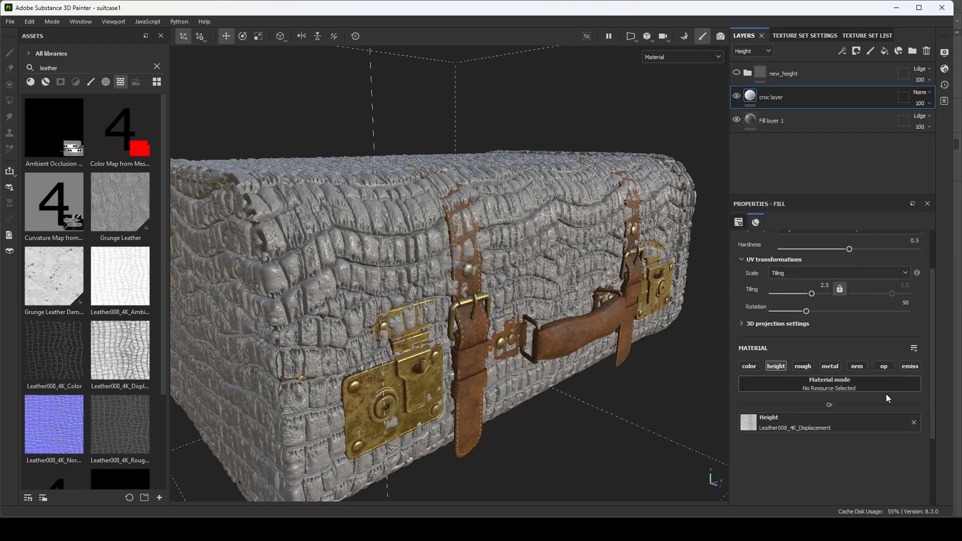
# Add a levels effect to the croc layer affecting the Height channel and lower its minimum output to -0.993
pyautogui.rightClick(749, 98)
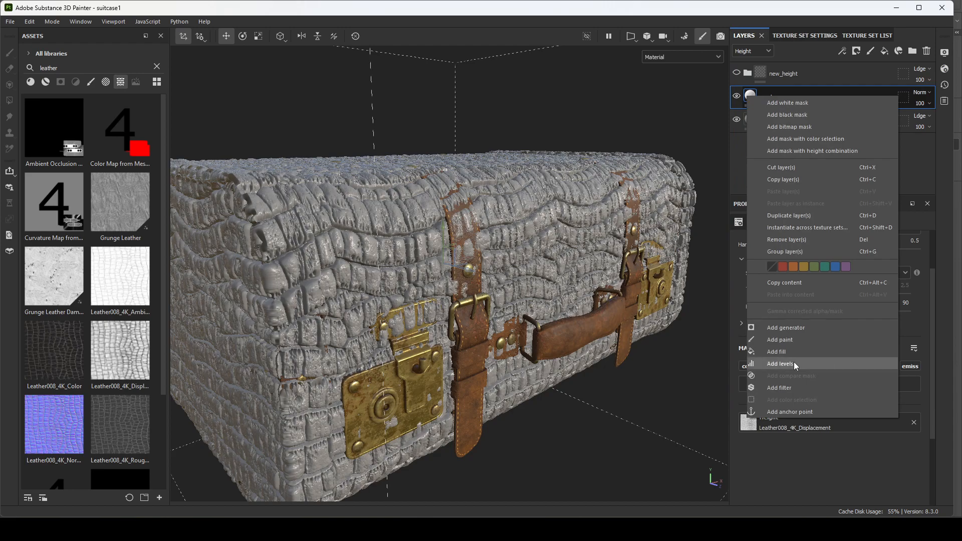
pyautogui.click(802, 365)
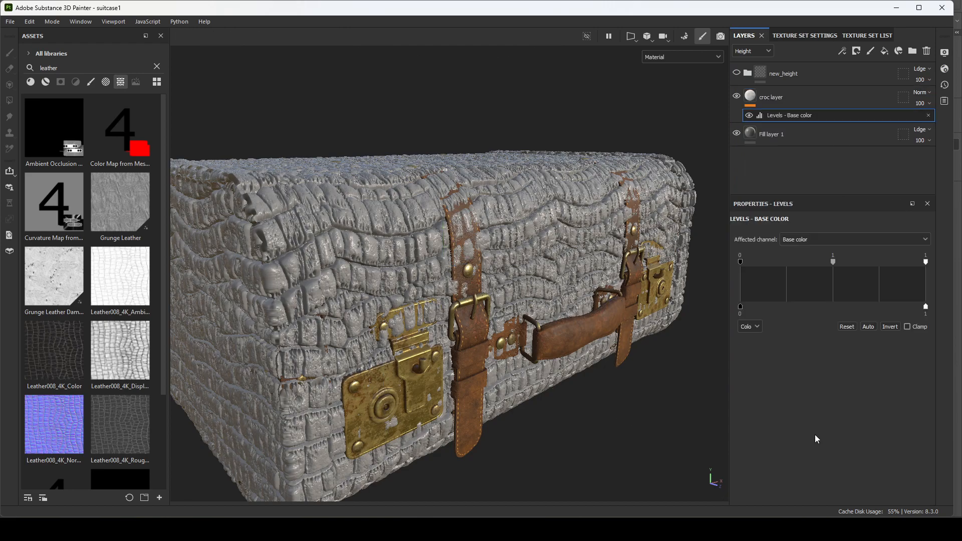
pyautogui.click(808, 240)
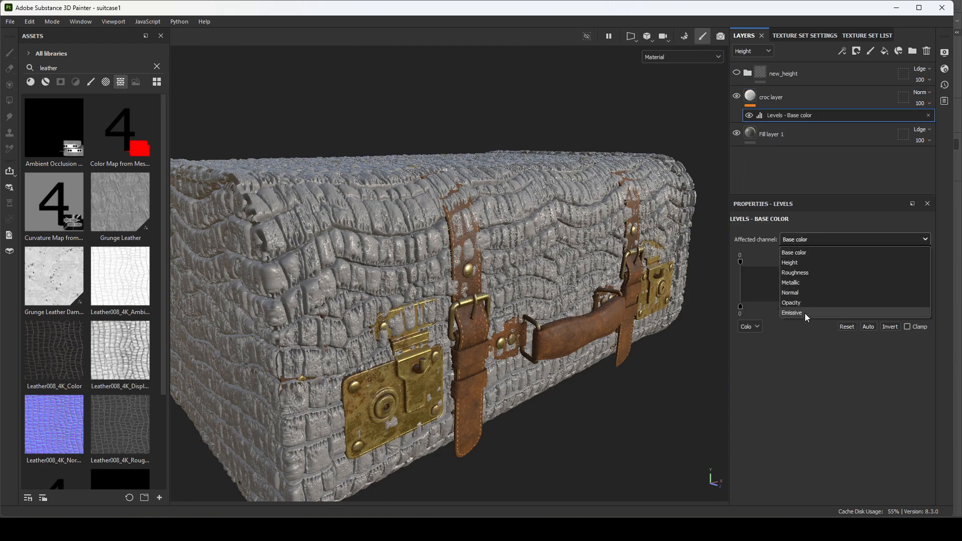
pyautogui.click(802, 263)
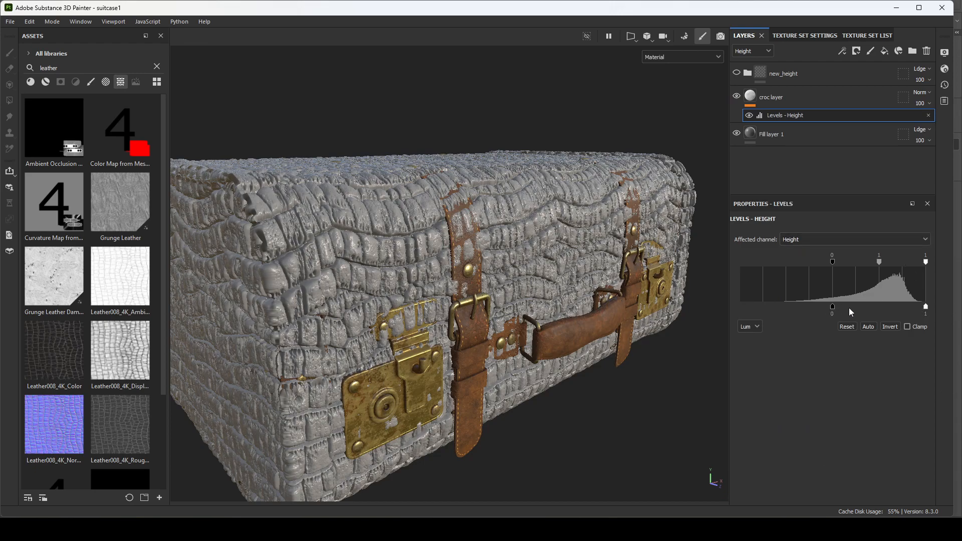
pyautogui.moveTo(833, 306); pyautogui.dragTo(688, 310)
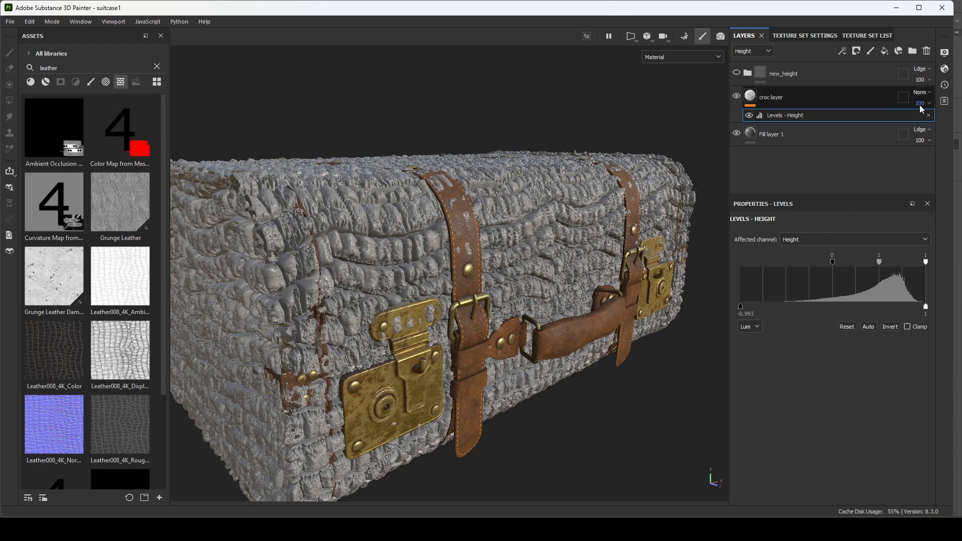
# Check the shader's displacement scale and reduce the croc layer's Height opacity to 38
pyautogui.click(944, 70)
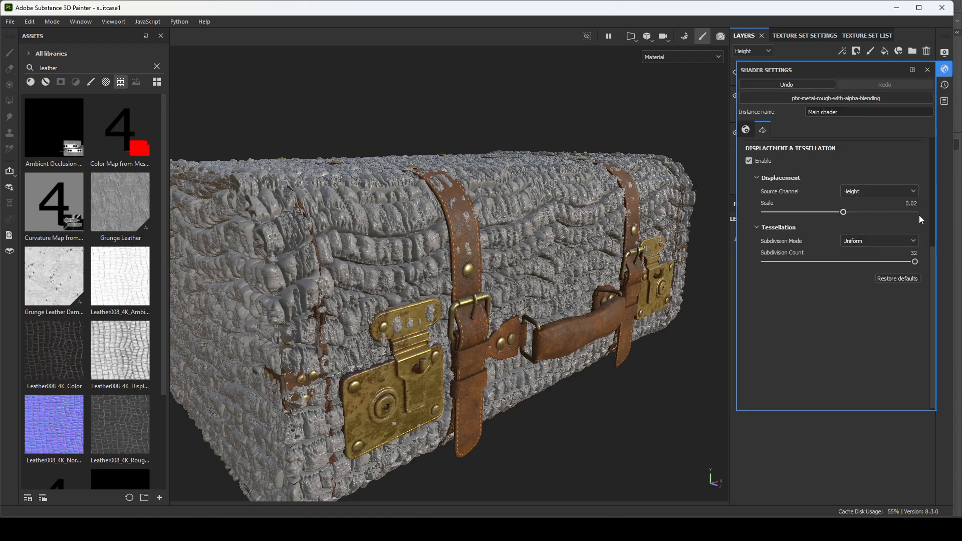
pyautogui.click(912, 204)
pyautogui.click(925, 70)
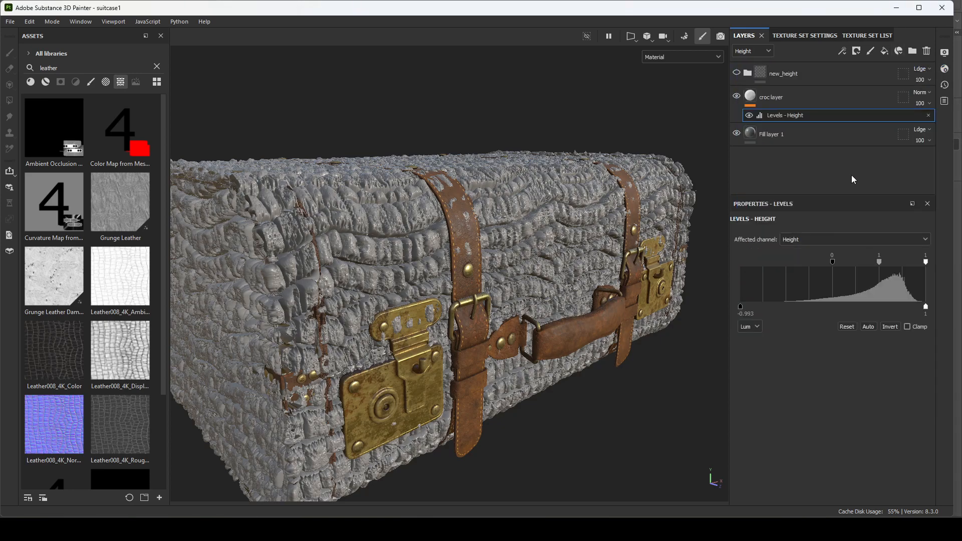
pyautogui.click(923, 103)
pyautogui.moveTo(936, 121); pyautogui.dragTo(931, 125)
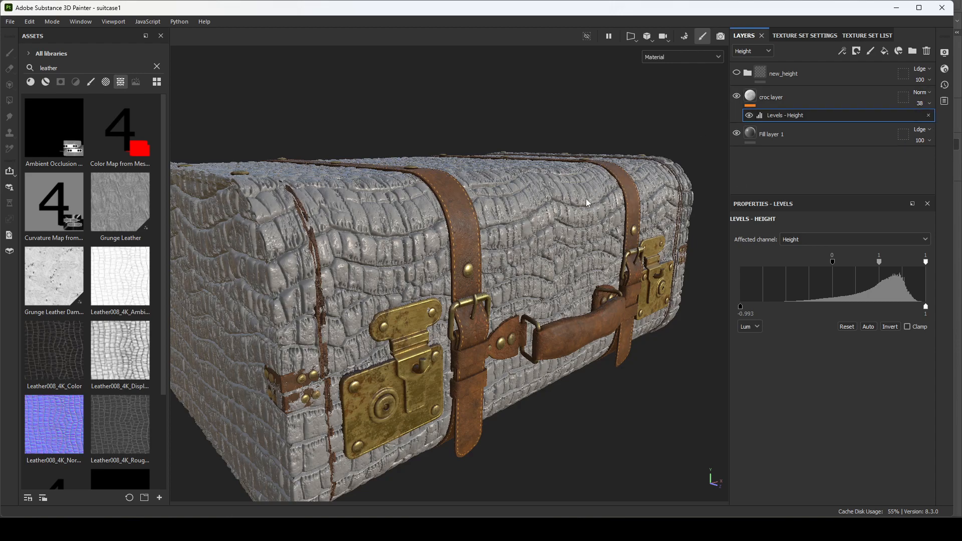
# Compare the levels effect's minimum output at 0.003 with -0.993, leaving it at -0.993
pyautogui.click(742, 307)
pyautogui.moveTo(834, 305); pyautogui.dragTo(834, 304)
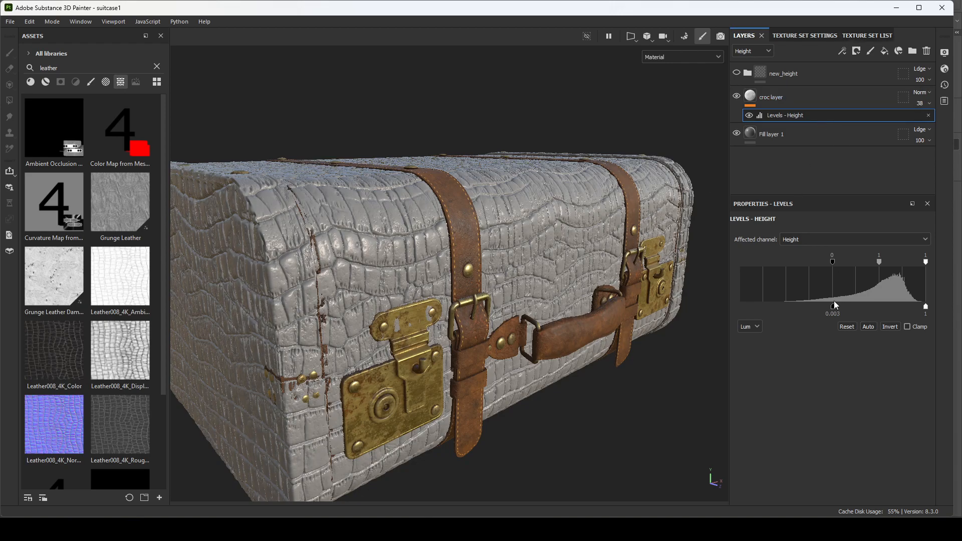
pyautogui.moveTo(747, 310); pyautogui.dragTo(717, 303)
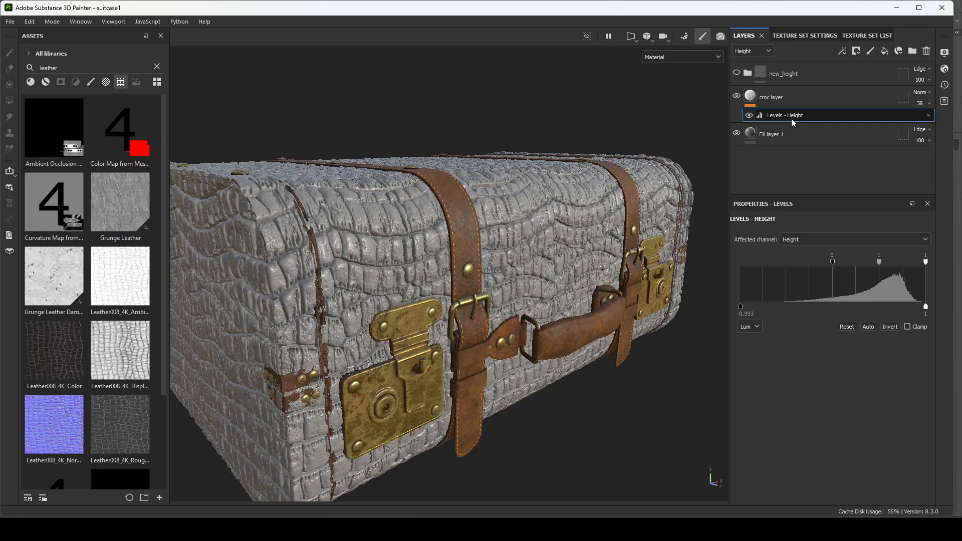
# Delete the levels effect from the croc layer and set the layer's Height opacity to 70
pyautogui.click(750, 115)
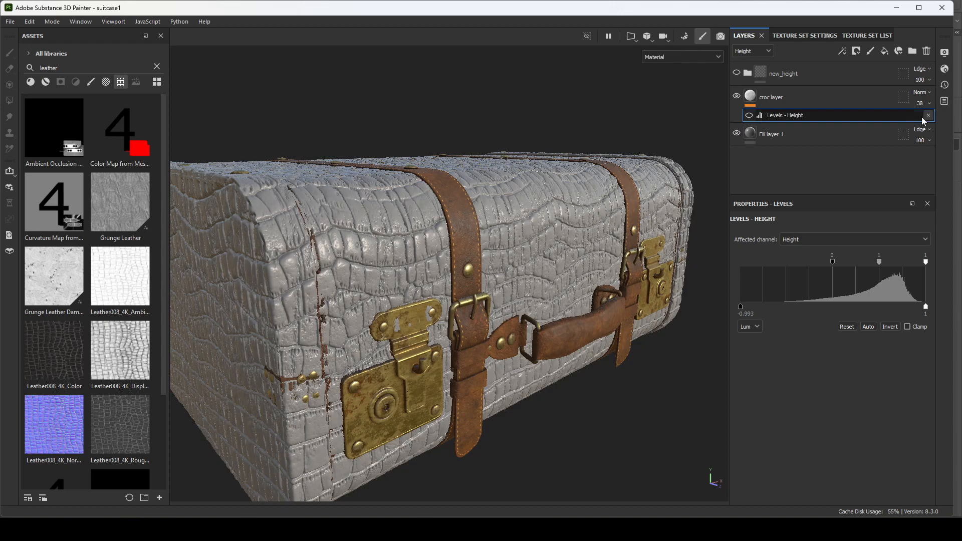
pyautogui.press('Delete')
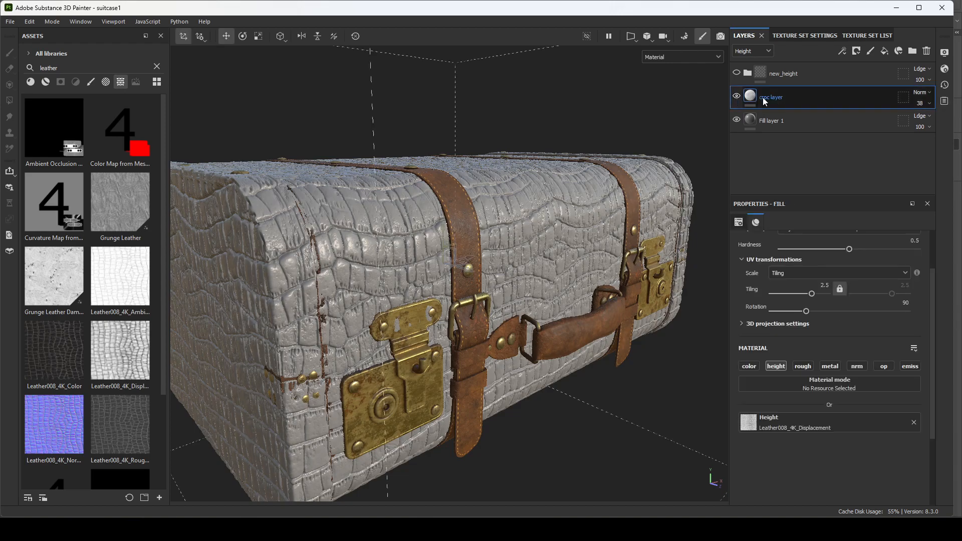
pyautogui.click(920, 102)
pyautogui.moveTo(929, 122); pyautogui.dragTo(944, 122)
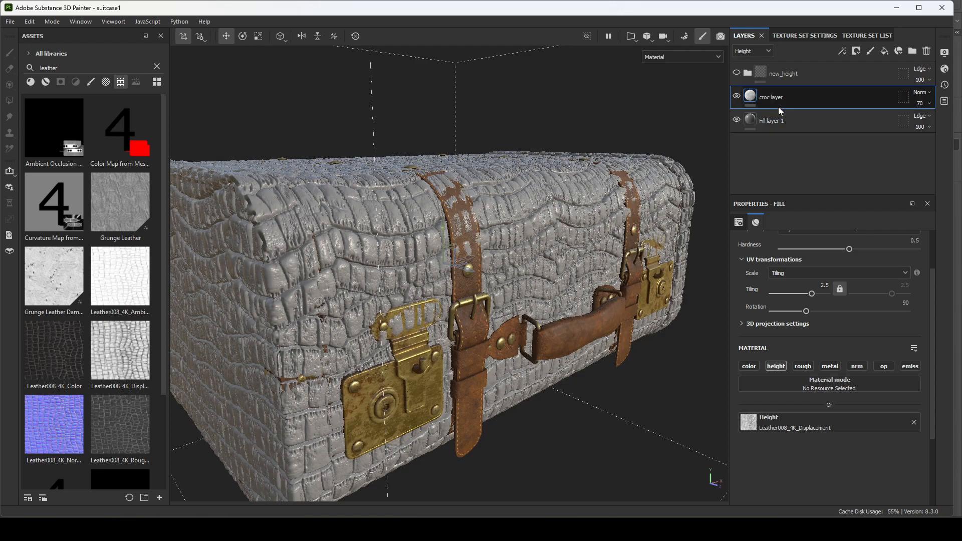
pyautogui.moveTo(126, 340)
pyautogui.rightClick(790, 91)
pyautogui.click(764, 103)
pyautogui.click(871, 51)
pyautogui.moveTo(767, 96); pyautogui.dragTo(786, 124)
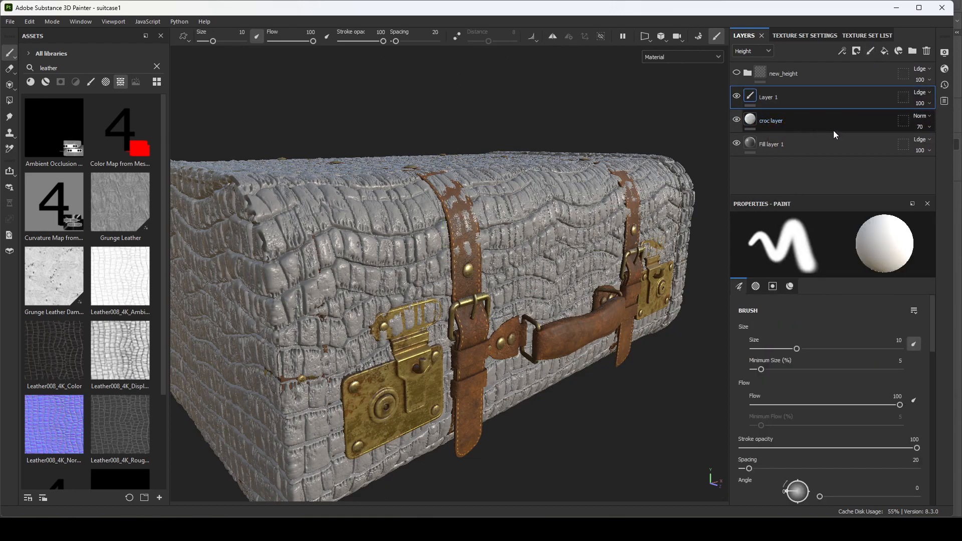
pyautogui.press('Delete')
# Duplicate the croc layer with the original hidden, and replace the copy's displacement map with a uniform height of 0.3112
pyautogui.rightClick(804, 97)
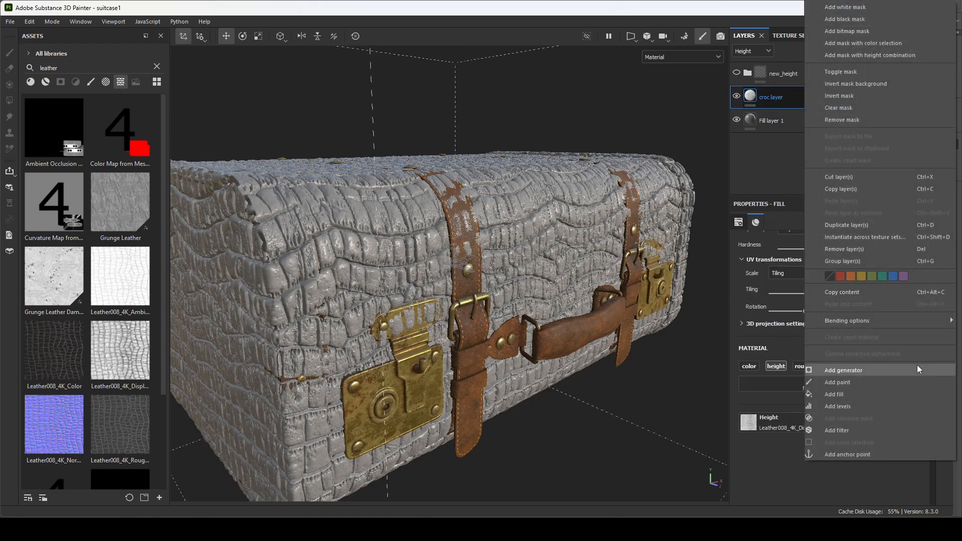
pyautogui.click(754, 126)
pyautogui.hotkey('ctrl', 'd')
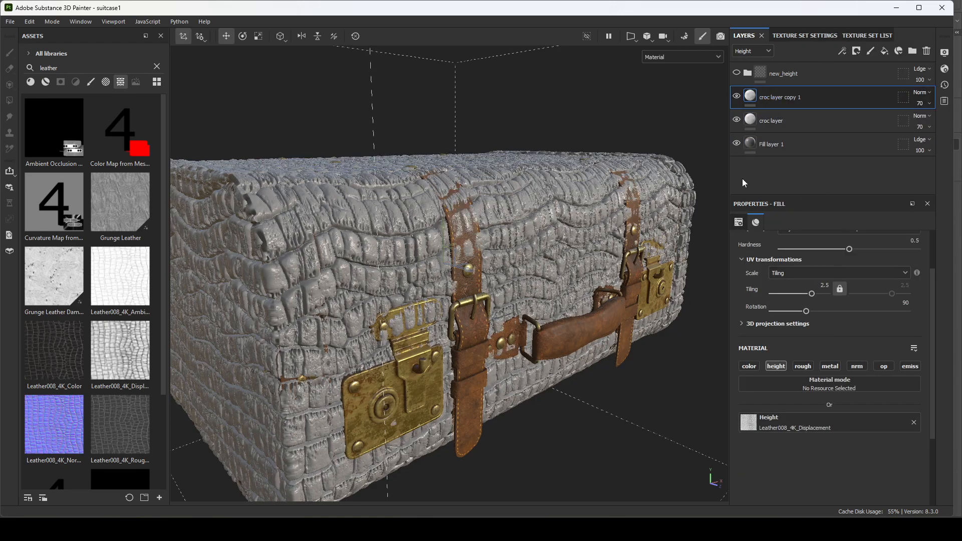
pyautogui.click(736, 121)
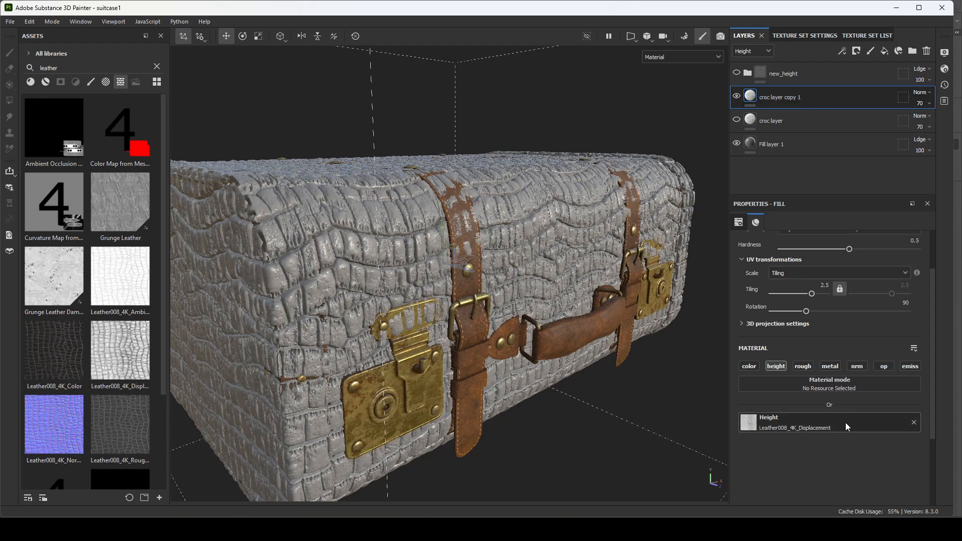
pyautogui.click(914, 423)
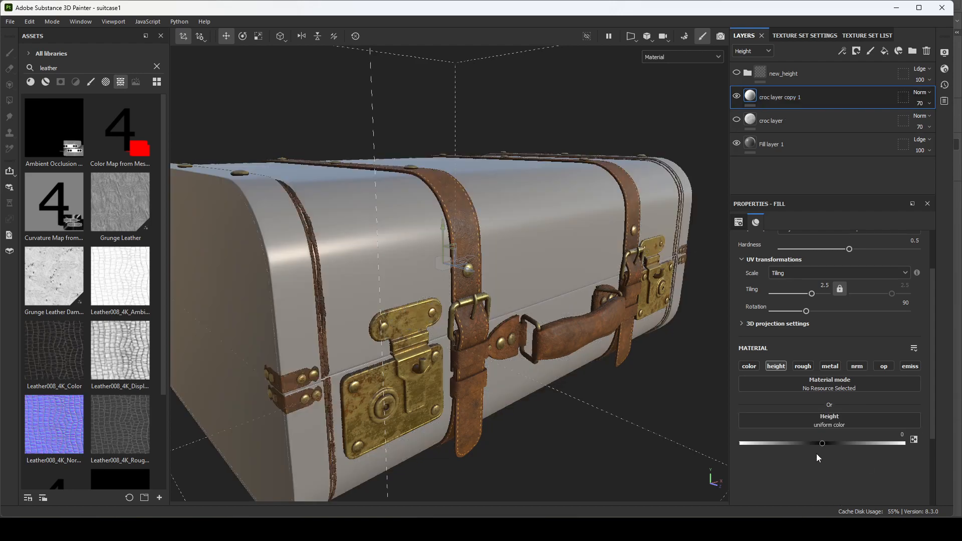
pyautogui.moveTo(824, 443); pyautogui.dragTo(849, 444)
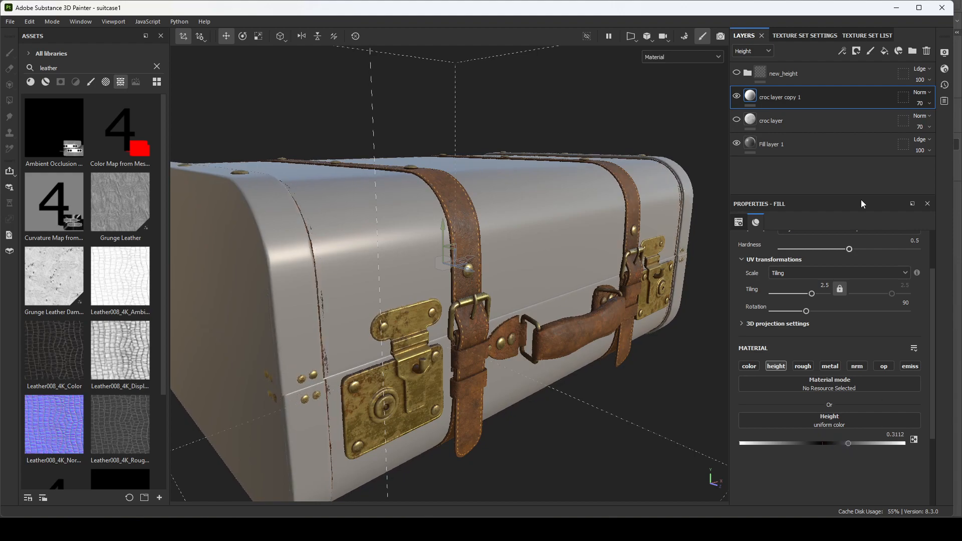
# Add a black mask to croc layer copy 1 with a fill using the Leather008_4K_Displacement map as its grayscale
pyautogui.rightClick(751, 98)
pyautogui.click(785, 114)
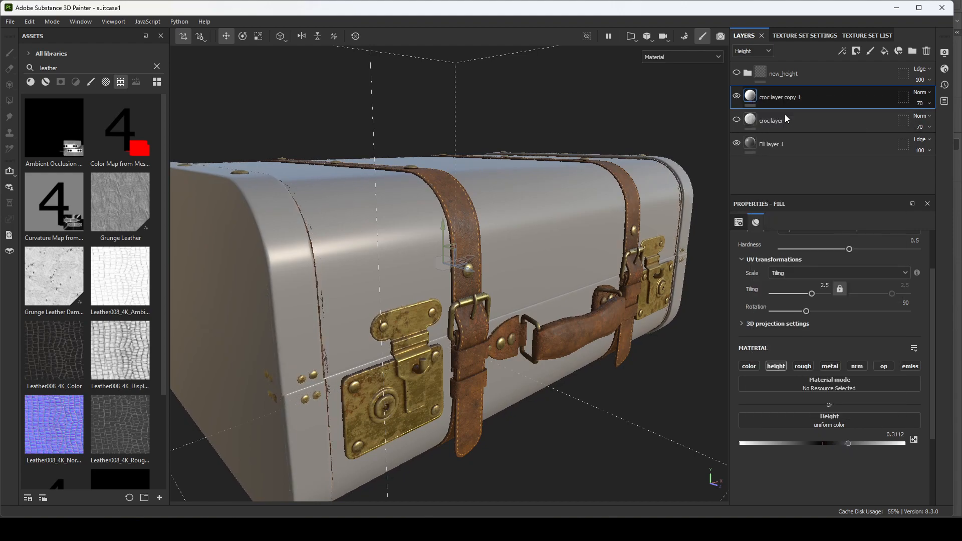
pyautogui.rightClick(760, 97)
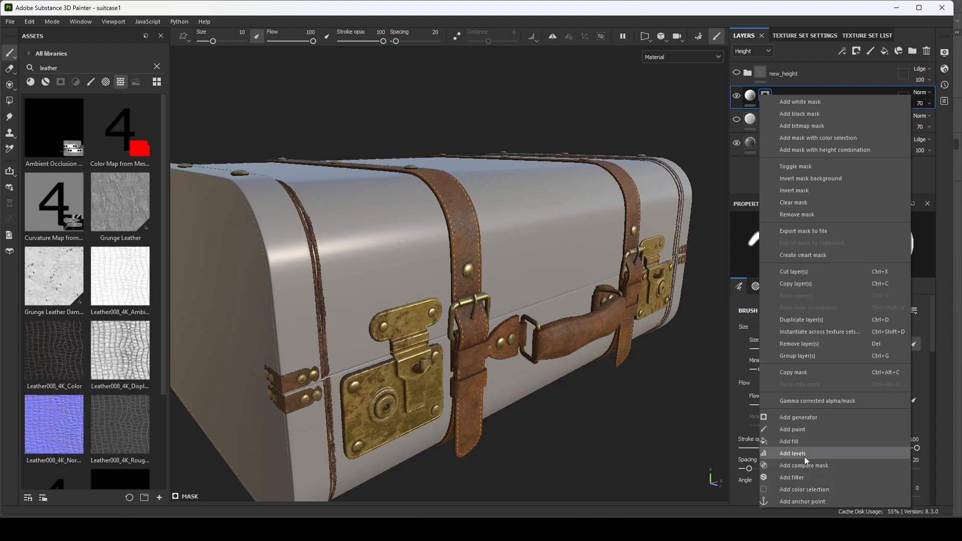
pyautogui.click(810, 445)
pyautogui.moveTo(120, 351); pyautogui.dragTo(822, 357)
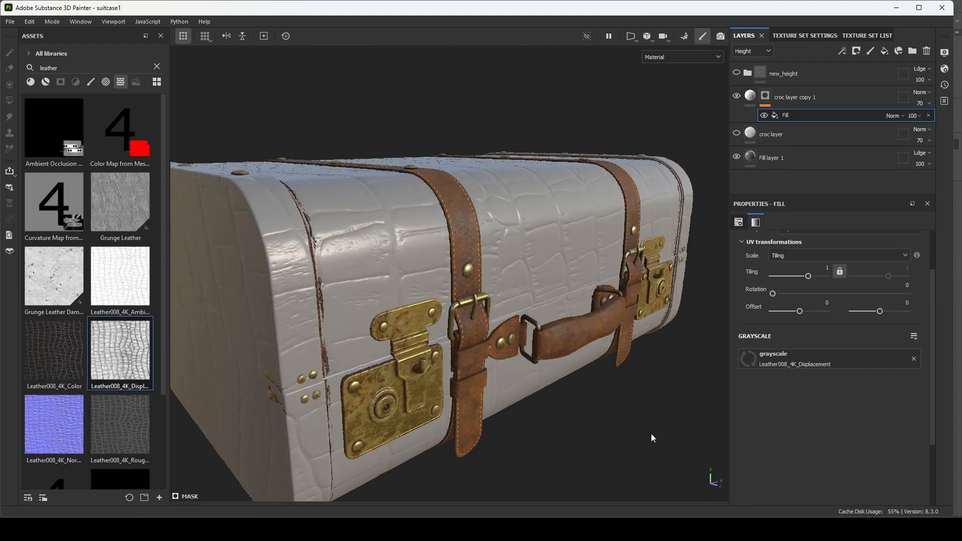
# Set the mask fill's tiling to 4, its rotation to 90 and its first offset value to 1
pyautogui.scroll(2, 814, 296)
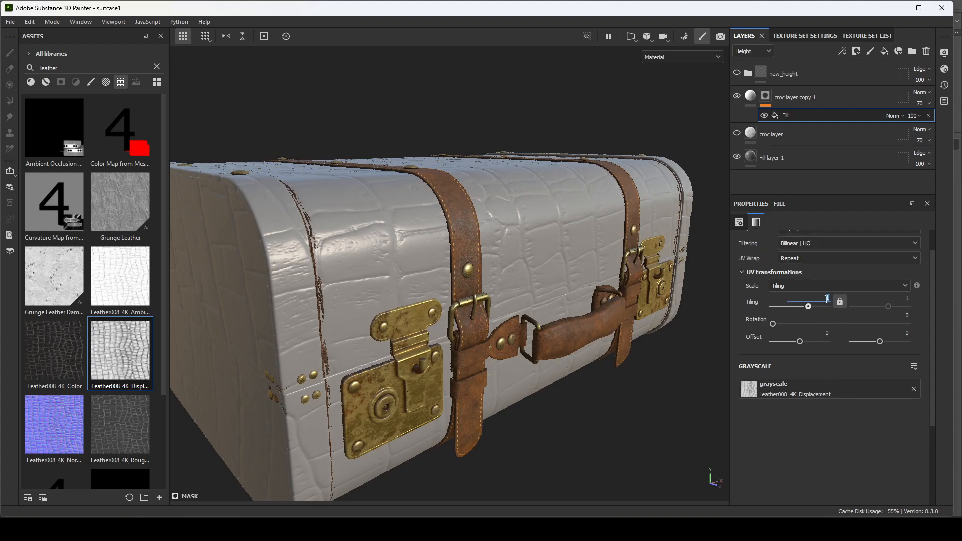
pyautogui.write('4')
pyautogui.press('Return')
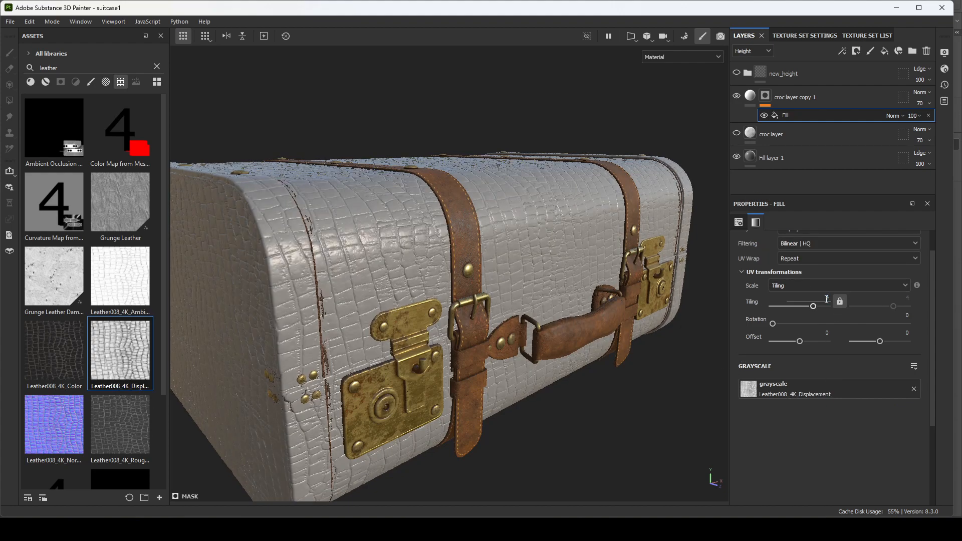
pyautogui.click(826, 333)
pyautogui.write('90')
pyautogui.press('Return')
pyautogui.press('Return')
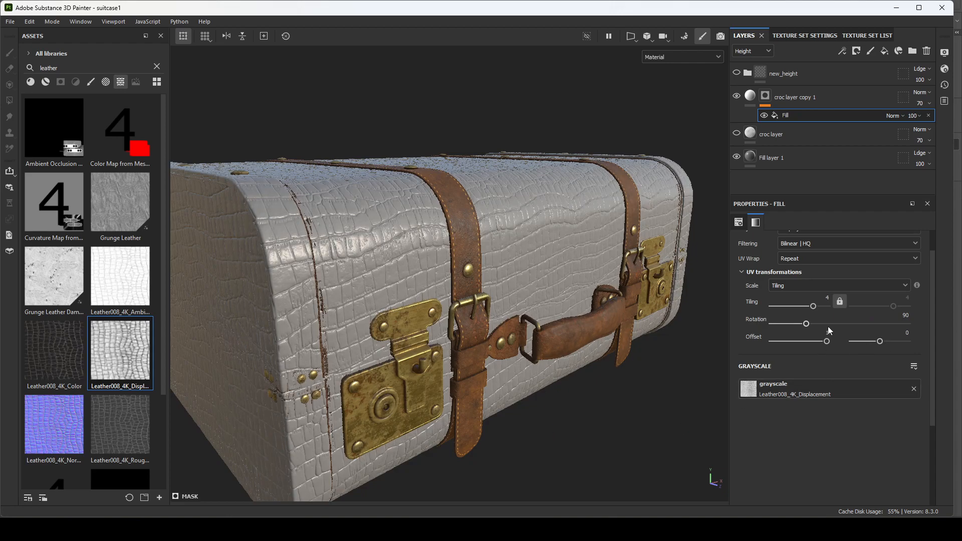
# Raise croc layer copy 1's Height opacity to 100 and test other uniform heights before returning to 0.3112
pyautogui.click(924, 102)
pyautogui.moveTo(945, 123); pyautogui.dragTo(954, 120)
pyautogui.click(749, 94)
pyautogui.moveTo(847, 471); pyautogui.dragTo(831, 470)
pyautogui.click(802, 472)
pyautogui.moveTo(839, 472); pyautogui.dragTo(848, 472)
# Compare the original croc layer with croc layer copy 1, and inspect the copy's mask on the model
pyautogui.click(736, 120)
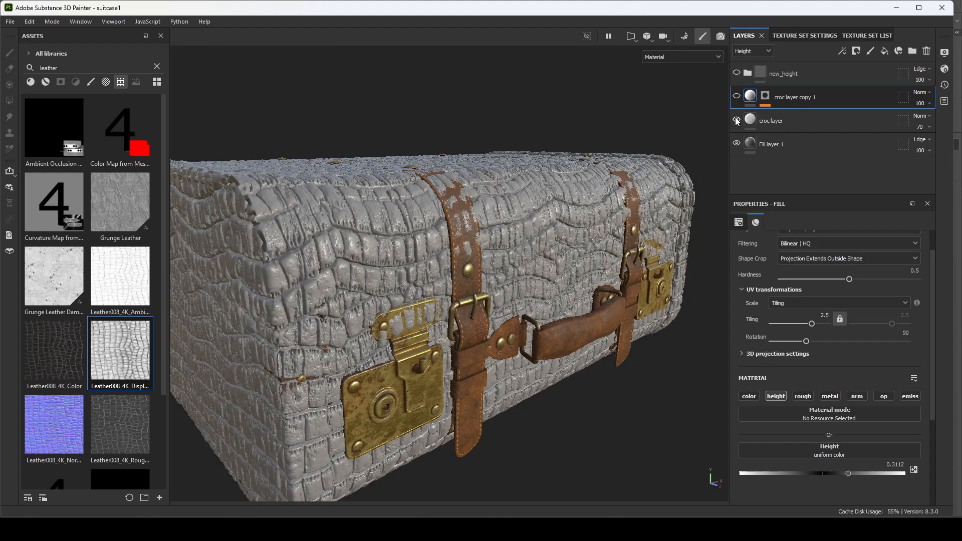
pyautogui.click(738, 98)
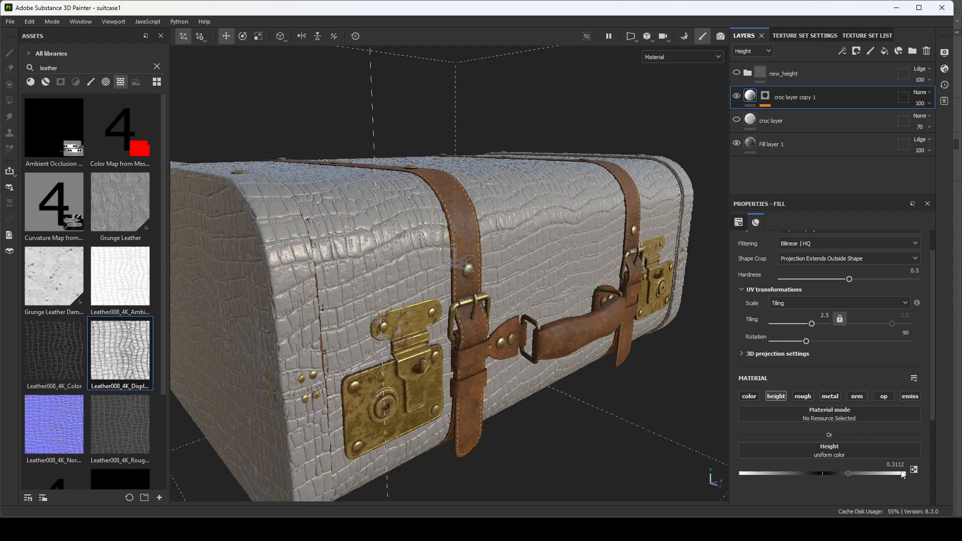
pyautogui.click(766, 96)
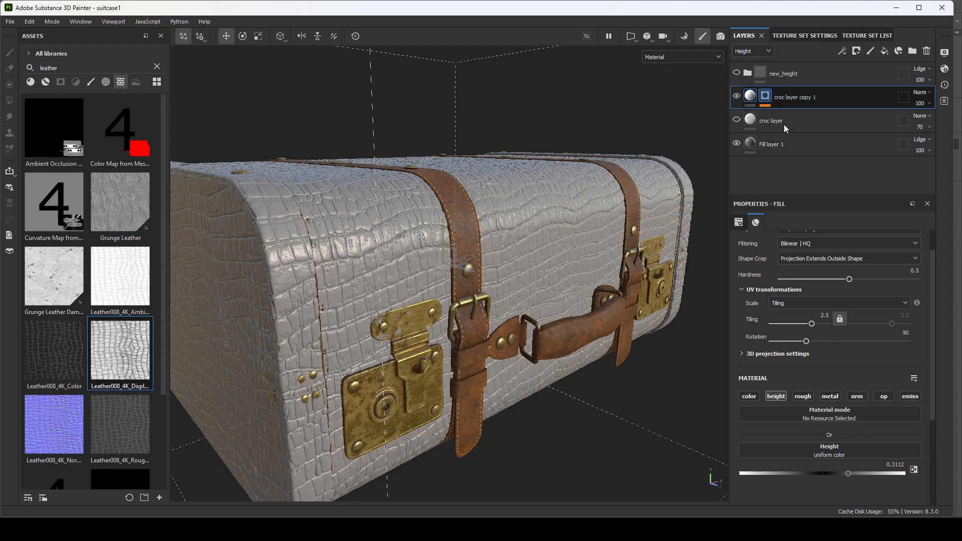
pyautogui.press('m')
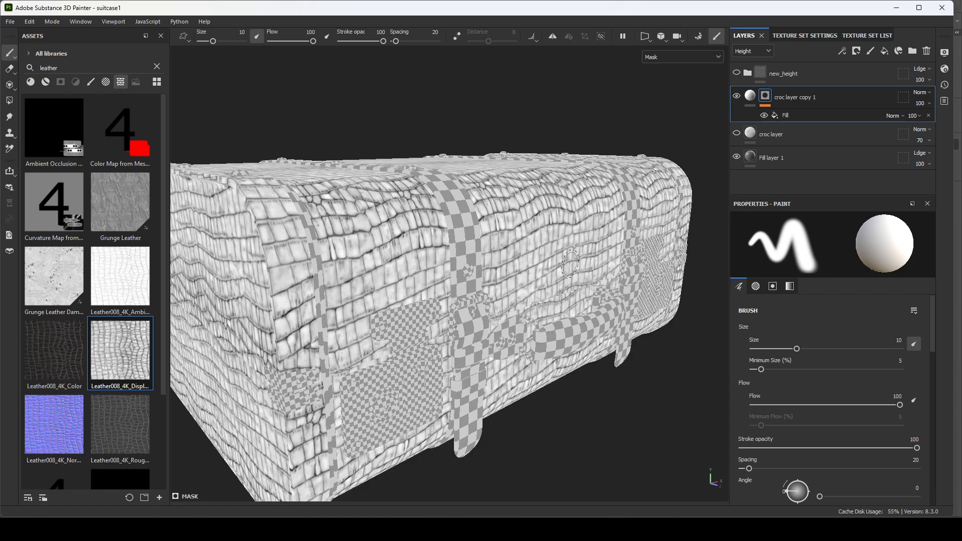
pyautogui.press('m')
# Add a Blur filter above the fill in croc layer copy 1's mask
pyautogui.click(792, 114)
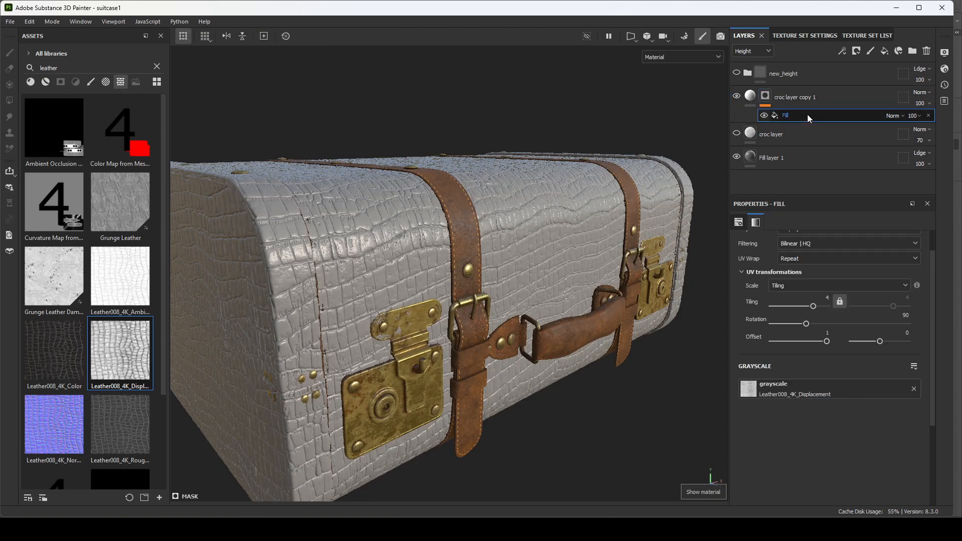
pyautogui.rightClick(807, 115)
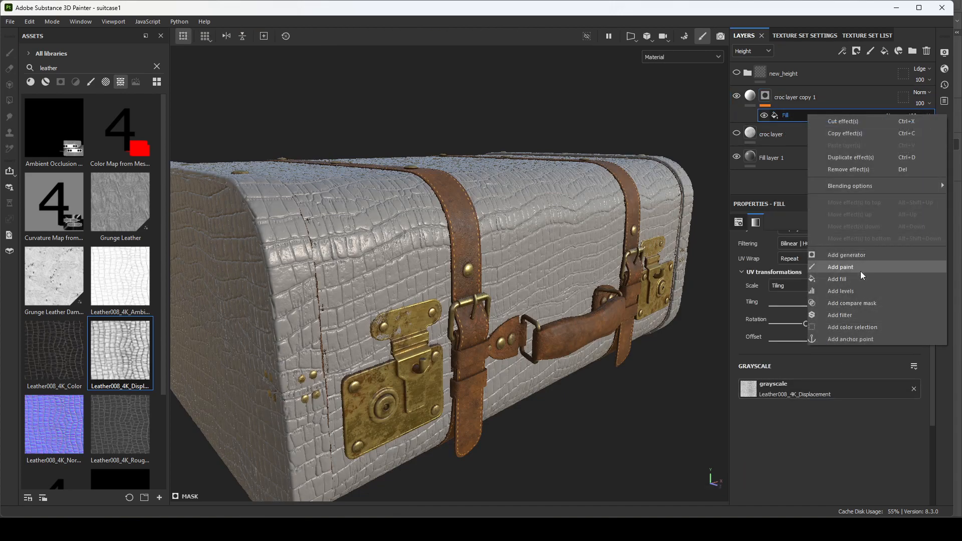
pyautogui.click(854, 315)
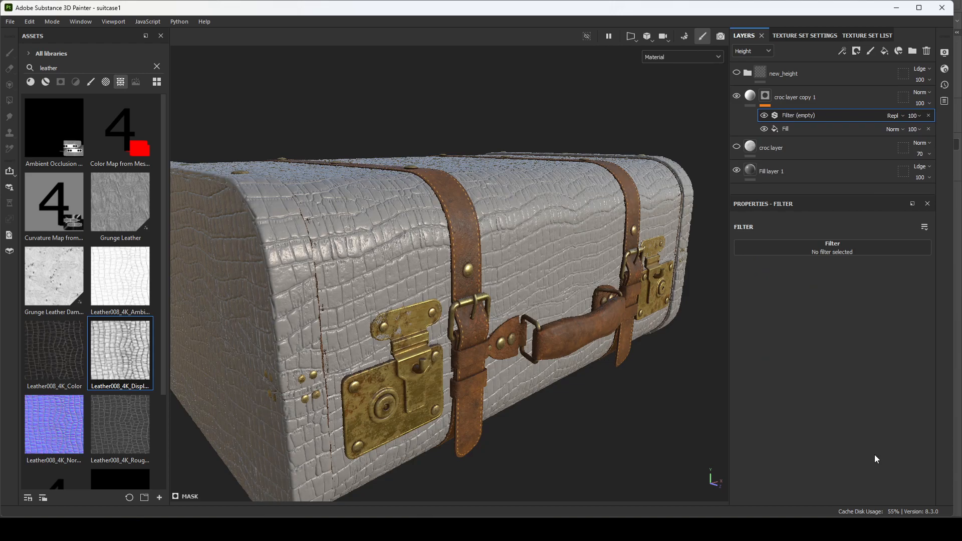
pyautogui.click(825, 251)
pyautogui.click(912, 283)
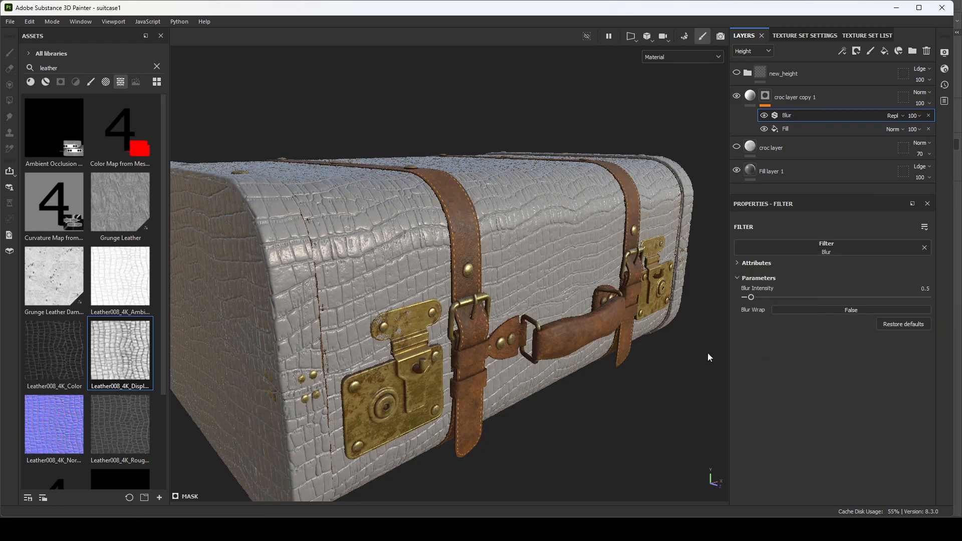
# Clear the Blur from the filter effect in croc layer copy 1's mask, keeping the empty filter in the stack
pyautogui.rightClick(816, 117)
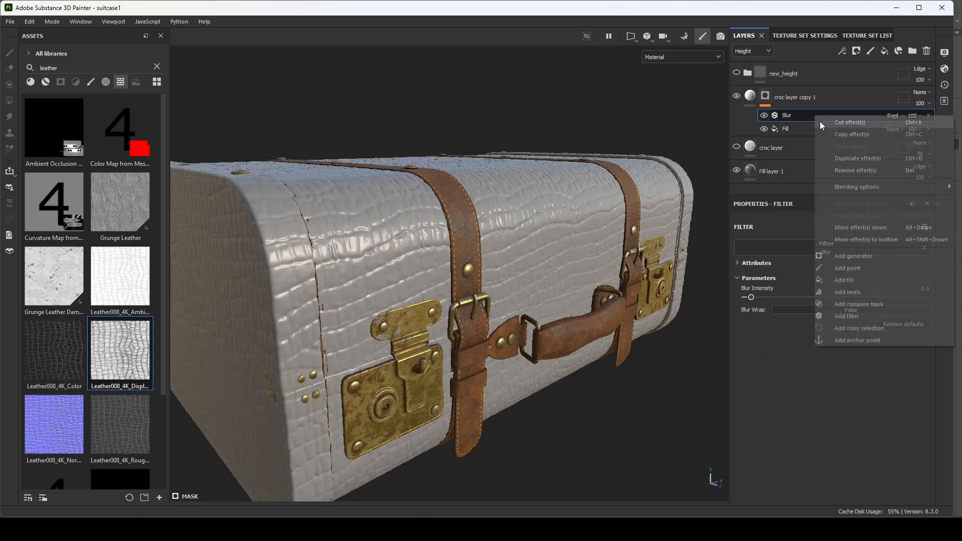
pyautogui.click(775, 358)
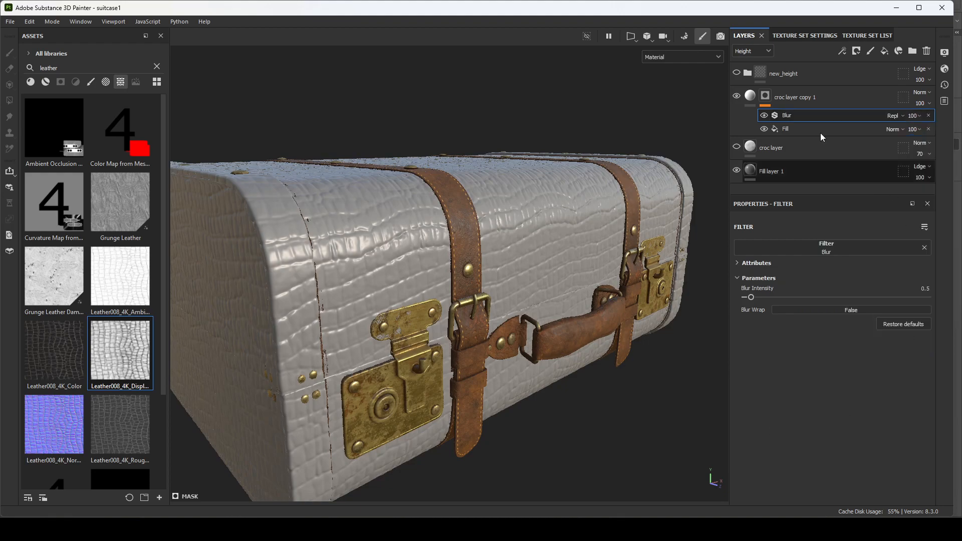
pyautogui.click(925, 247)
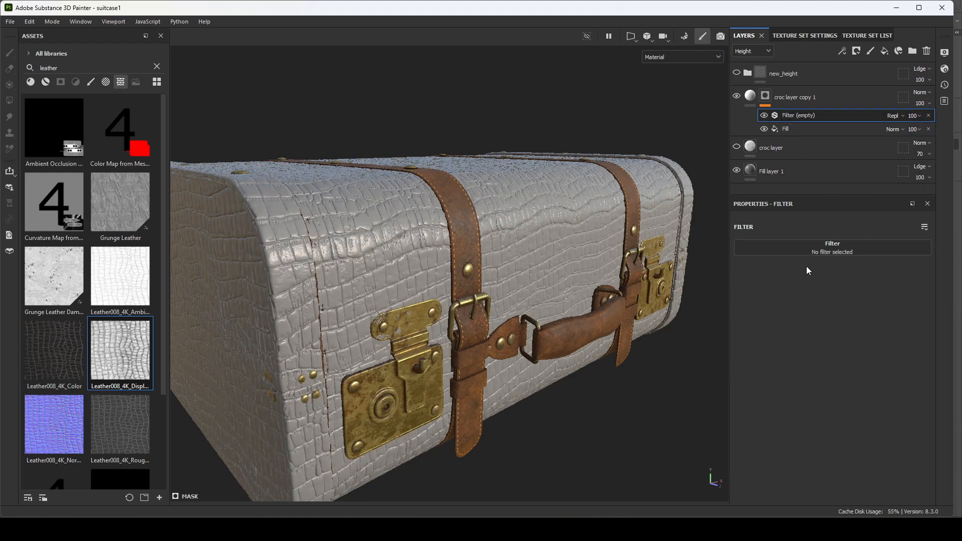
pyautogui.rightClick(785, 115)
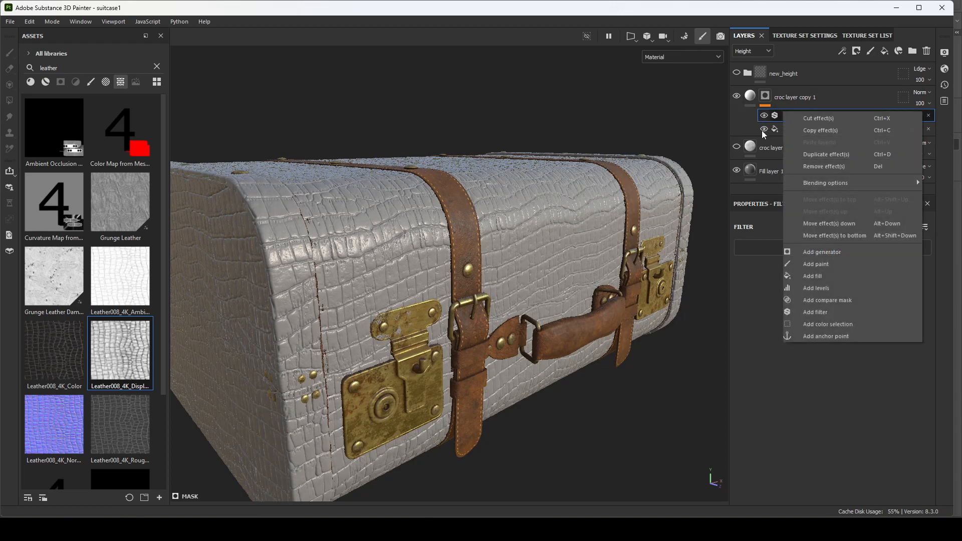
pyautogui.click(763, 118)
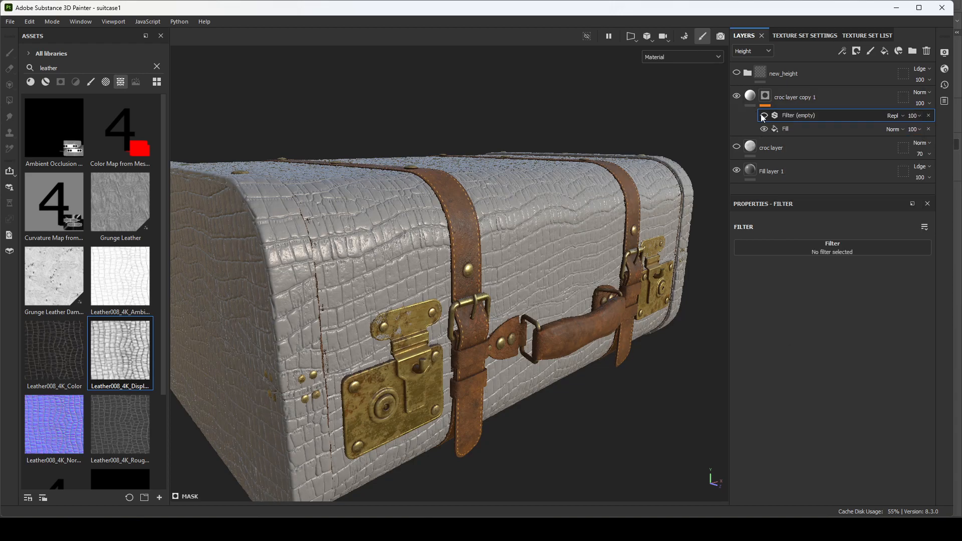
# Show the original croc layer instead of its copy and add a Levels effect to it affecting the Height channel
pyautogui.click(736, 95)
pyautogui.click(768, 151)
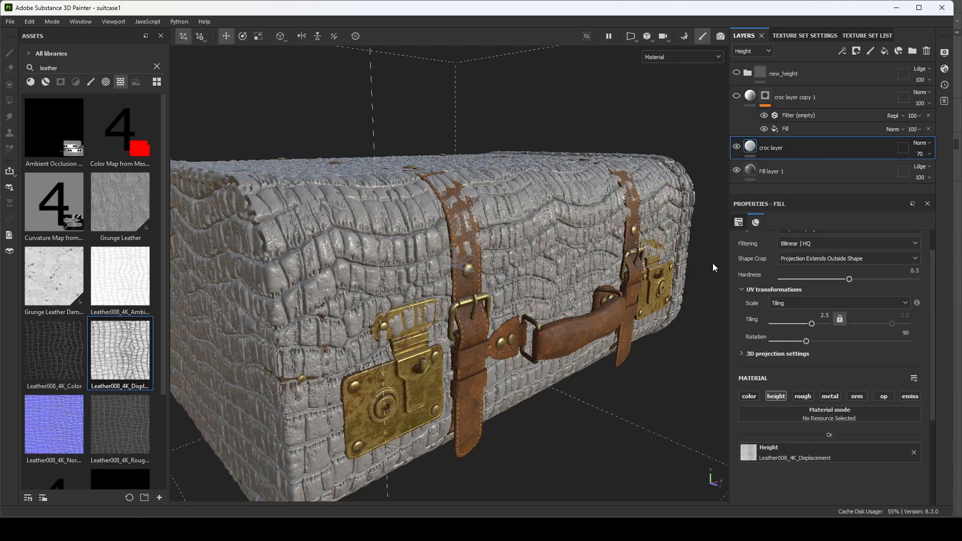
pyautogui.rightClick(750, 146)
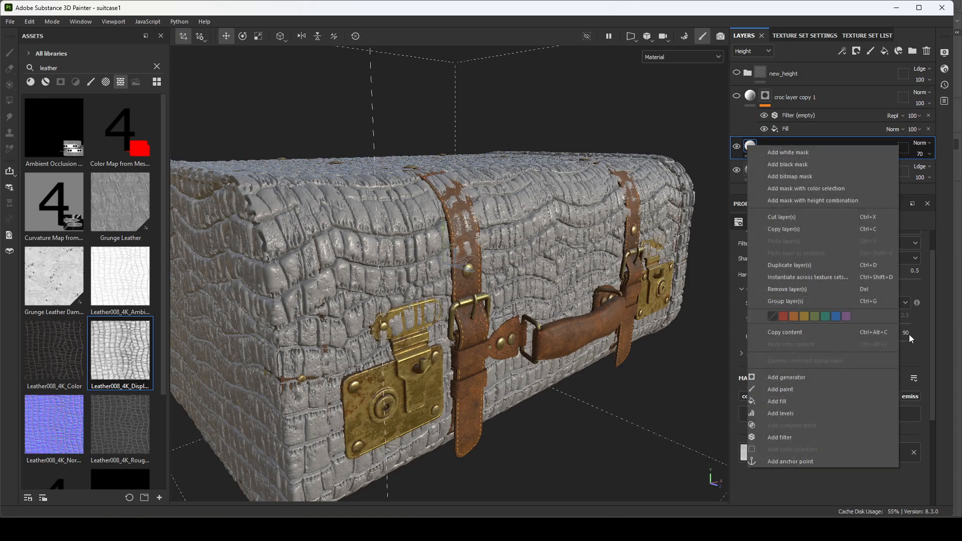
pyautogui.click(807, 413)
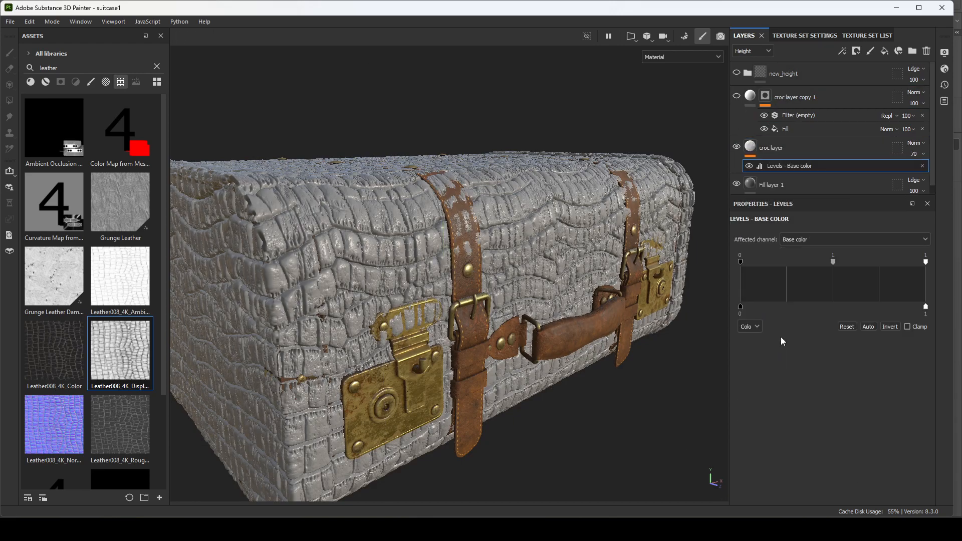
pyautogui.click(799, 244)
pyautogui.click(804, 263)
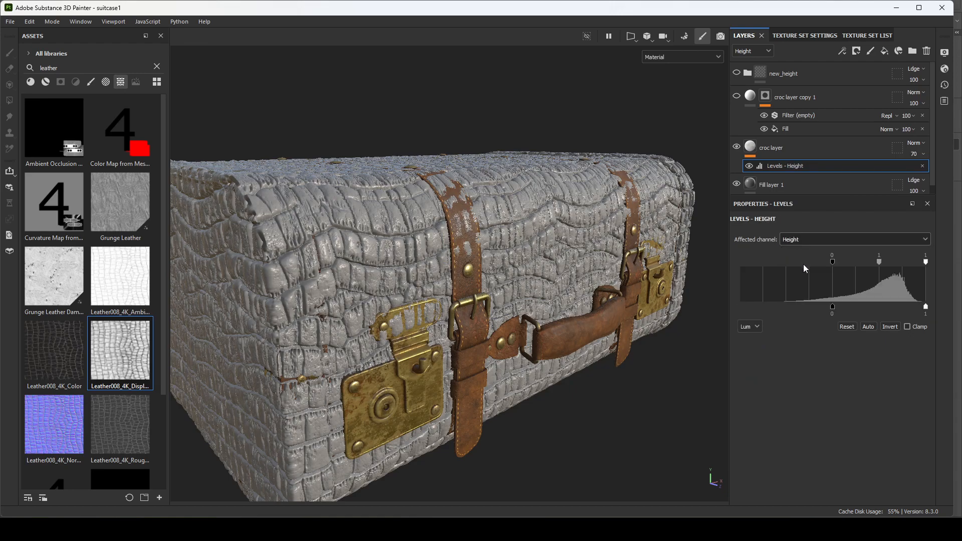
# Set the Levels minimum output to -0.993 and lower the croc layer's Height opacity to 10
pyautogui.moveTo(833, 306); pyautogui.dragTo(614, 302)
pyautogui.click(923, 154)
pyautogui.moveTo(939, 173); pyautogui.dragTo(915, 174)
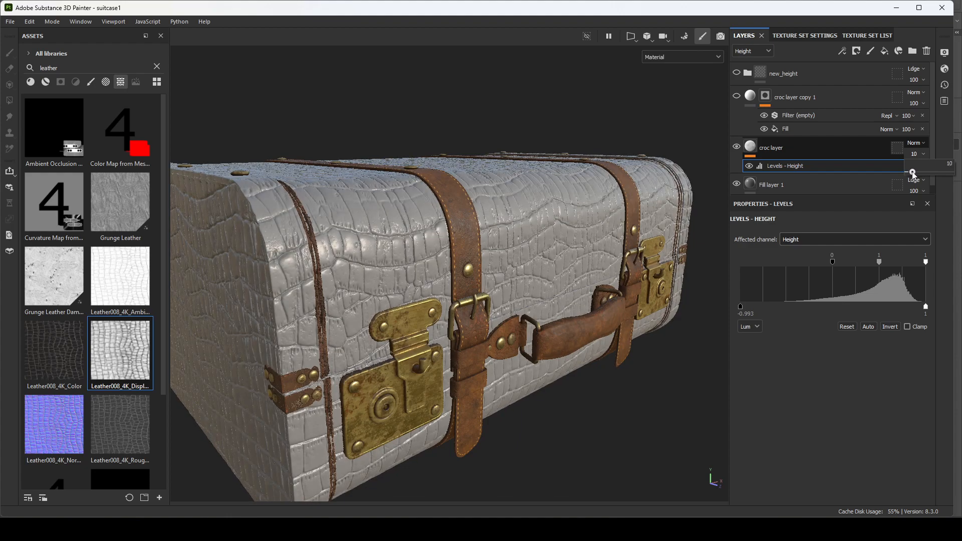
# Display only the Height channel on the model and compare it with the croc layer's Levels effect on and off
pyautogui.click(677, 57)
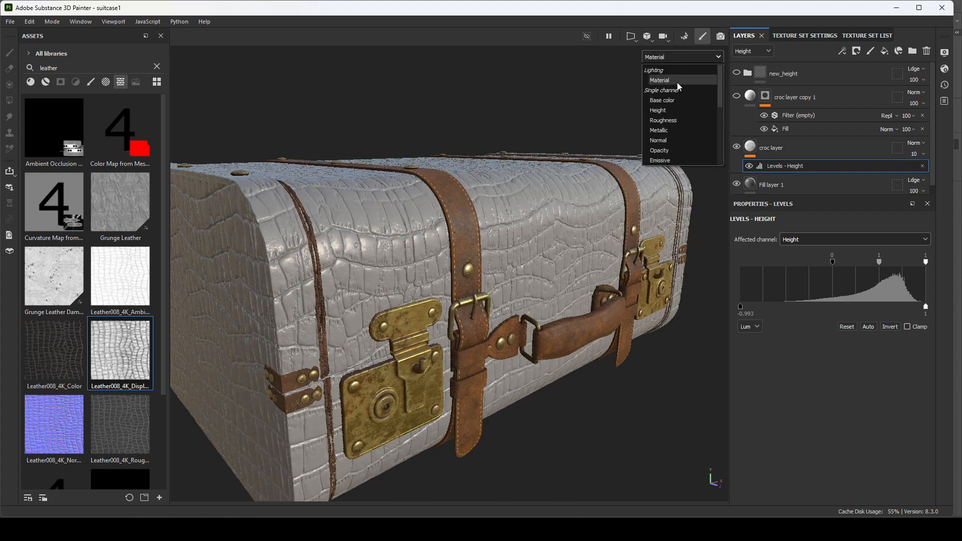
pyautogui.click(663, 110)
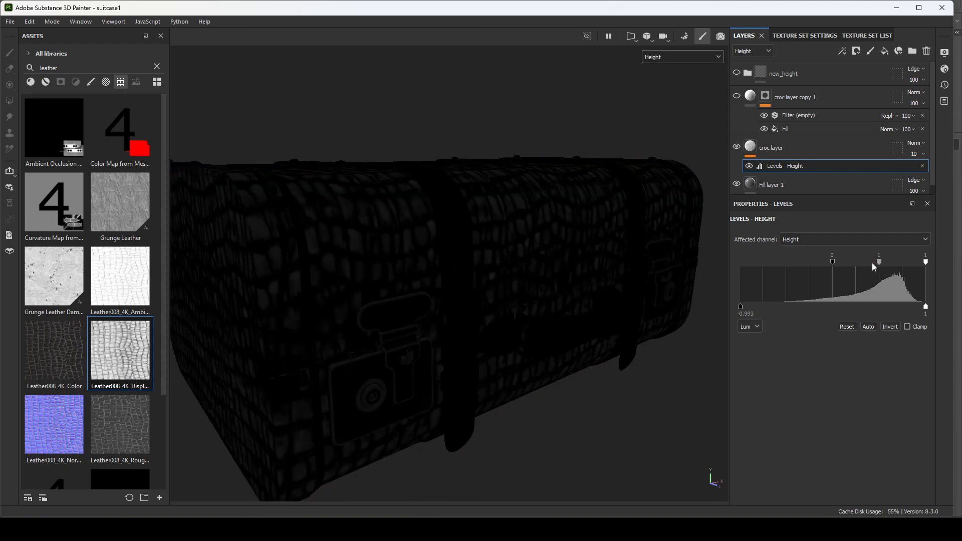
pyautogui.click(749, 167)
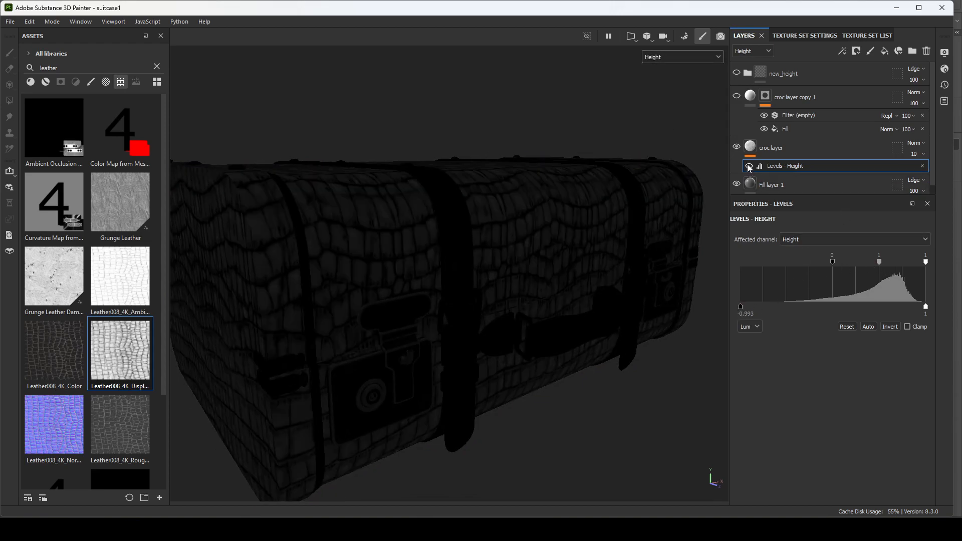
pyautogui.click(749, 167)
pyautogui.click(748, 167)
pyautogui.click(749, 167)
pyautogui.click(749, 167)
pyautogui.click(748, 167)
pyautogui.click(749, 167)
pyautogui.click(749, 167)
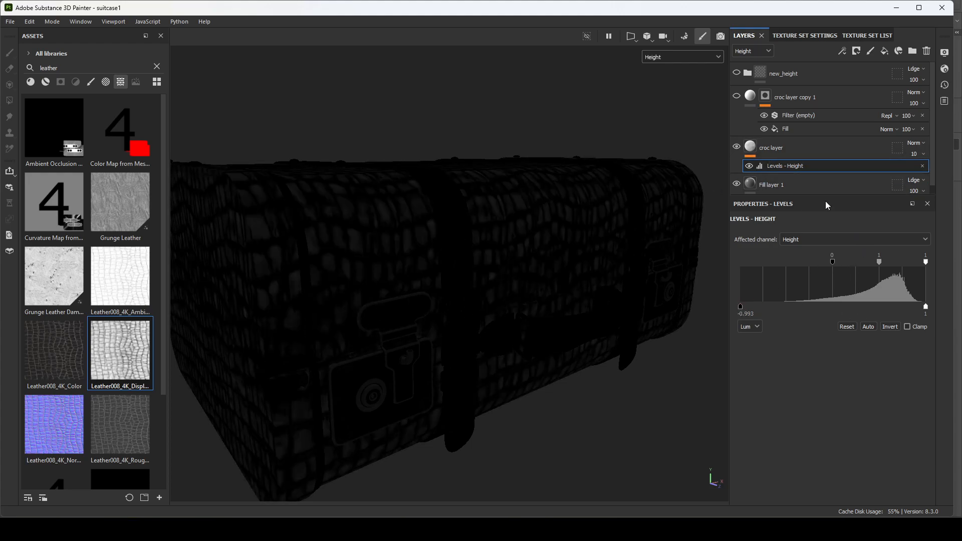
# Set the croc layer's Height opacity to 100 and compare the height with the Levels effect off and on
pyautogui.click(917, 155)
pyautogui.moveTo(909, 175); pyautogui.dragTo(952, 173)
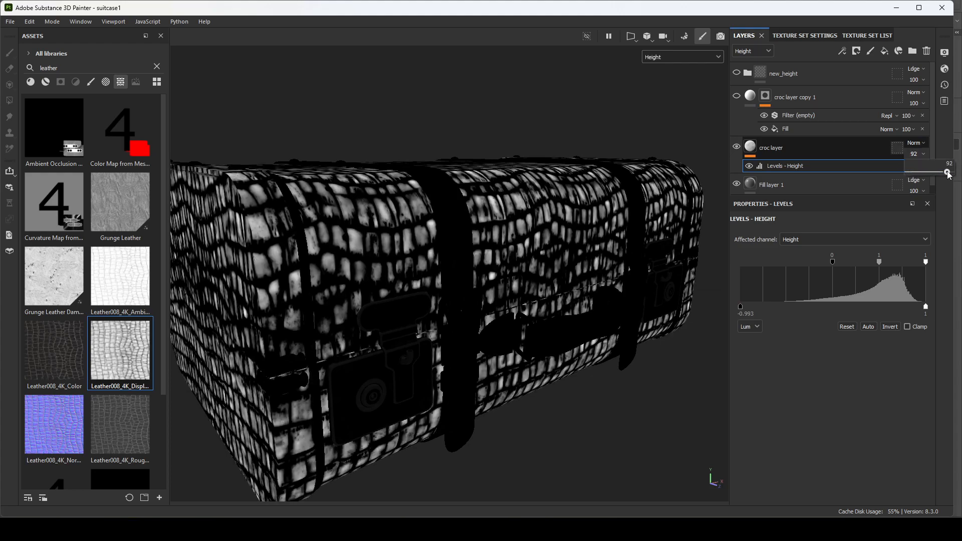
pyautogui.click(750, 166)
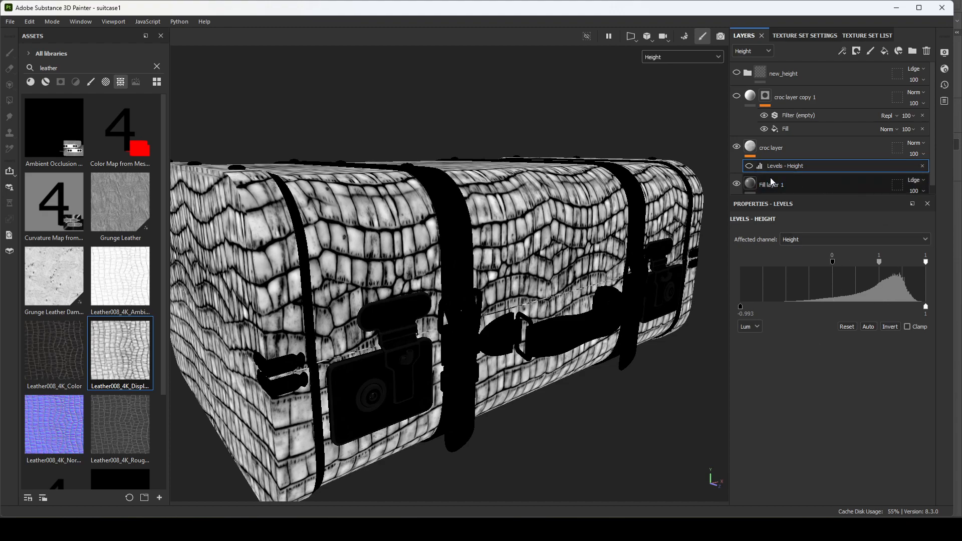
pyautogui.click(749, 166)
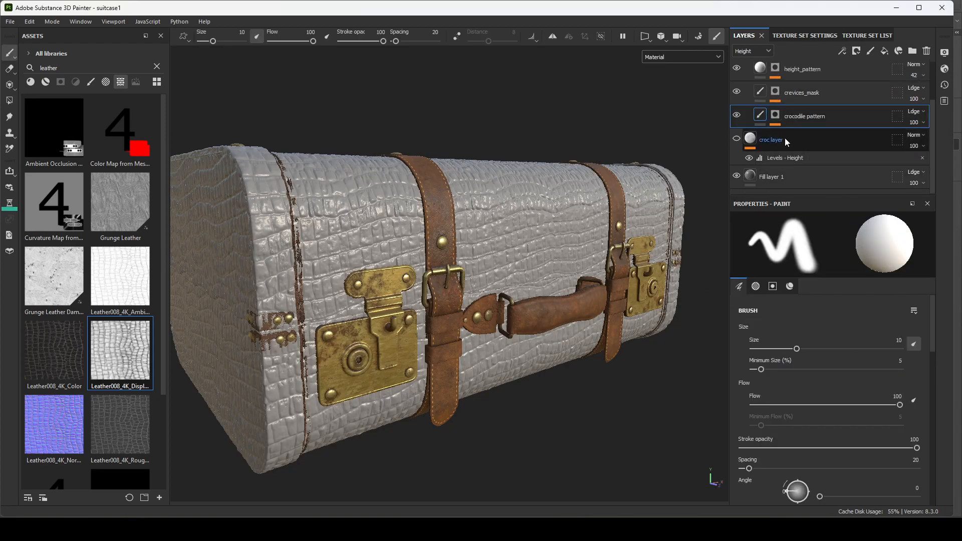
# Display the crocodile pattern layer's mask on the model and save the project
pyautogui.scroll(1, 785, 137)
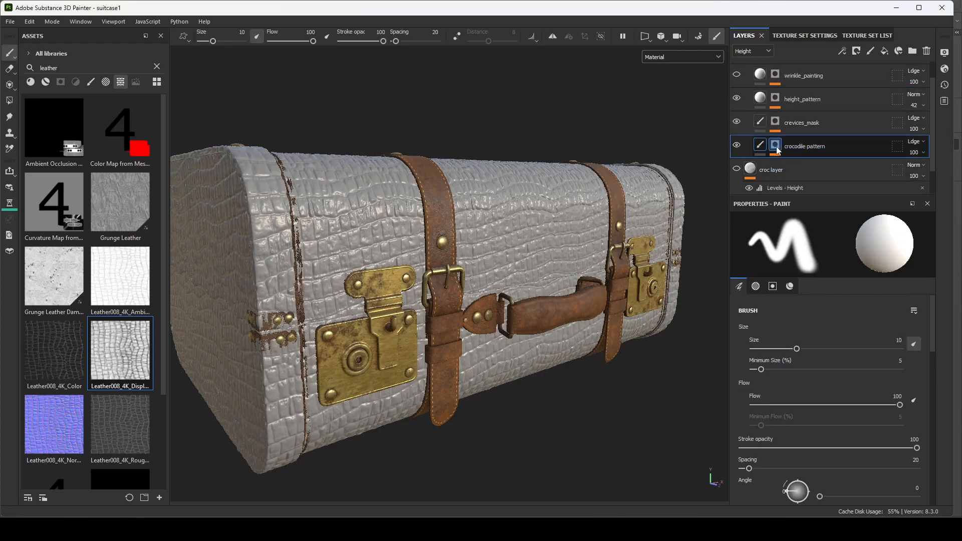
pyautogui.keyDown('alt'); pyautogui.click(775, 145); pyautogui.keyUp('alt')
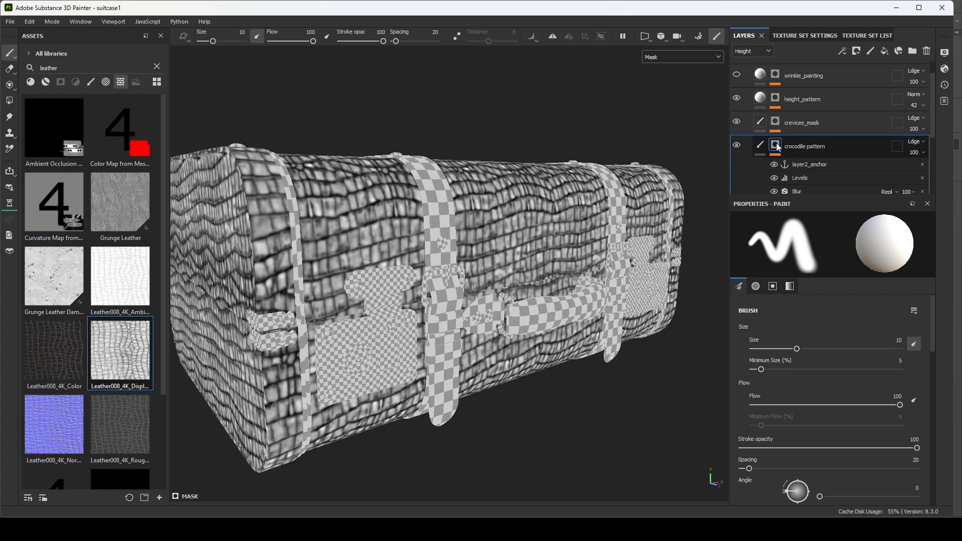
pyautogui.hotkey('ctrl', 's')
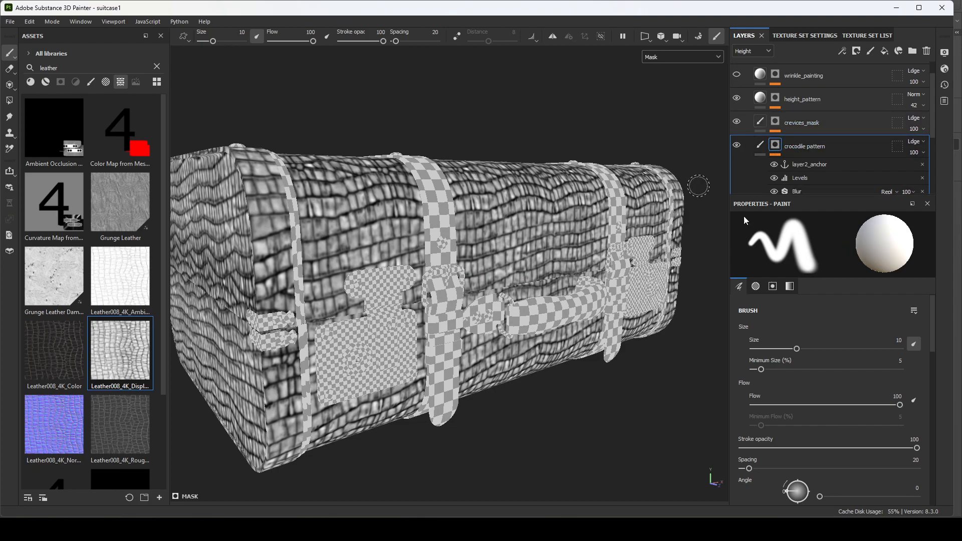
# Isolate the fill in the crocodile pattern mask by hiding the anchors, Levels and Blur above it, and re-enable only the Blur
pyautogui.scroll(-2, 811, 158)
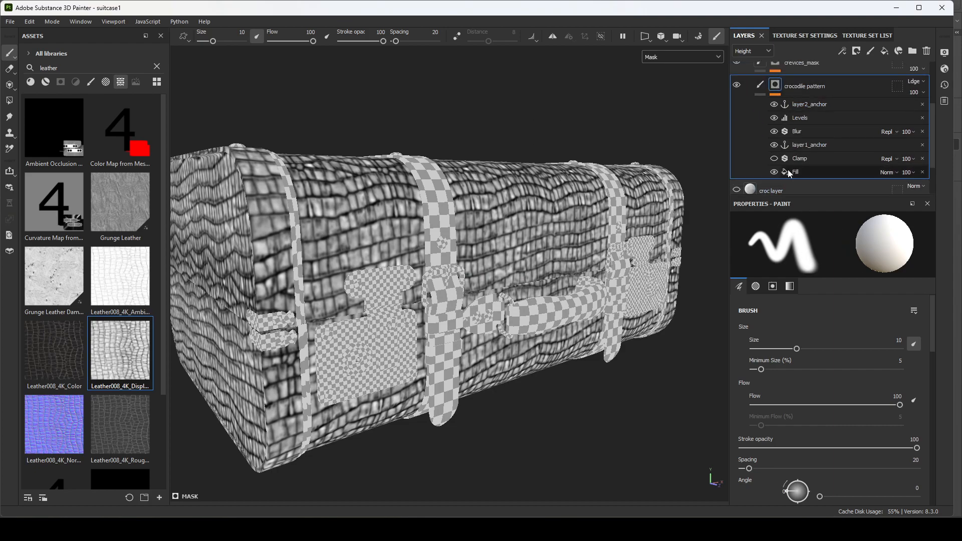
pyautogui.click(805, 173)
pyautogui.moveTo(774, 104); pyautogui.dragTo(774, 145)
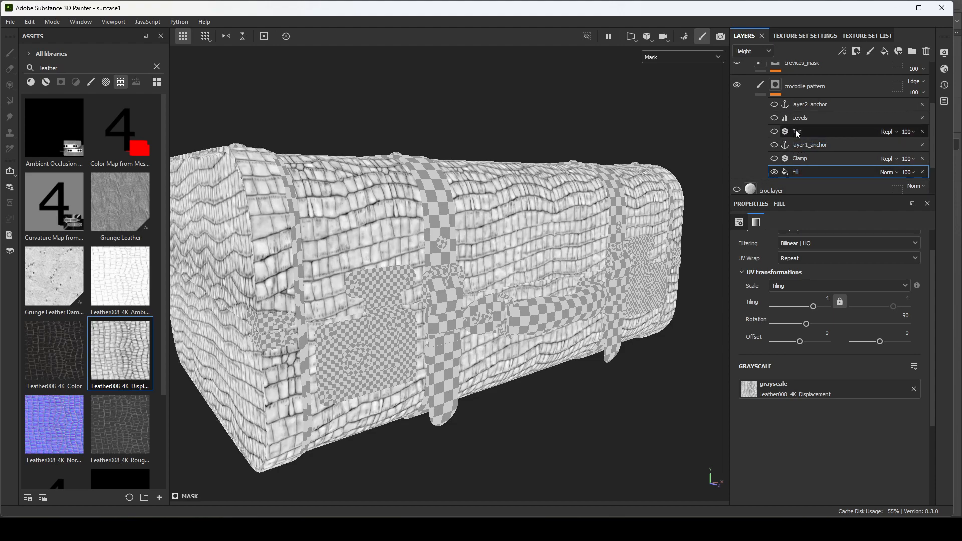
pyautogui.click(807, 144)
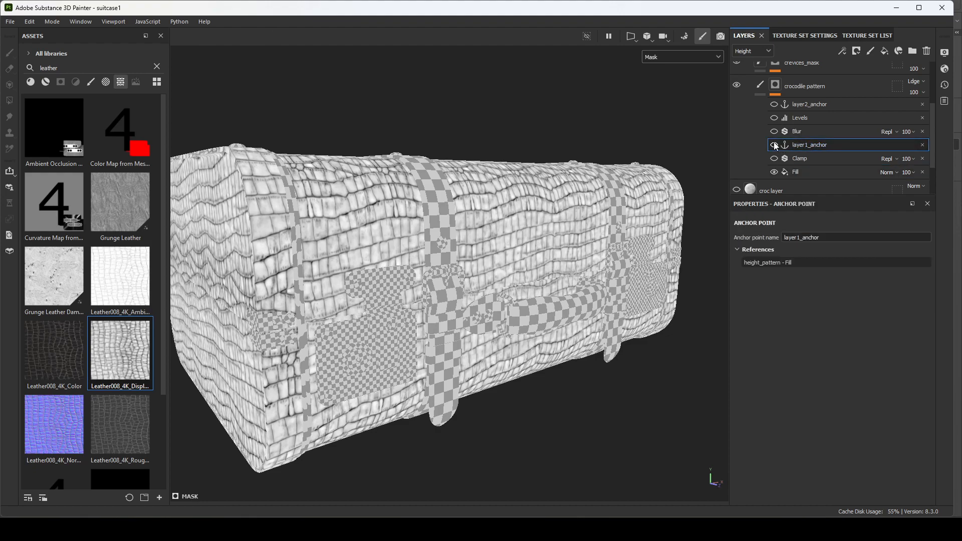
pyautogui.click(774, 134)
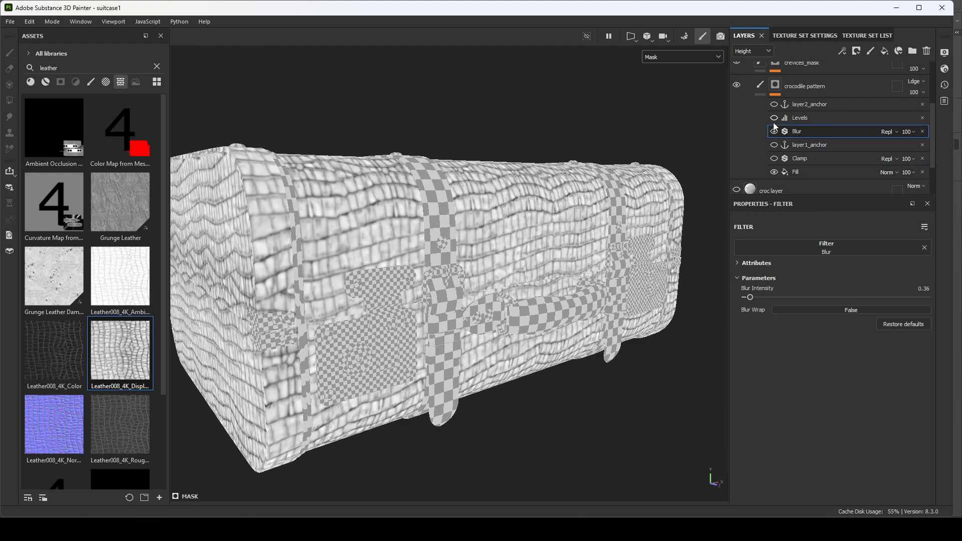
# Re-enable the Levels effect and both anchors in the crocodile pattern mask, and open the settings of its displacement fill
pyautogui.click(774, 117)
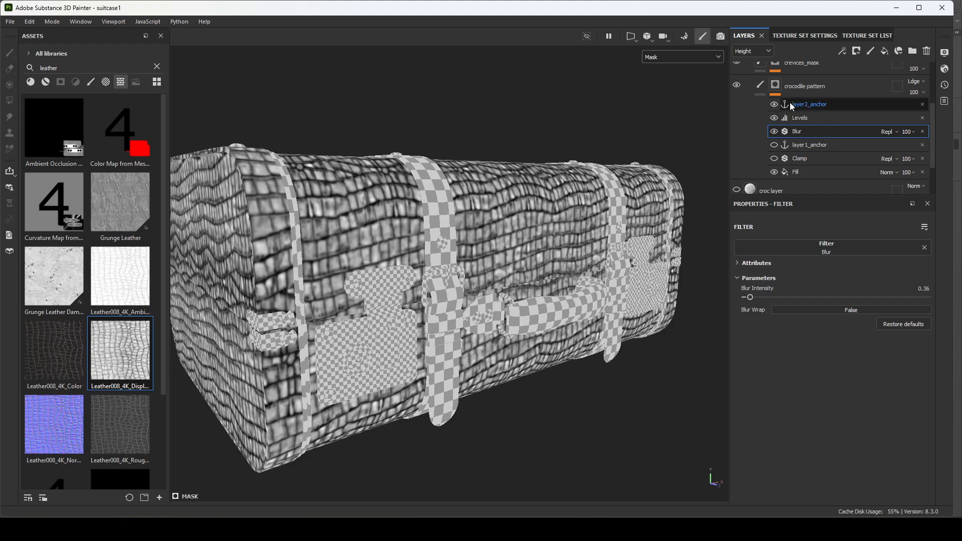
pyautogui.click(795, 173)
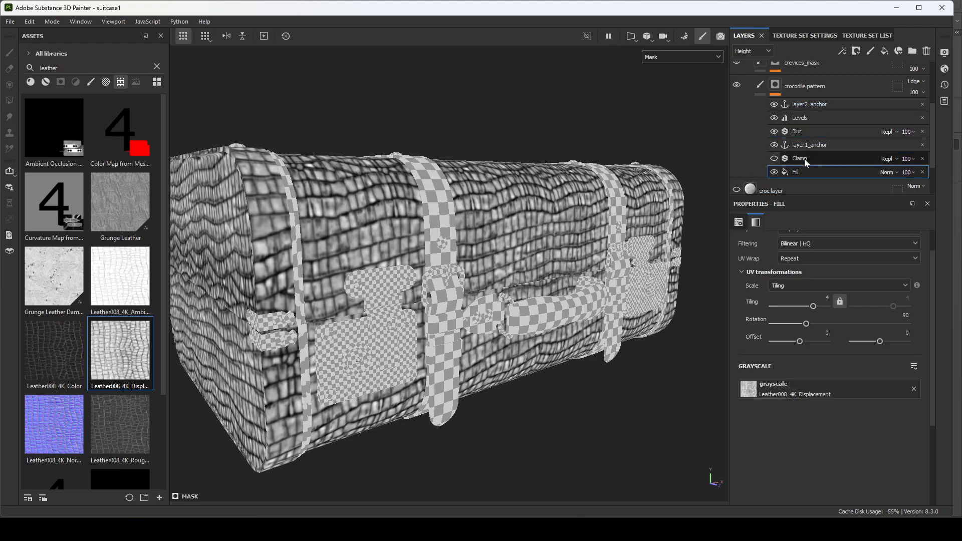
pyautogui.scroll(3, 817, 125)
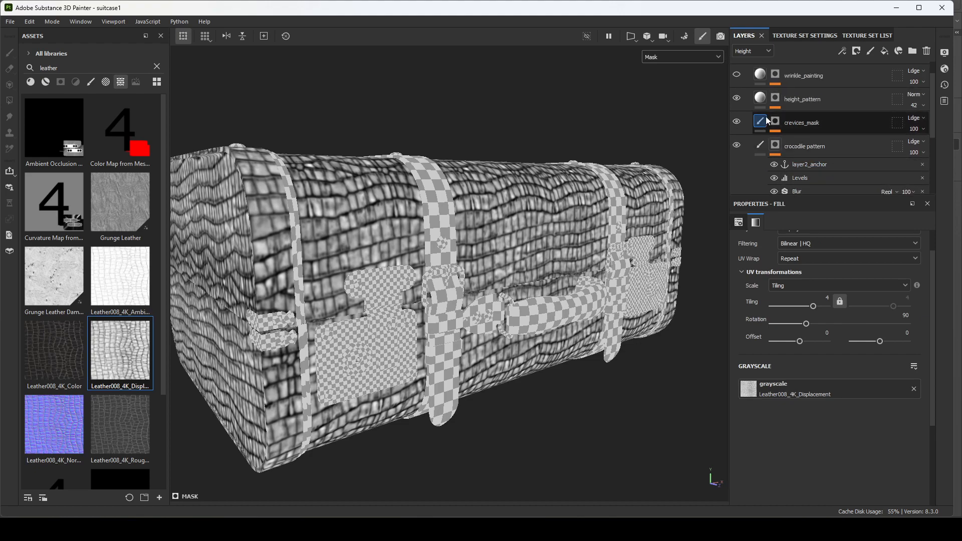
# Display the crevices_mask layer's mask and compare it with its Blur and Levels effects off and on
pyautogui.click(775, 98)
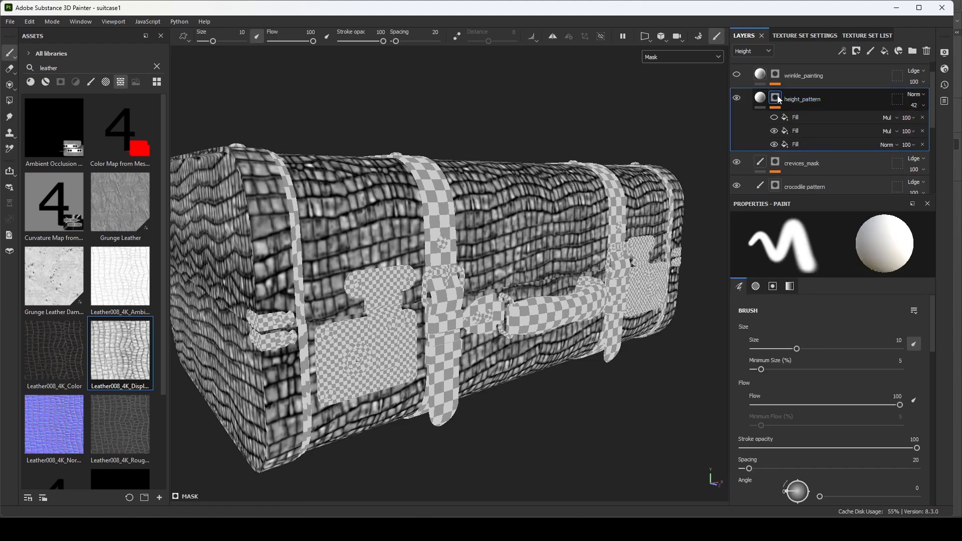
pyautogui.click(776, 164)
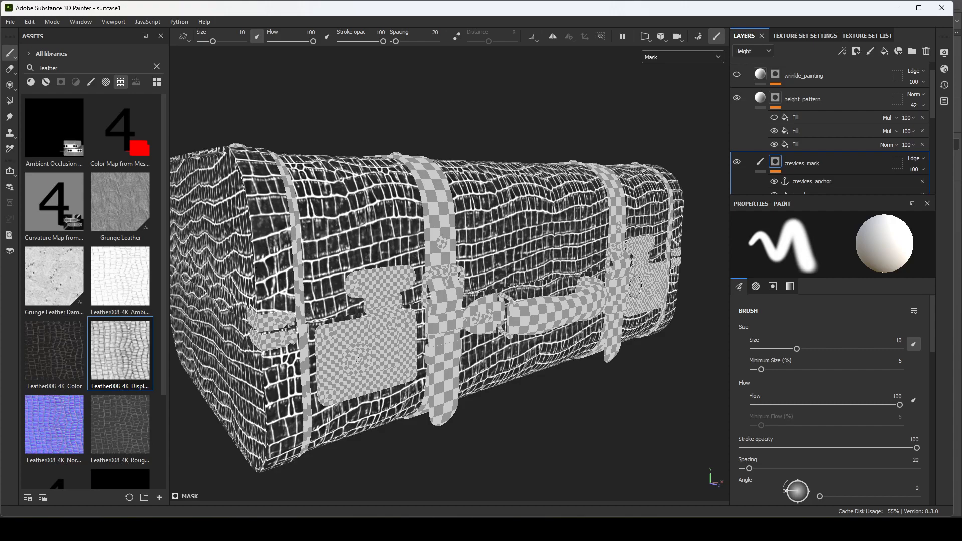
pyautogui.scroll(-3, 865, 181)
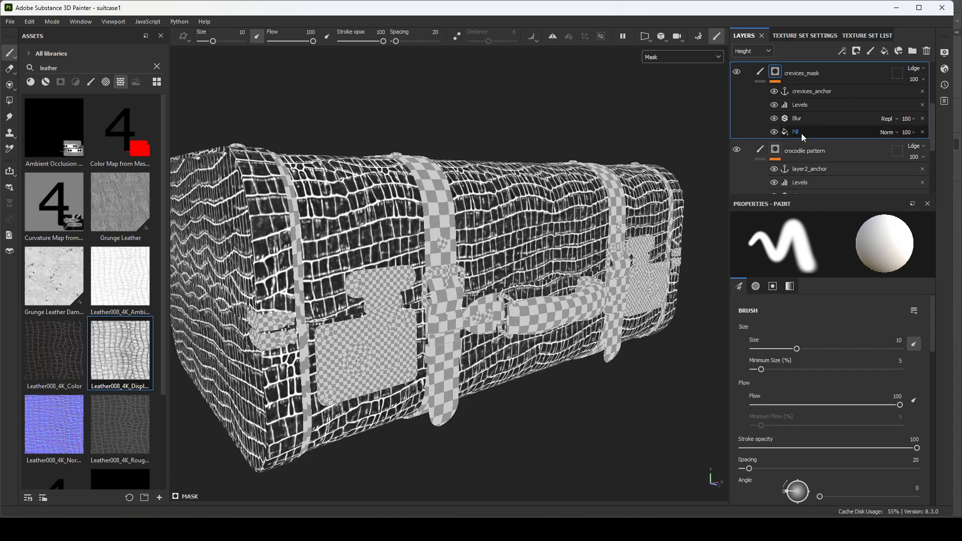
pyautogui.click(774, 118)
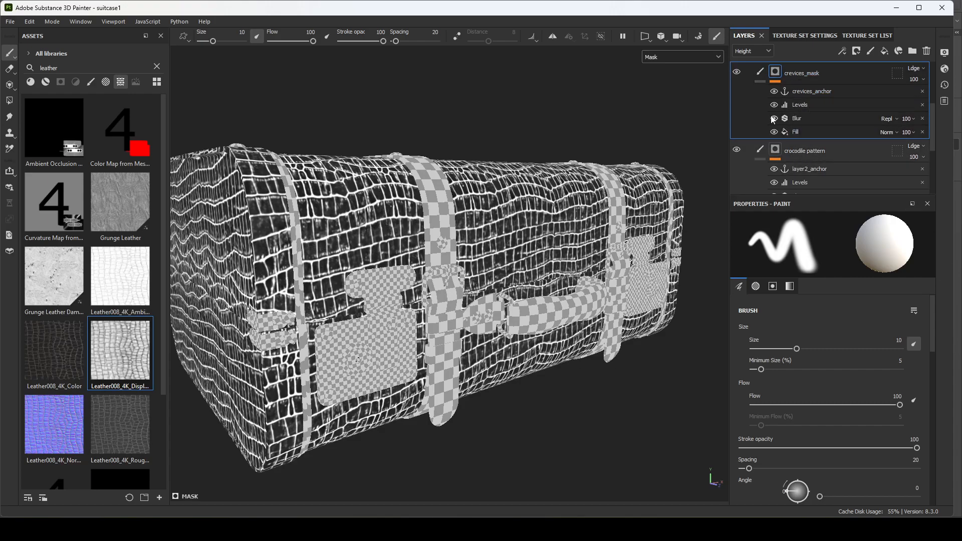
pyautogui.click(774, 104)
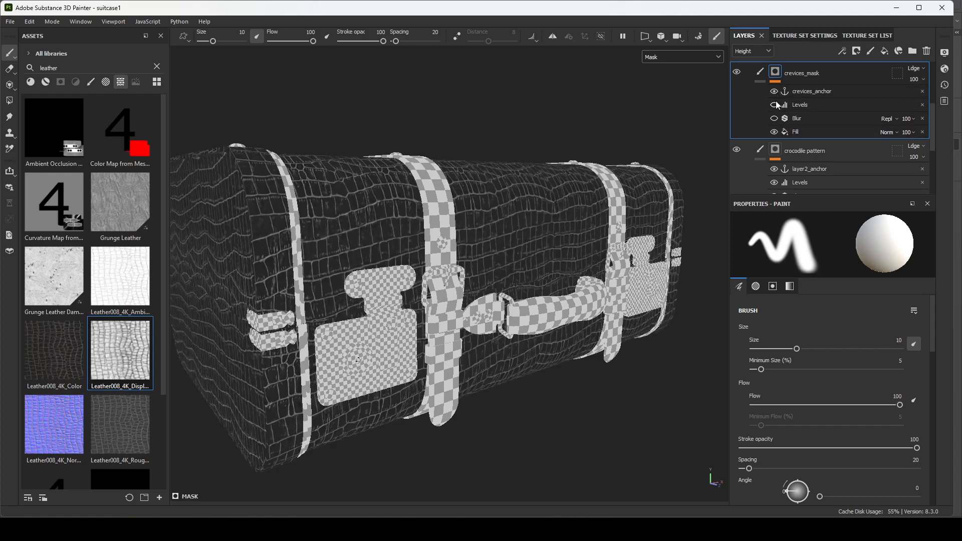
pyautogui.click(773, 119)
pyautogui.click(774, 105)
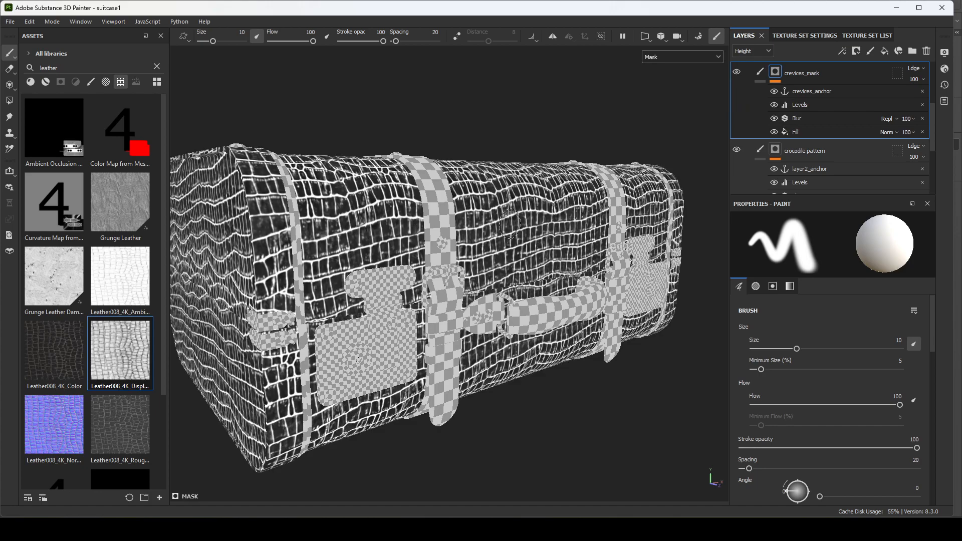
# Review the crevices mask's Blur, and set its Levels input midtone to 1.469 and white point to 0.289
pyautogui.scroll(1, 804, 147)
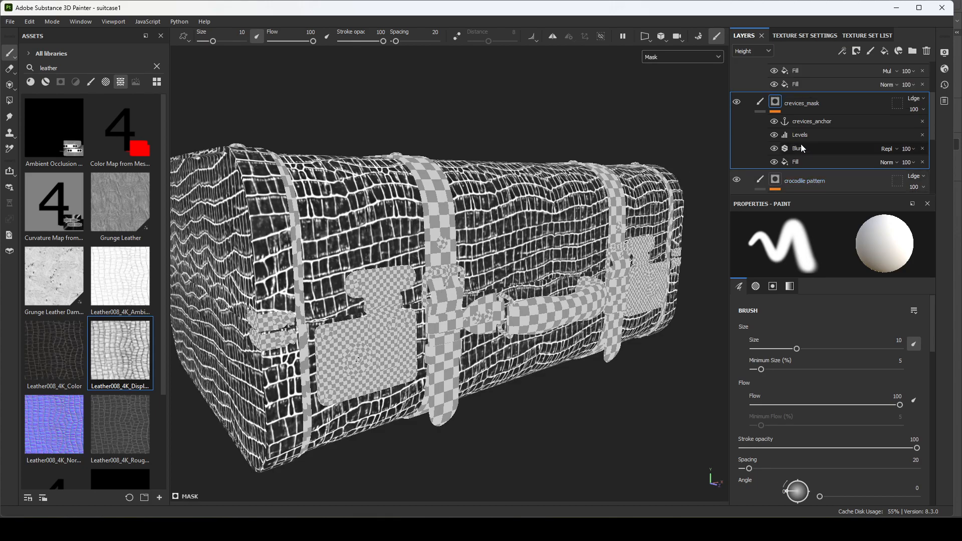
pyautogui.click(804, 148)
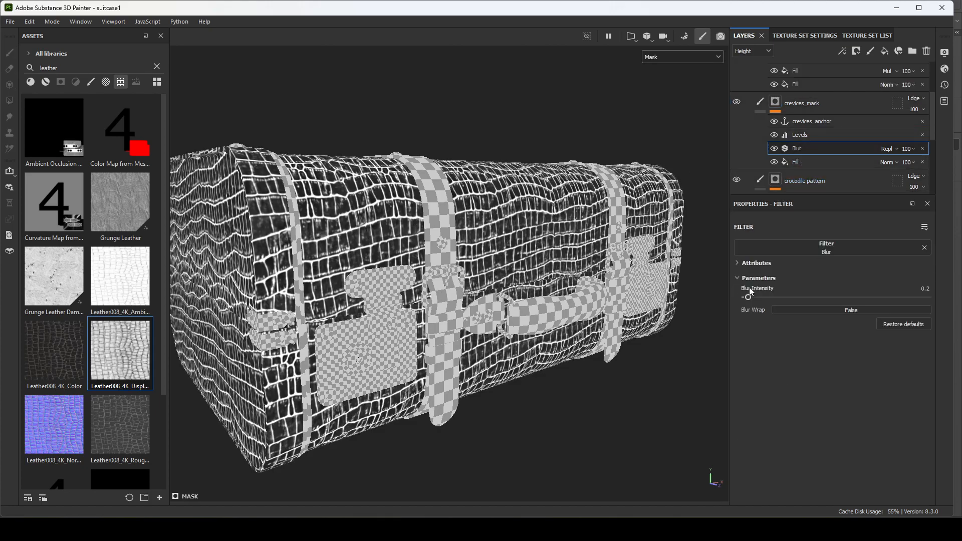
pyautogui.moveTo(748, 298); pyautogui.dragTo(749, 300)
pyautogui.click(816, 135)
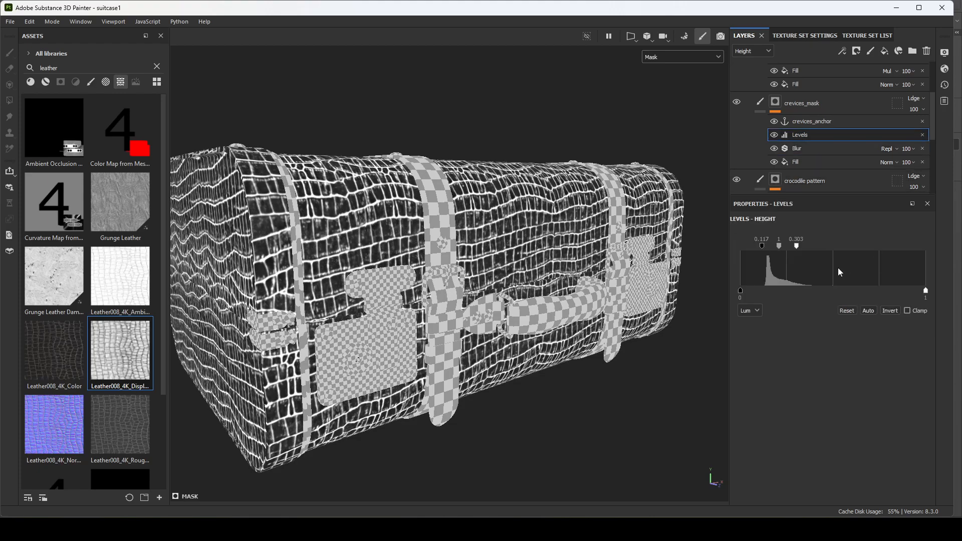
pyautogui.moveTo(796, 247); pyautogui.dragTo(778, 247)
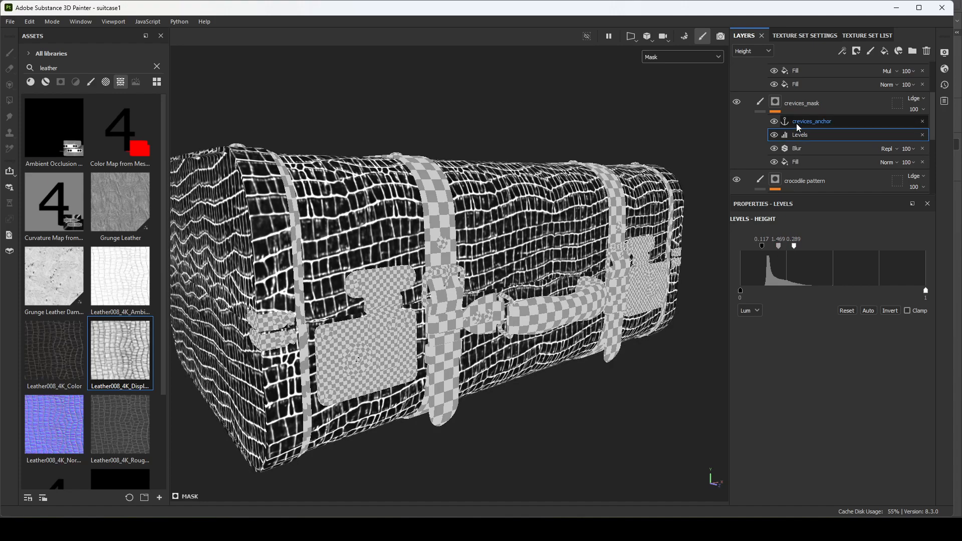
# Display the height_pattern layer's mask, hide its middle fill and check the bottom fill off and on
pyautogui.scroll(3, 758, 129)
pyautogui.click(776, 121)
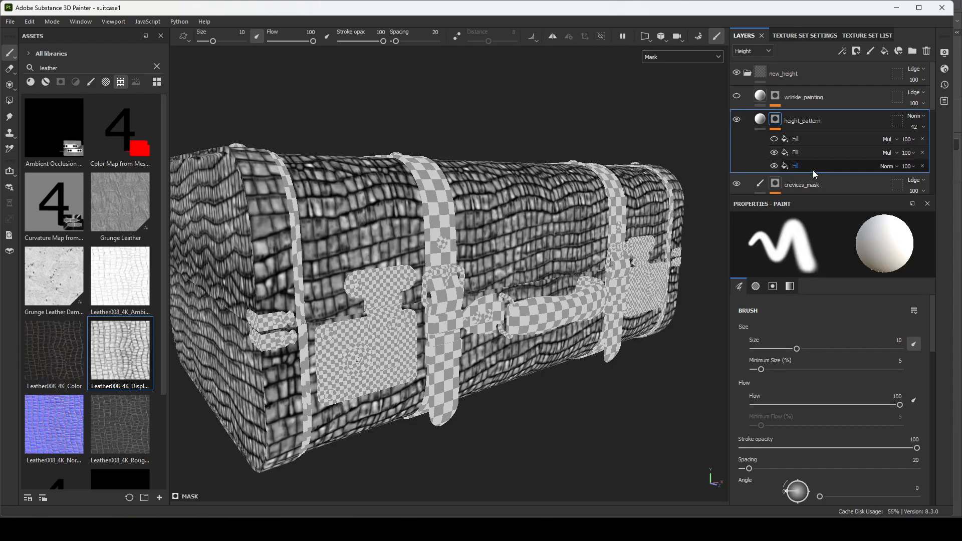
pyautogui.click(773, 152)
pyautogui.click(776, 166)
pyautogui.click(776, 166)
# Display the crocodile pattern mask, compare it with layer2_anchor, Levels and Blur hidden and shown, and inspect layer1_anchor's references
pyautogui.scroll(-5, 812, 163)
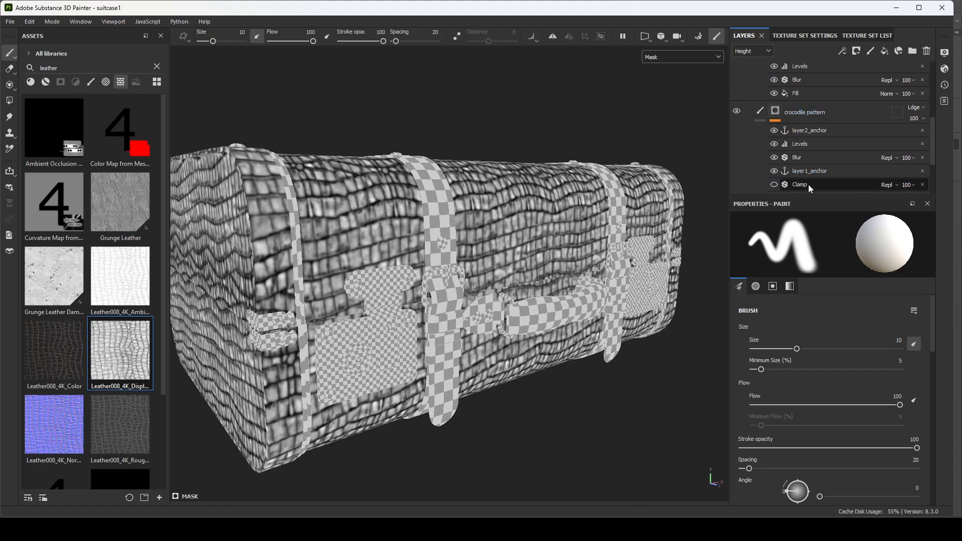
pyautogui.scroll(-2, 826, 169)
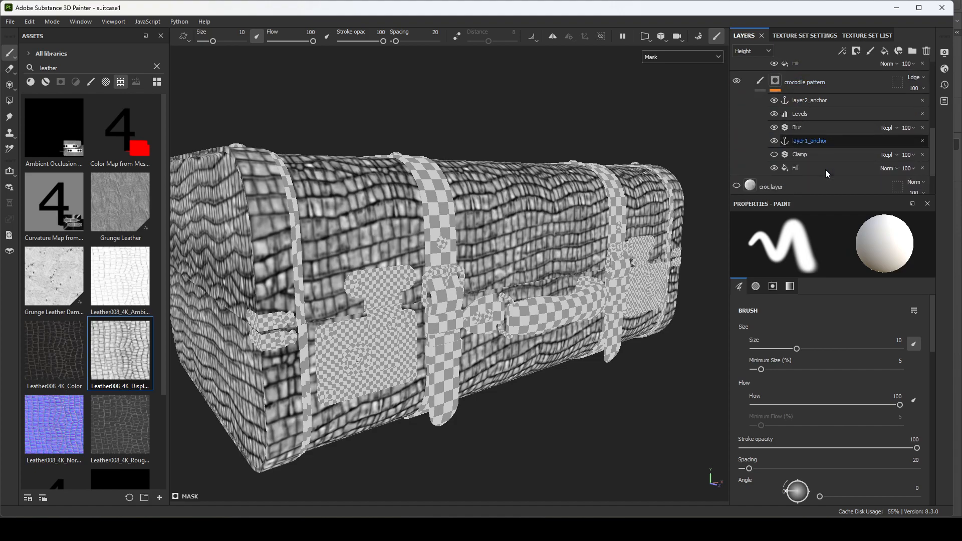
pyautogui.click(779, 83)
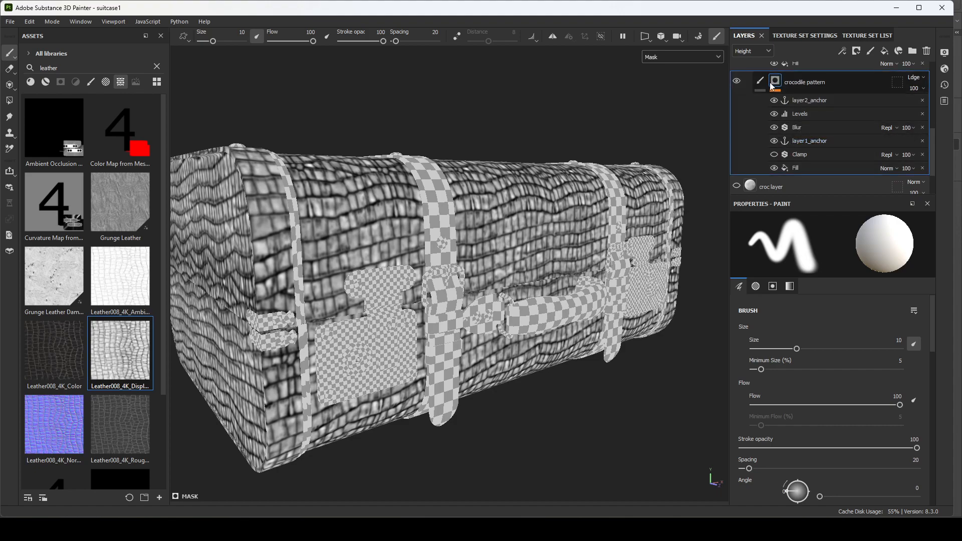
pyautogui.click(775, 102)
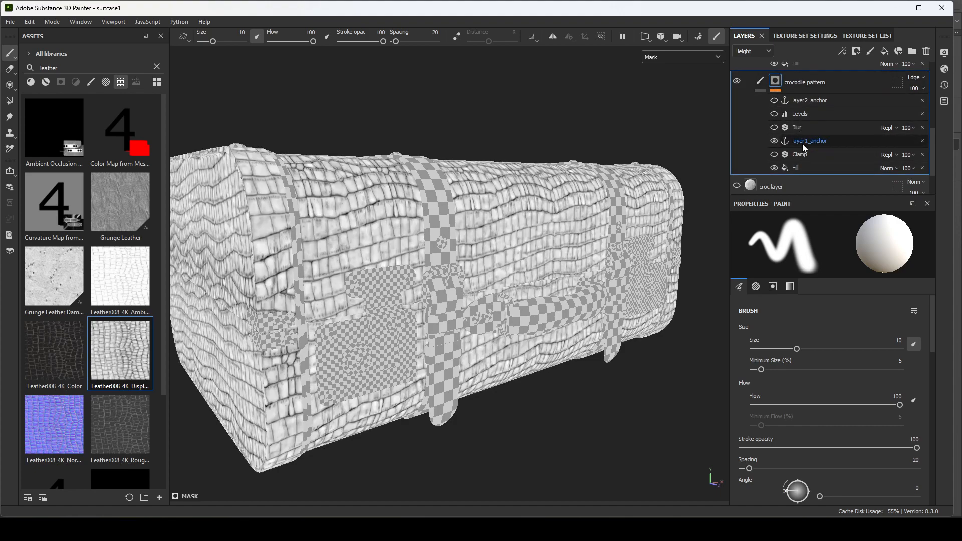
pyautogui.click(798, 139)
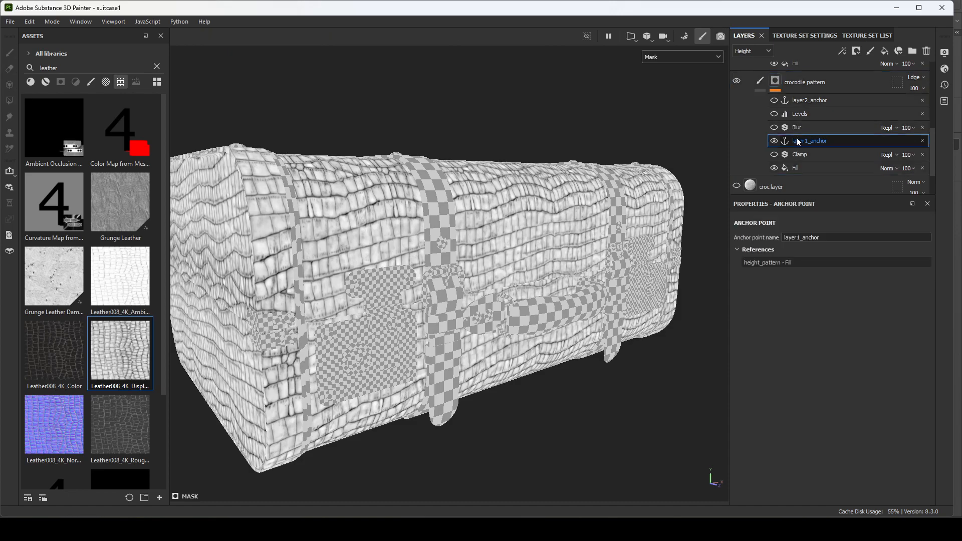
pyautogui.click(774, 101)
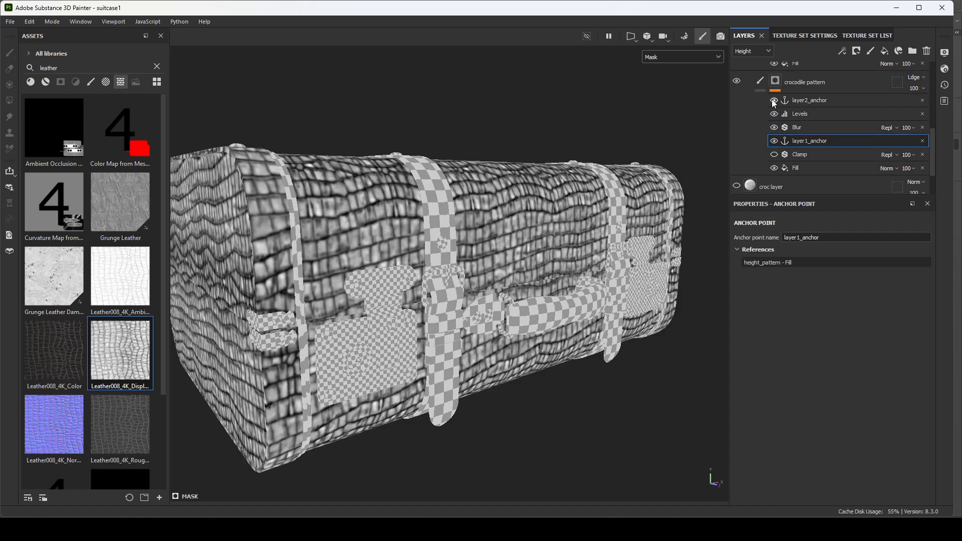
# Rename the layer2_anchor in the crocodile pattern mask as blur_anchor
pyautogui.doubleClick(819, 101)
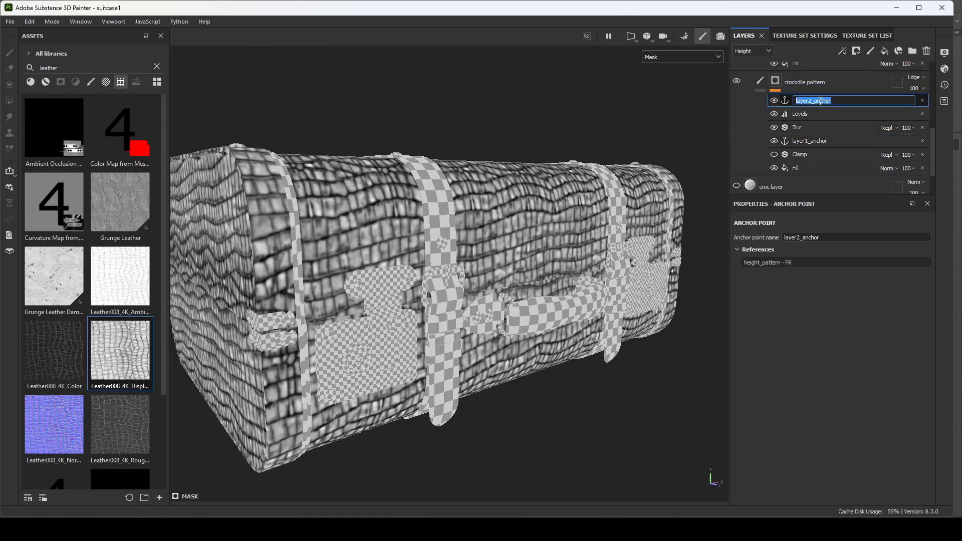
pyautogui.click(809, 102)
pyautogui.press('BackSpace')
pyautogui.press('BackSpace')
pyautogui.press('BackSpace')
pyautogui.press('BackSpace')
pyautogui.press('BackSpace')
pyautogui.write('blur')
pyautogui.press('Return')
# Rename the layer1_anchor in the crocodile pattern mask as normal_anchor
pyautogui.click(803, 142)
pyautogui.doubleClick(803, 143)
pyautogui.moveTo(813, 141); pyautogui.dragTo(780, 143)
pyautogui.write('normal')
pyautogui.press('Return')
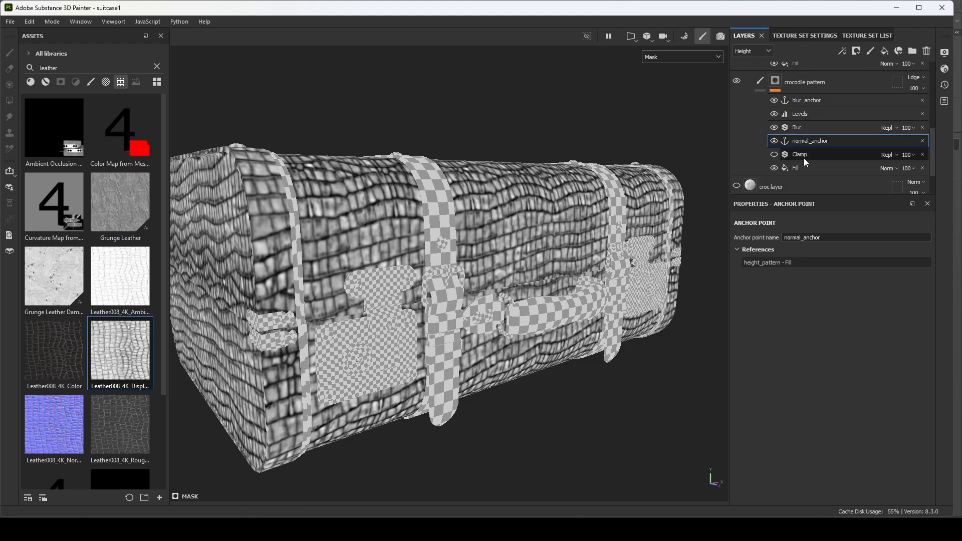
# Switch the model to material view, re-enable the middle fill in the height_pattern mask and open its settings
pyautogui.scroll(-5, 808, 107)
pyautogui.scroll(2, 797, 130)
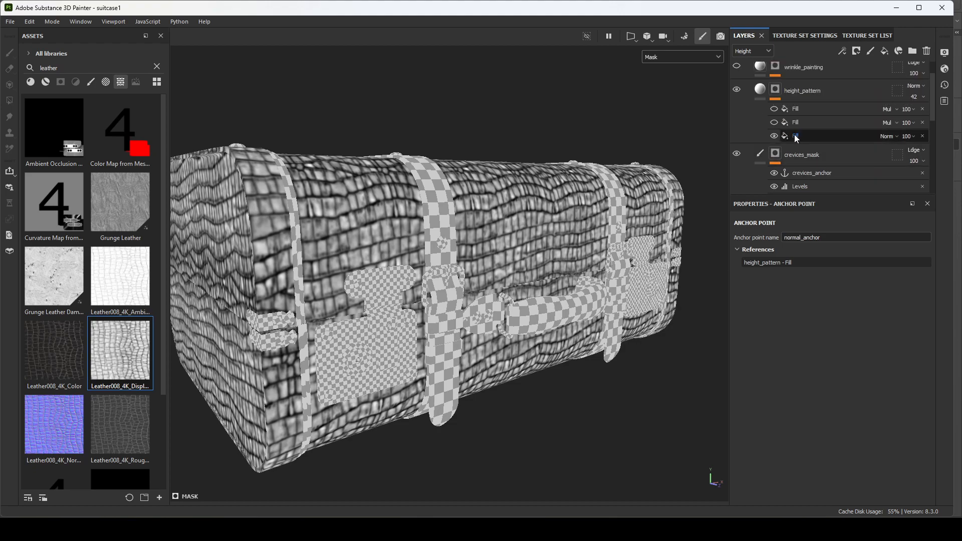
pyautogui.click(802, 92)
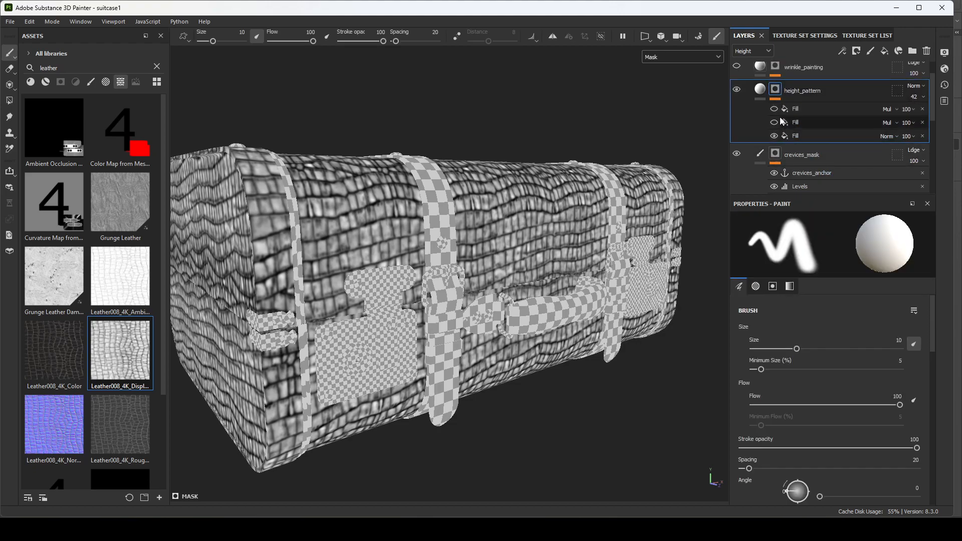
pyautogui.press('m')
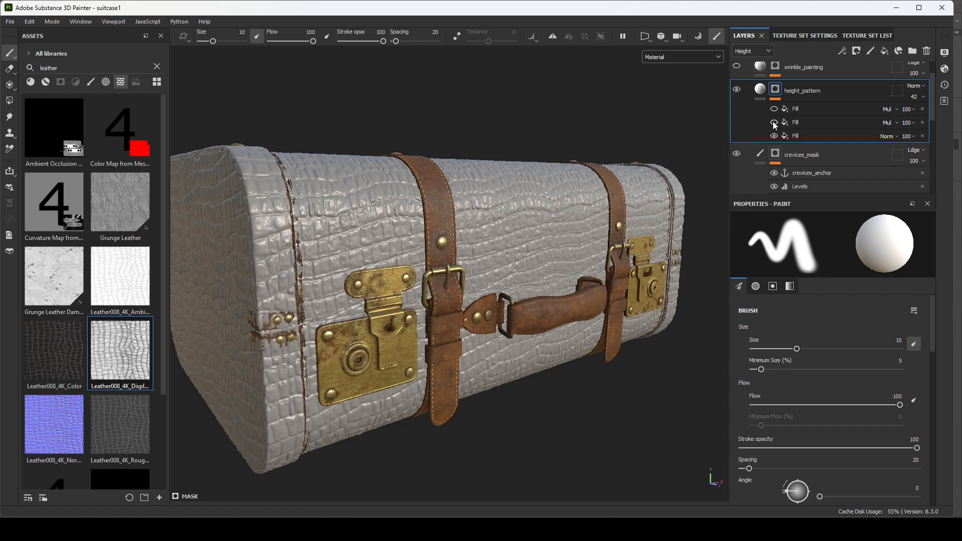
pyautogui.click(830, 125)
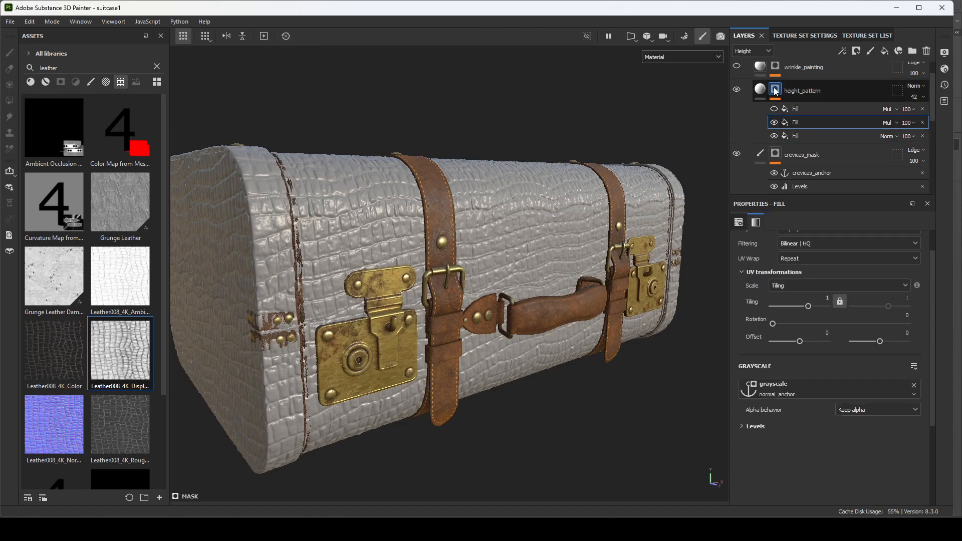
# Display the height_pattern mask on the model and compare it with the middle fill off and on
pyautogui.keyDown('alt'); pyautogui.click(775, 90); pyautogui.keyUp('alt')
pyautogui.click(772, 122)
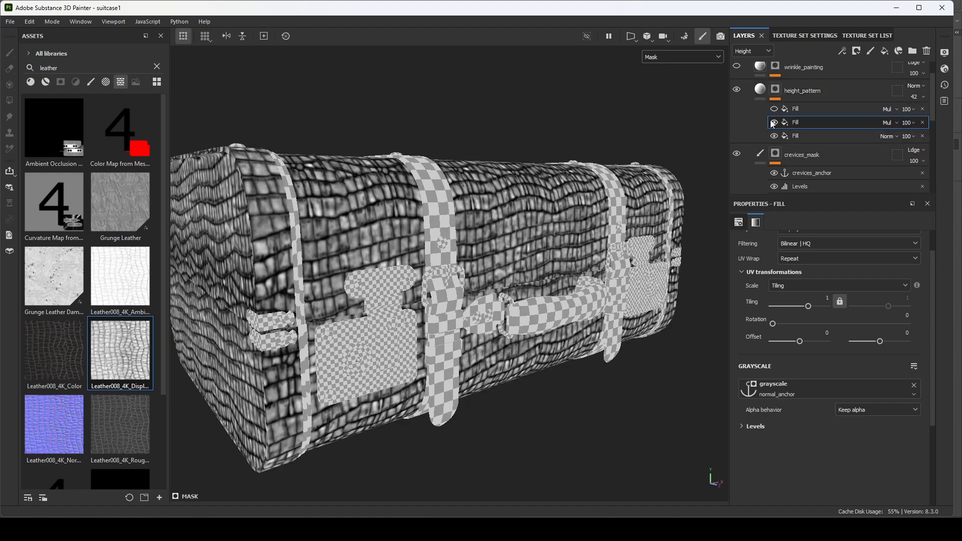
pyautogui.click(775, 122)
# Try the Normal blend mode on the height_pattern mask's middle fill, and restore Multiply
pyautogui.click(888, 122)
pyautogui.click(897, 132)
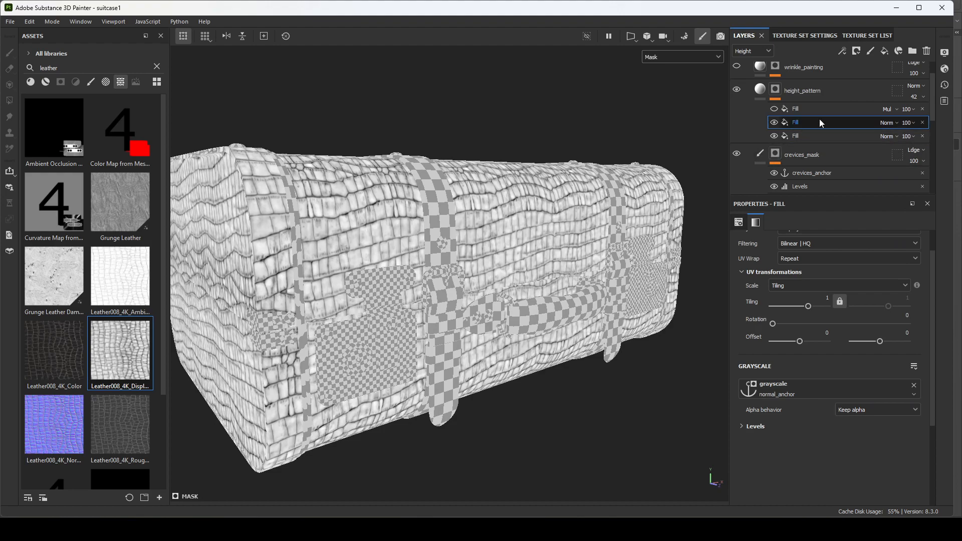
pyautogui.click(895, 123)
pyautogui.click(899, 132)
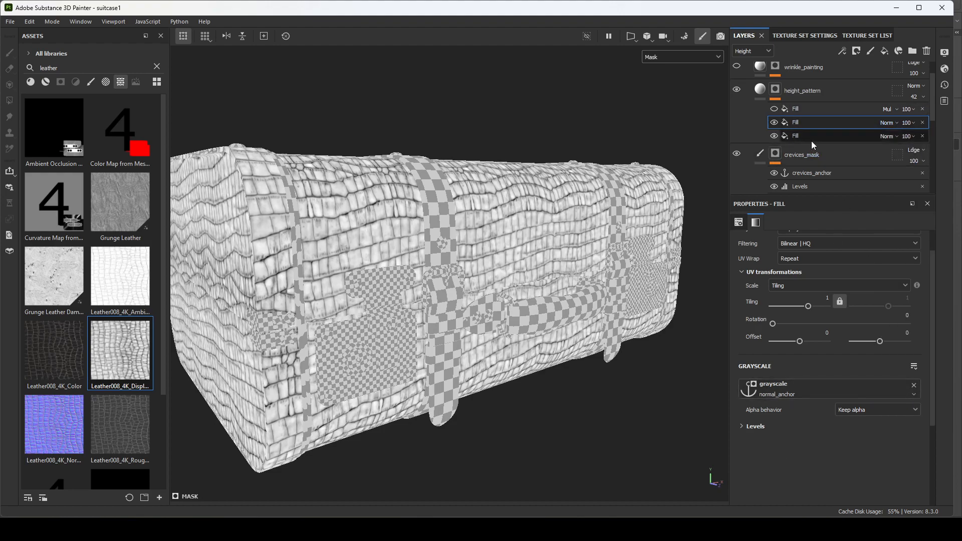
pyautogui.click(891, 123)
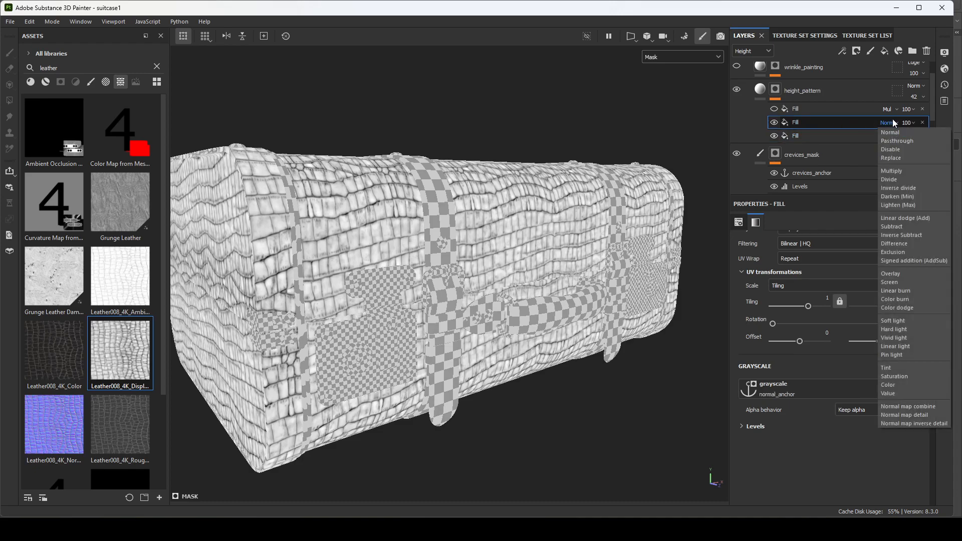
pyautogui.click(912, 171)
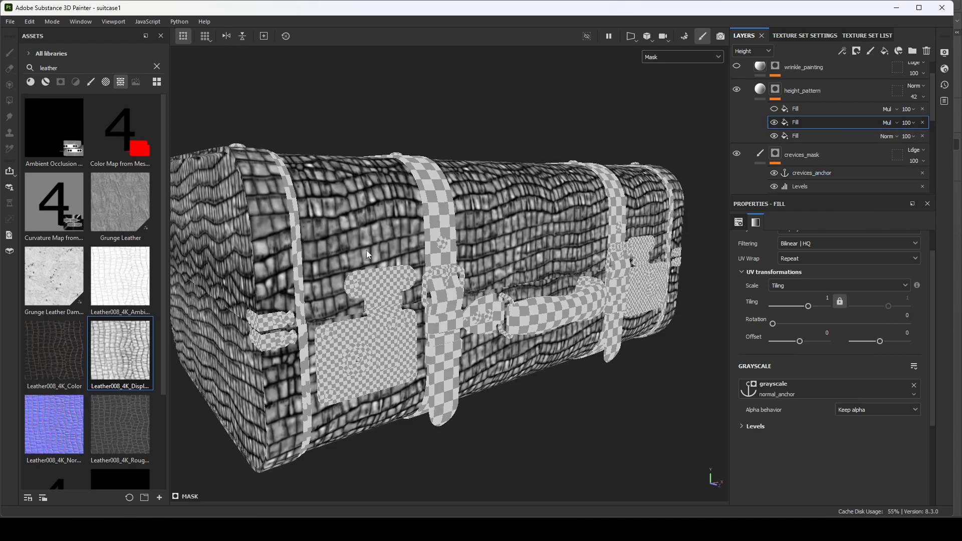
# Check the height_pattern mask with the normal_anchor fill off and on, and return the model to material view
pyautogui.click(775, 123)
pyautogui.click(774, 123)
pyautogui.press('m')
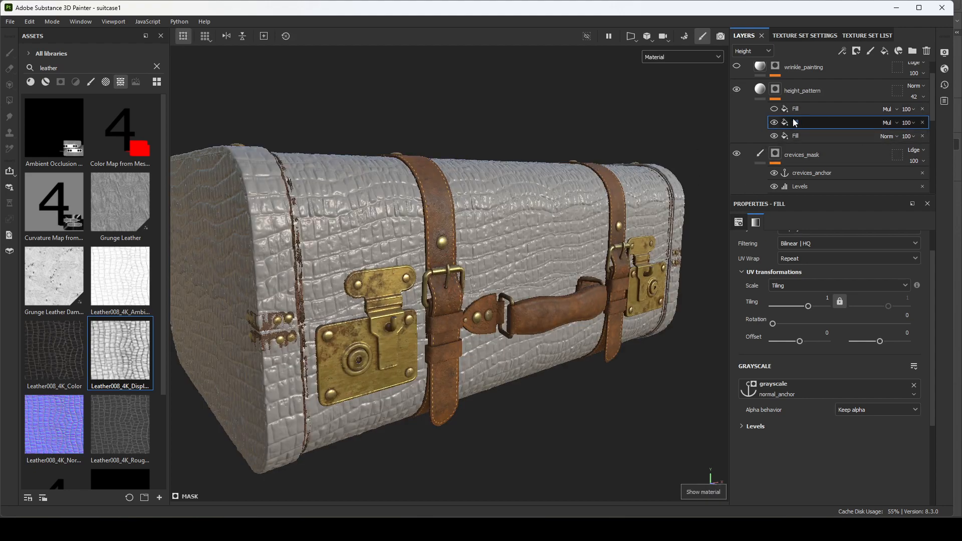
# Enable the height_pattern mask's top fill, which uses crevices_anchor, hide the middle fill and open the top fill's settings
pyautogui.click(774, 122)
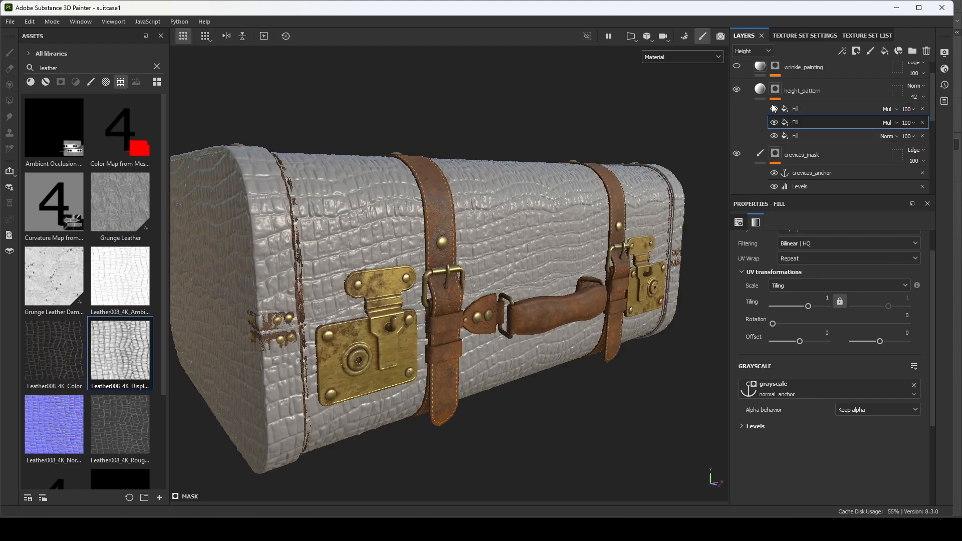
pyautogui.click(775, 109)
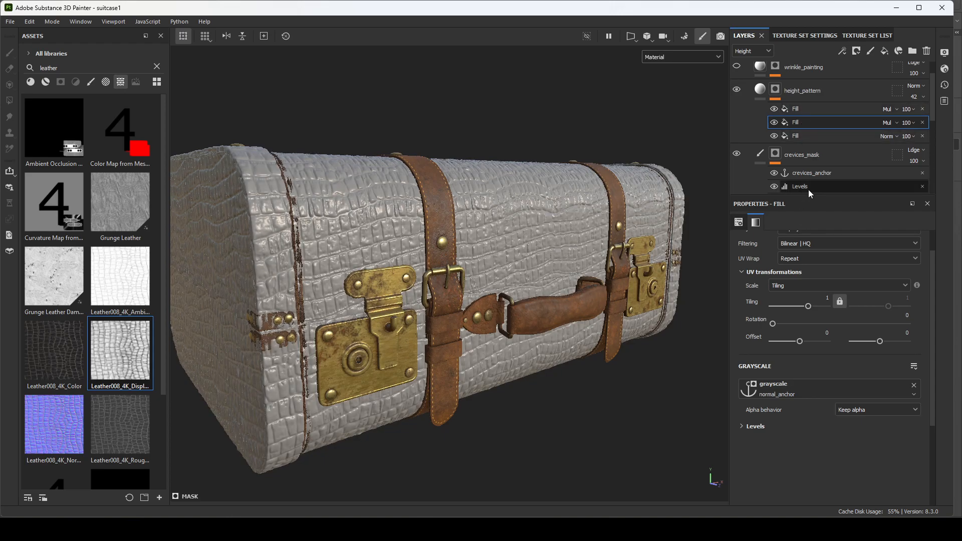
pyautogui.click(795, 108)
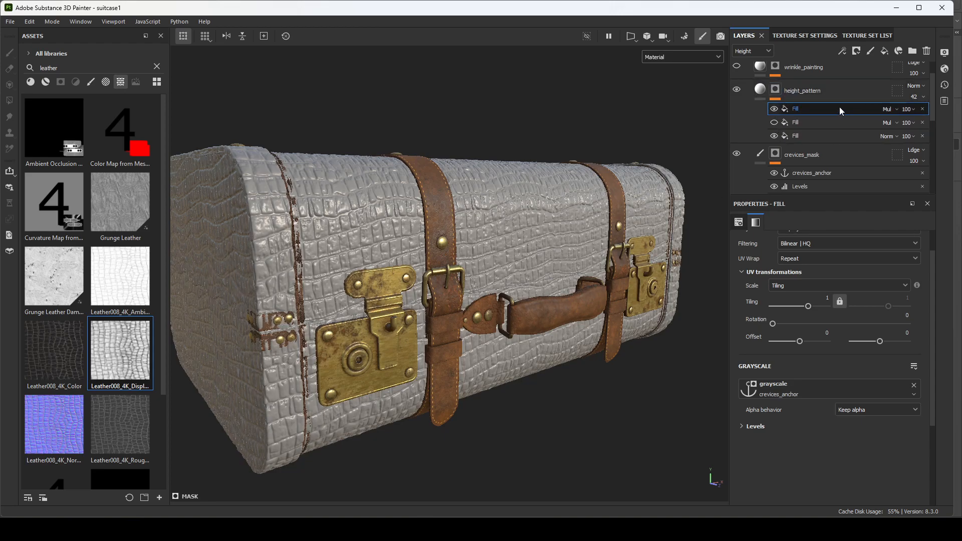
# Set the crevices_mask Levels midpoint to about 0.766 and the Blur intensity beneath it to 0.53
pyautogui.scroll(-2, 819, 179)
pyautogui.click(804, 157)
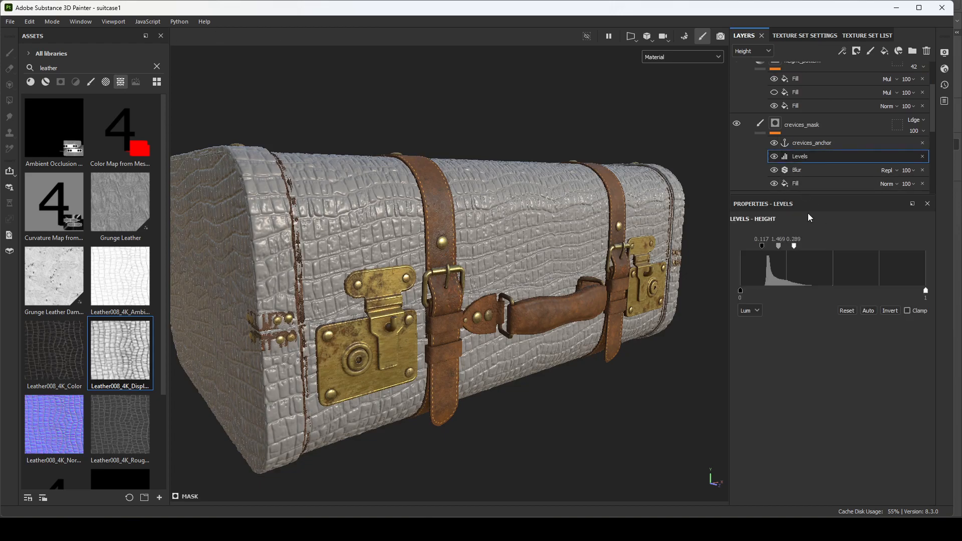
pyautogui.moveTo(785, 248); pyautogui.dragTo(775, 249)
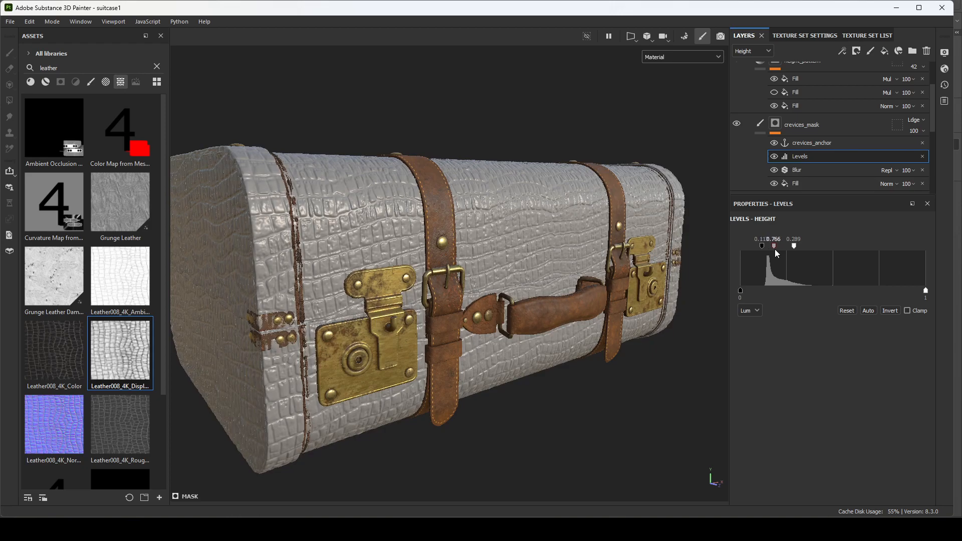
pyautogui.click(801, 169)
pyautogui.moveTo(749, 298); pyautogui.dragTo(752, 297)
# Show the height_pattern mask's middle fill, hide its top fill and inspect the leather up close
pyautogui.scroll(2, 802, 149)
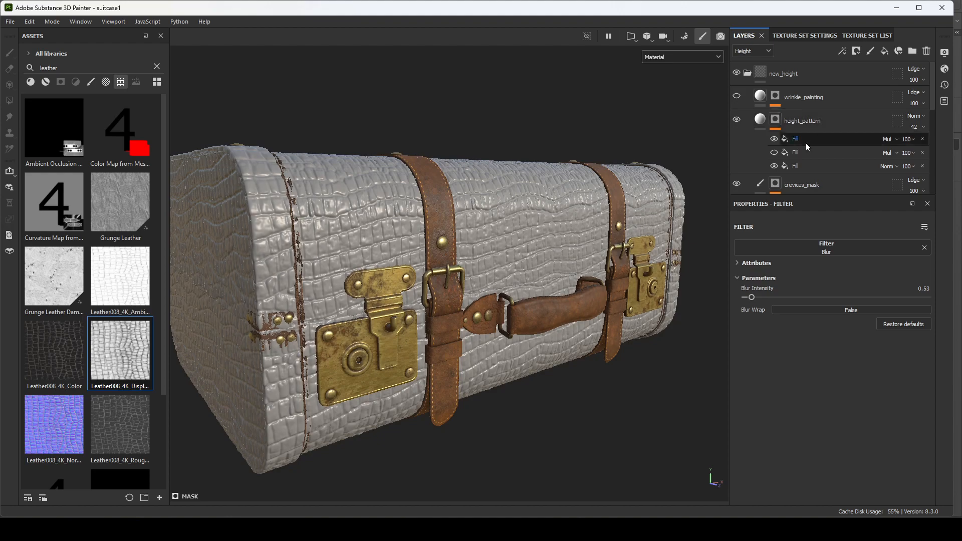
pyautogui.scroll(-3, 823, 164)
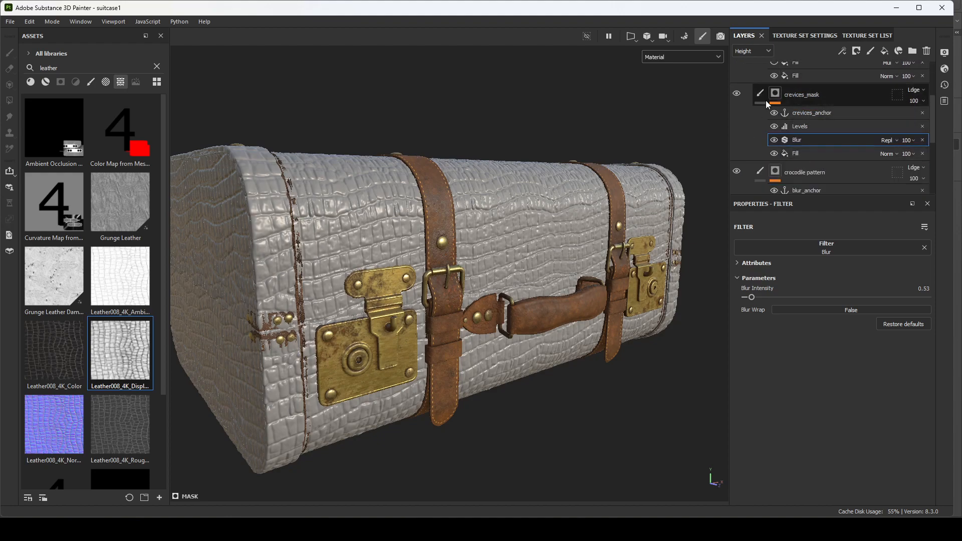
pyautogui.scroll(-3, 786, 154)
pyautogui.scroll(6, 822, 131)
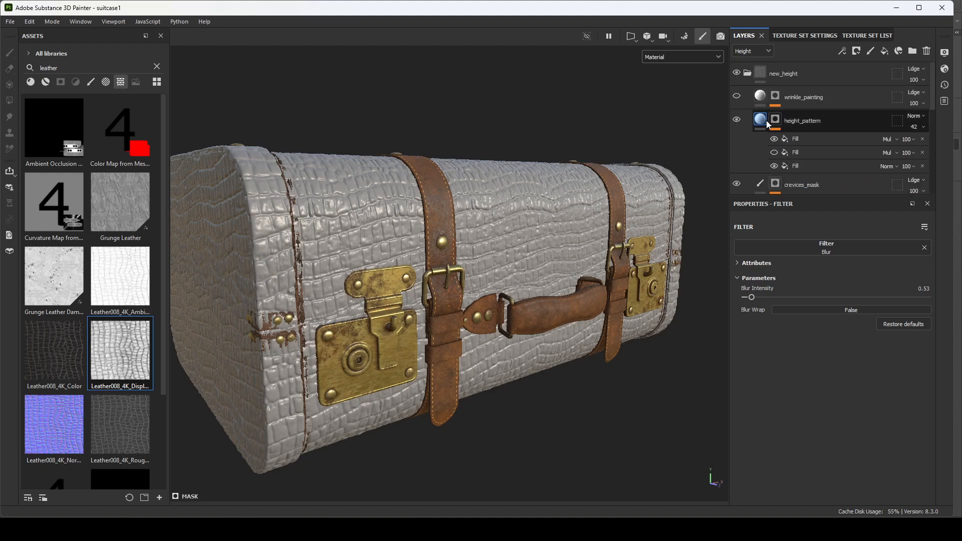
pyautogui.click(774, 152)
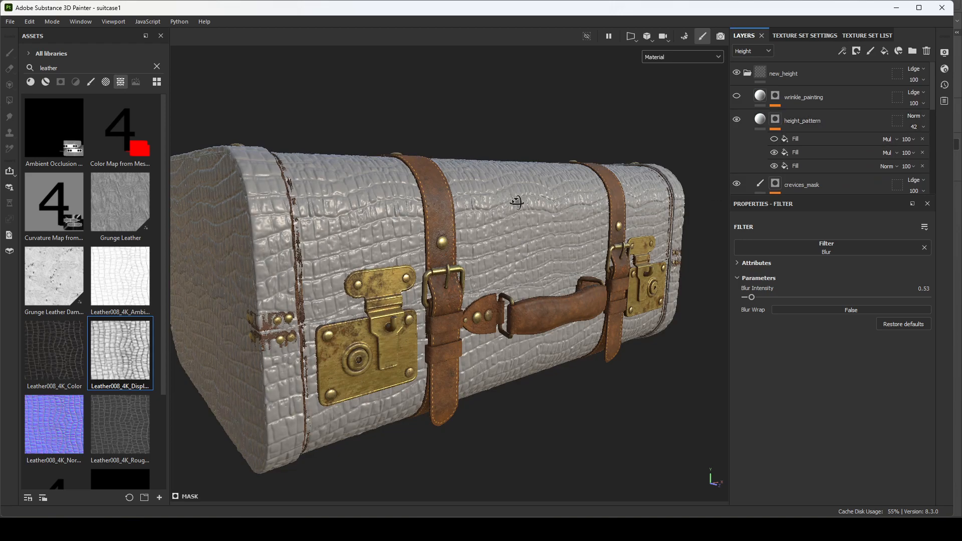
pyautogui.keyDown('alt'); pyautogui.moveTo(517, 206); pyautogui.dragTo(527, 185); pyautogui.keyUp('alt')
pyautogui.keyDown('alt'); pyautogui.moveTo(547, 293); pyautogui.dragTo(604, 320); pyautogui.keyUp('alt')
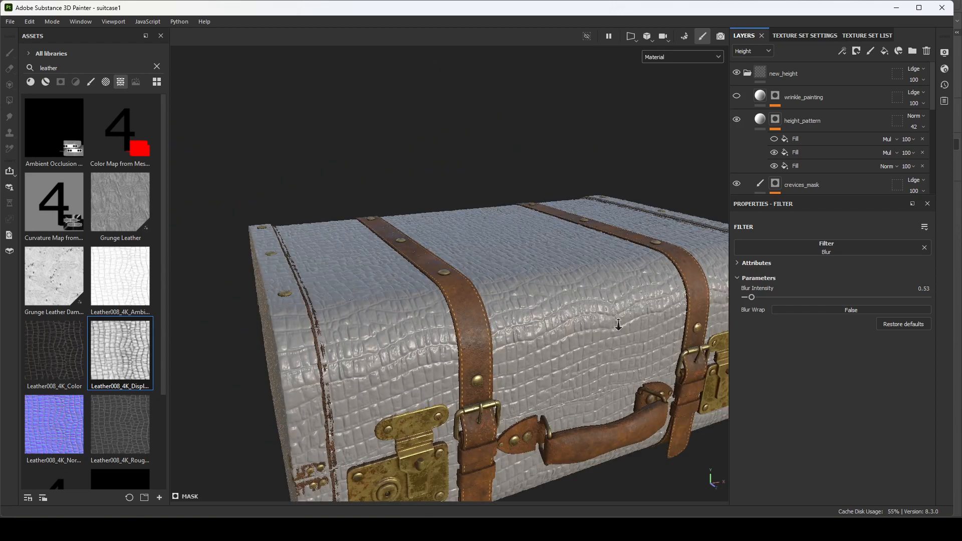
pyautogui.keyDown('alt'); pyautogui.moveTo(668, 350); pyautogui.dragTo(597, 371, button='right'); pyautogui.keyUp('alt')
pyautogui.keyDown('alt'); pyautogui.moveTo(597, 371); pyautogui.dragTo(536, 298, button='middle'); pyautogui.keyUp('alt')
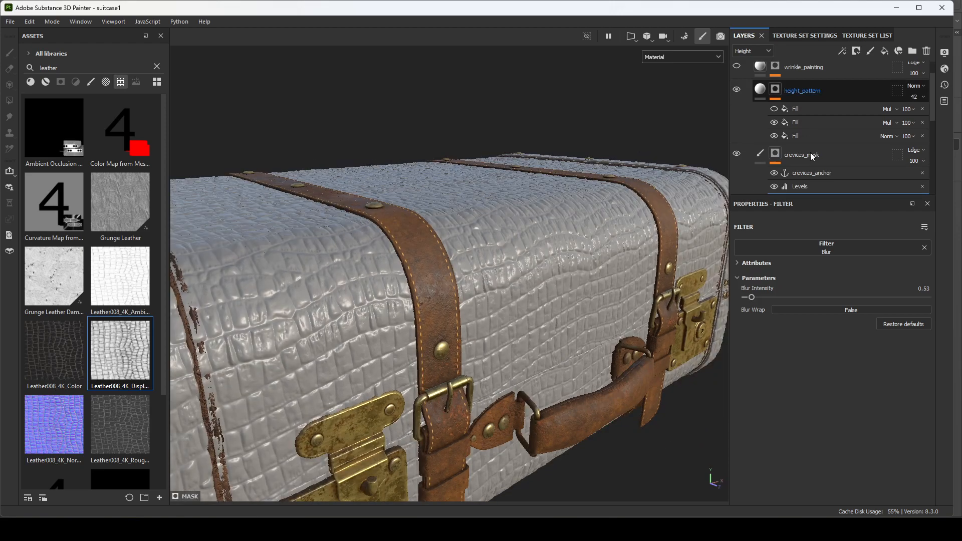
# Enable the Clamp filter in the crocodile pattern mask and reduce its opacity to 51
pyautogui.scroll(-2, 811, 152)
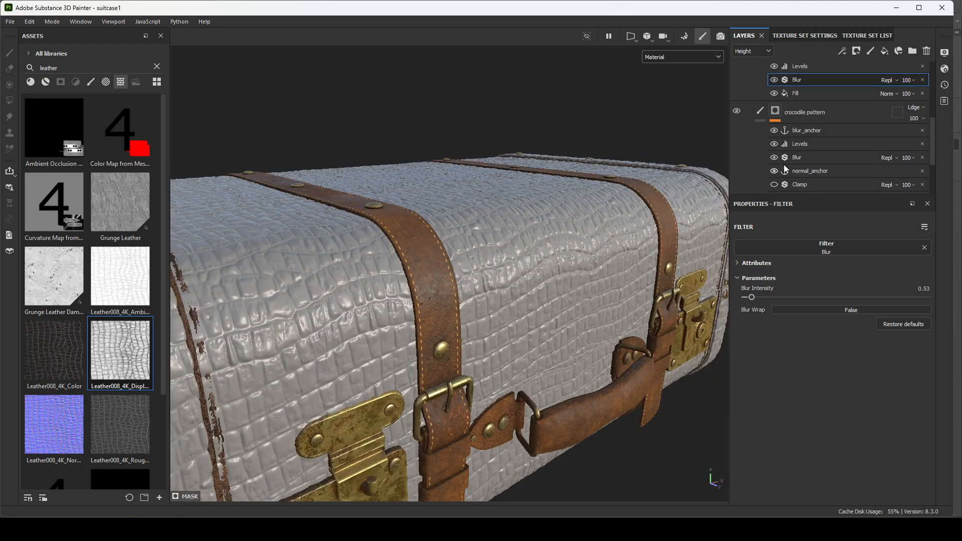
pyautogui.scroll(-2, 788, 146)
pyautogui.click(775, 125)
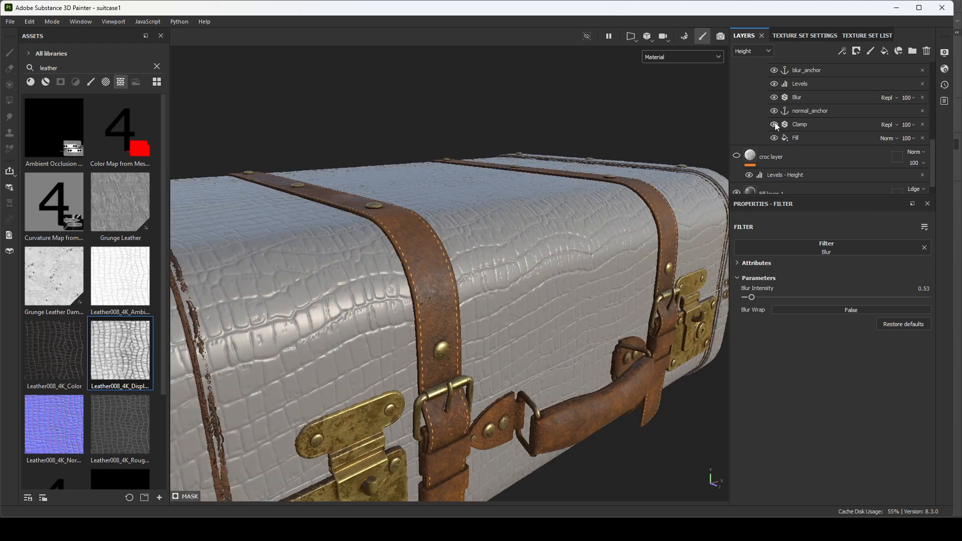
pyautogui.click(775, 125)
pyautogui.click(814, 125)
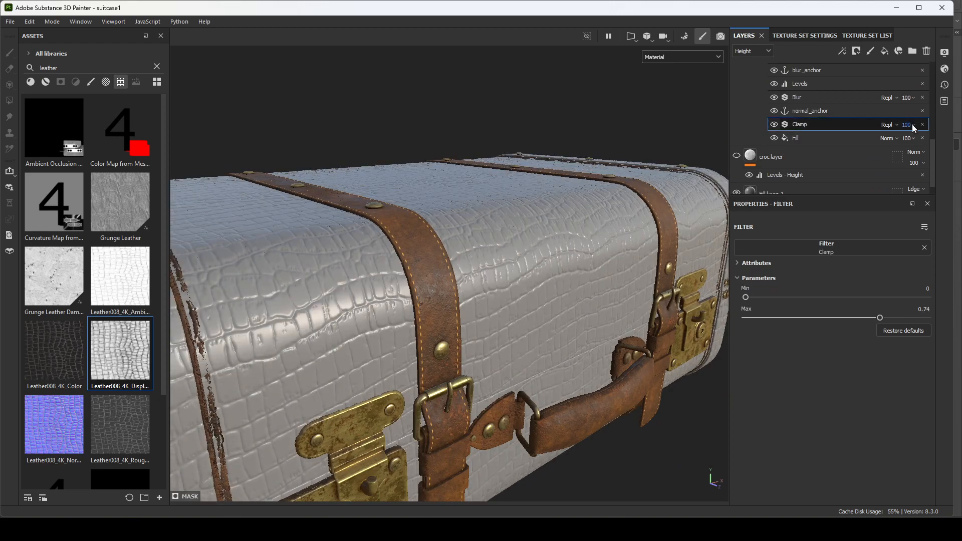
pyautogui.moveTo(941, 145); pyautogui.dragTo(927, 145)
pyautogui.keyDown('alt'); pyautogui.moveTo(534, 201); pyautogui.dragTo(495, 201); pyautogui.keyUp('alt')
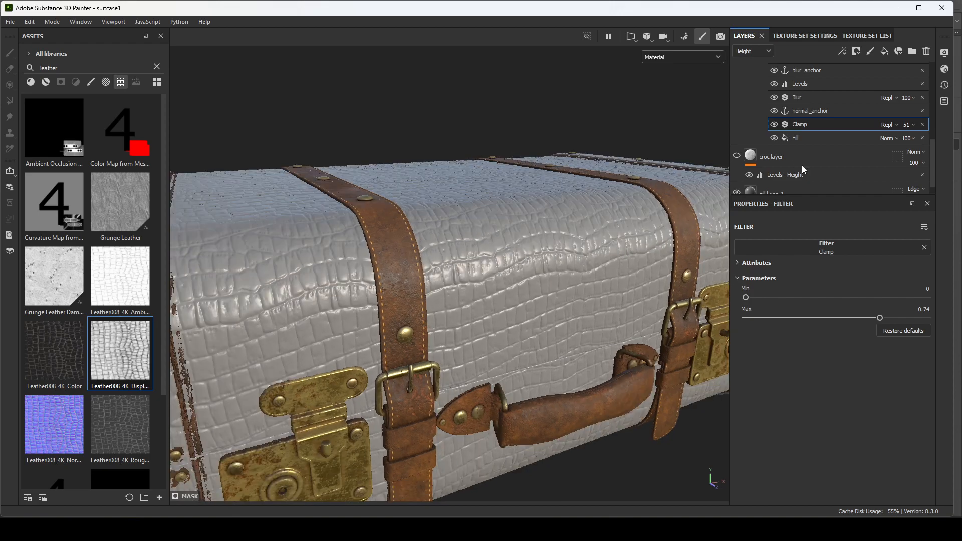
# Compare the leather relief with the crocodile pattern mask's Clamp filter off and on
pyautogui.click(775, 127)
pyautogui.click(775, 126)
pyautogui.click(775, 126)
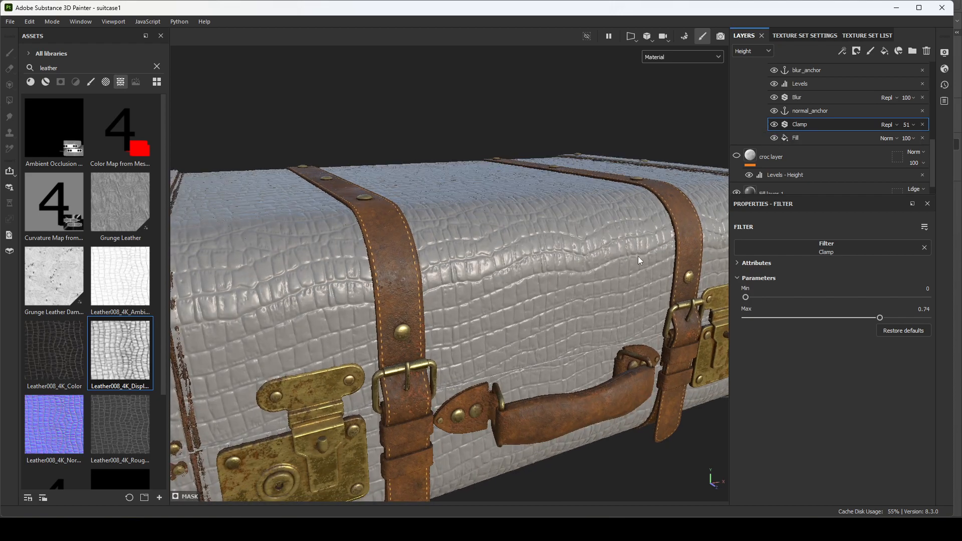
pyautogui.keyDown('alt'); pyautogui.moveTo(538, 238); pyautogui.dragTo(542, 244); pyautogui.keyUp('alt')
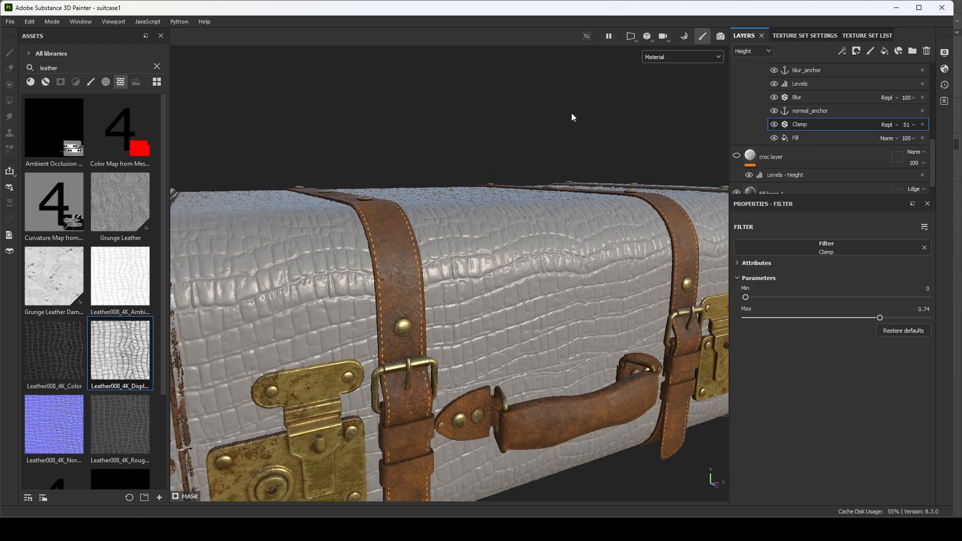
pyautogui.click(776, 124)
# Hide the height_pattern layer, then show the wrinkle_painting layer and select its mask
pyautogui.scroll(5, 858, 101)
pyautogui.scroll(-5, 787, 145)
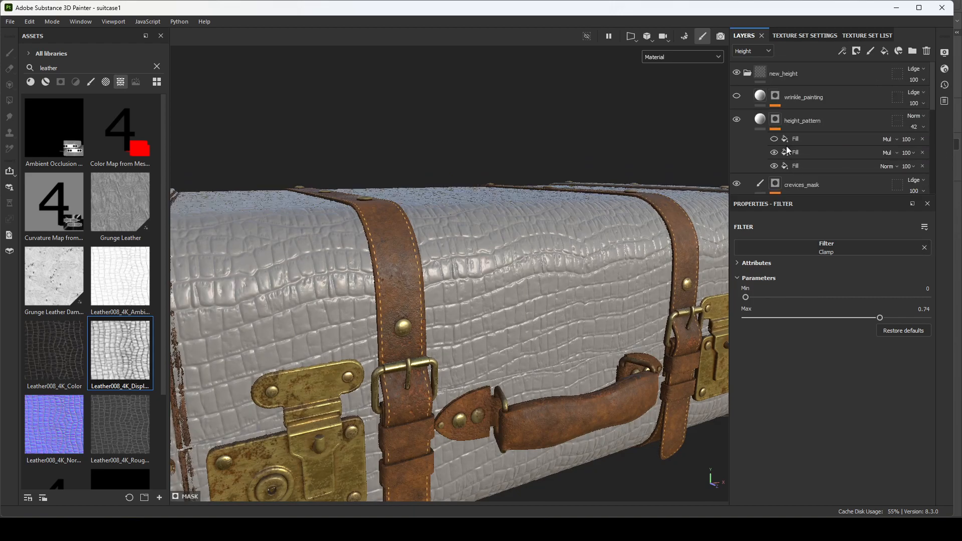
pyautogui.scroll(5, 842, 151)
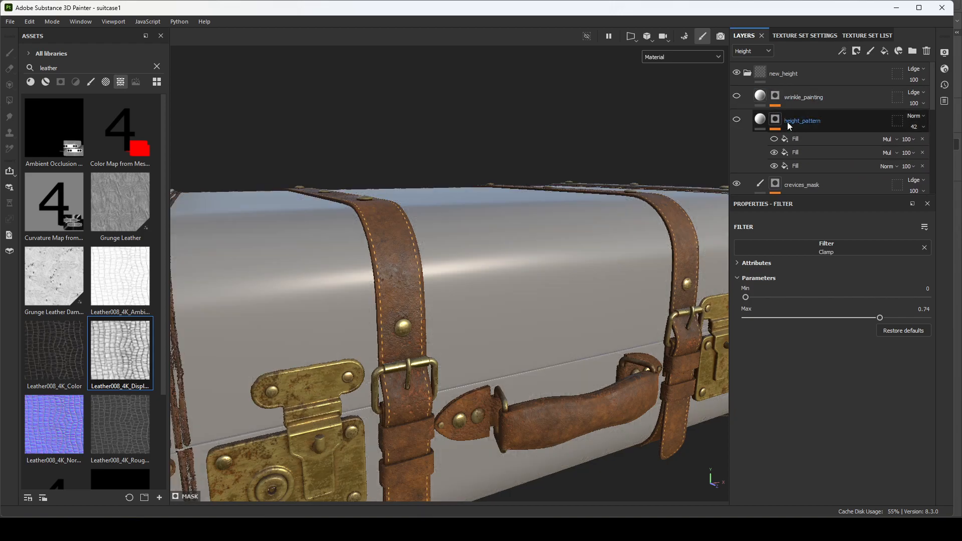
pyautogui.click(804, 97)
pyautogui.keyDown('alt'); pyautogui.moveTo(527, 226); pyautogui.dragTo(539, 136); pyautogui.keyUp('alt')
pyautogui.keyDown('alt'); pyautogui.moveTo(541, 206); pyautogui.dragTo(556, 295); pyautogui.keyUp('alt')
pyautogui.keyDown('alt'); pyautogui.moveTo(556, 295); pyautogui.dragTo(471, 231, button='middle'); pyautogui.keyUp('alt')
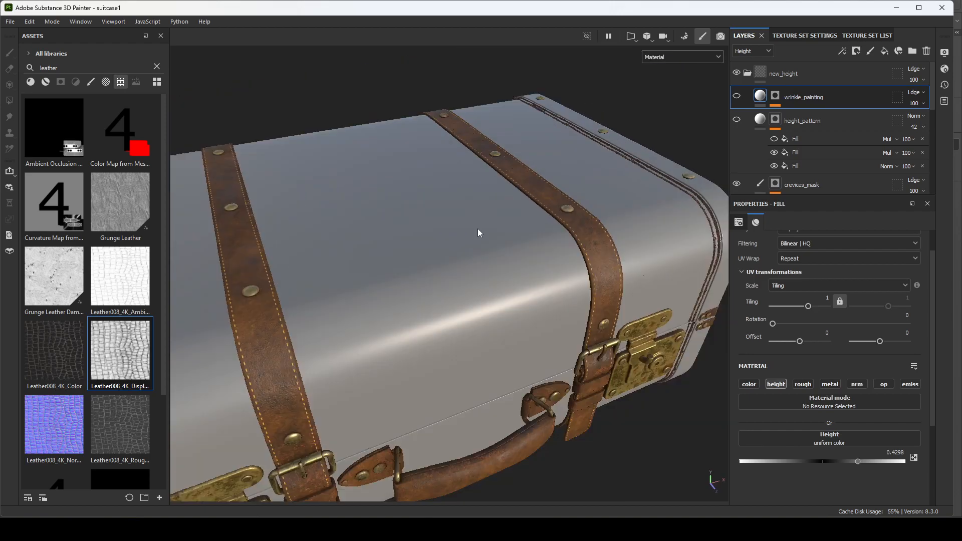
pyautogui.click(777, 97)
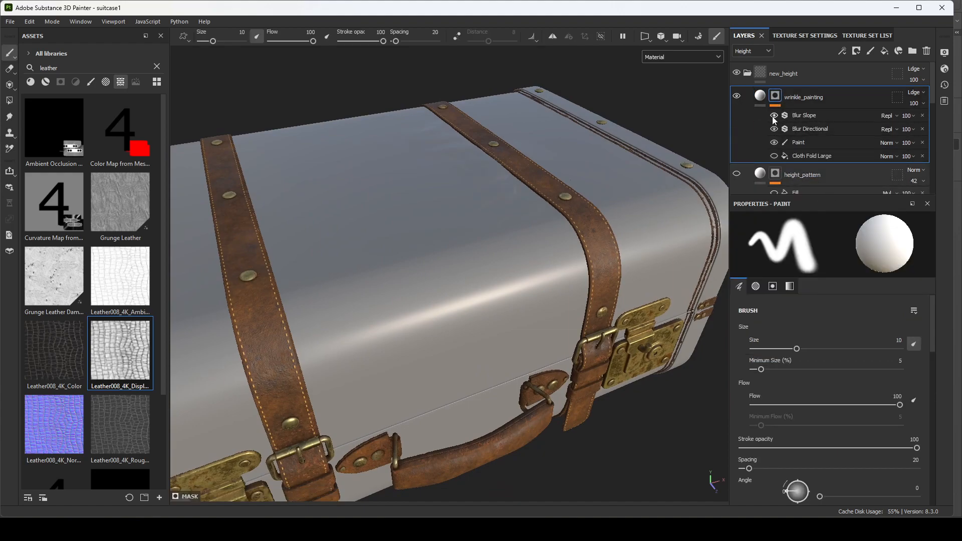
# Show only Cloth Fold Large in the wrinkle_painting mask by hiding Blur Slope, Blur Directional and Paint, and open its settings
pyautogui.moveTo(549, 233)
pyautogui.keyDown('alt'); pyautogui.mouseDown()
pyautogui.moveTo(554, 240)
pyautogui.moveTo(524, 200)
pyautogui.mouseUp(); pyautogui.keyUp('alt')
pyautogui.moveTo(775, 116); pyautogui.dragTo(770, 161)
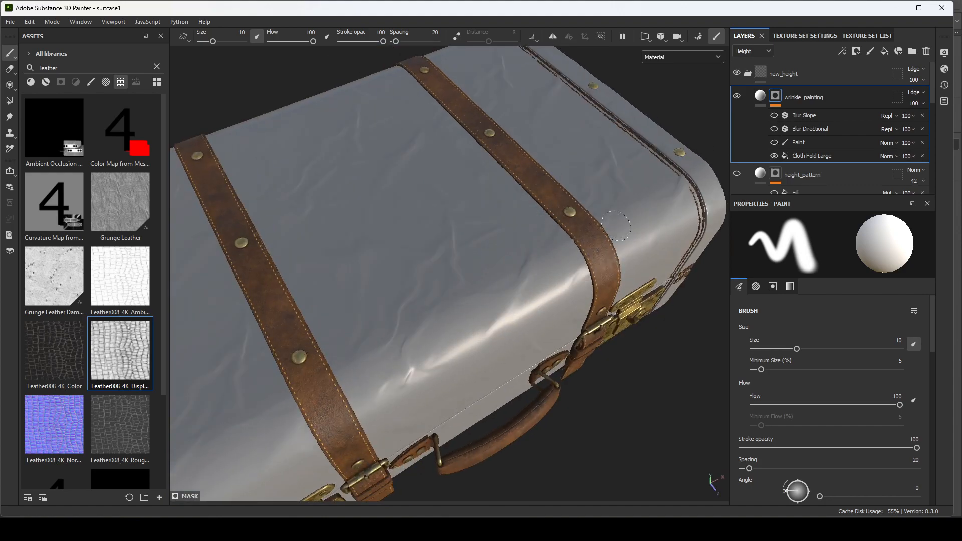
pyautogui.keyDown('alt'); pyautogui.moveTo(566, 232); pyautogui.dragTo(555, 219); pyautogui.keyUp('alt')
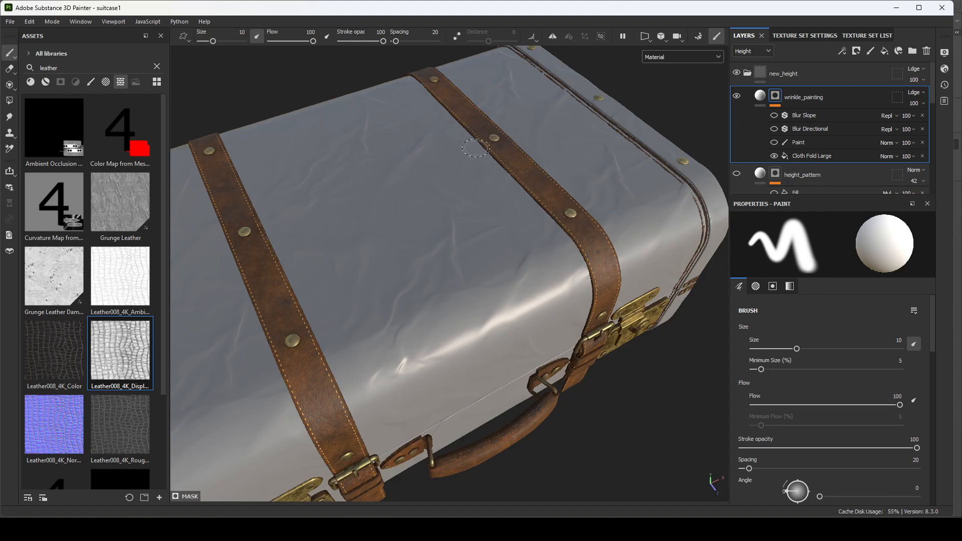
pyautogui.click(811, 155)
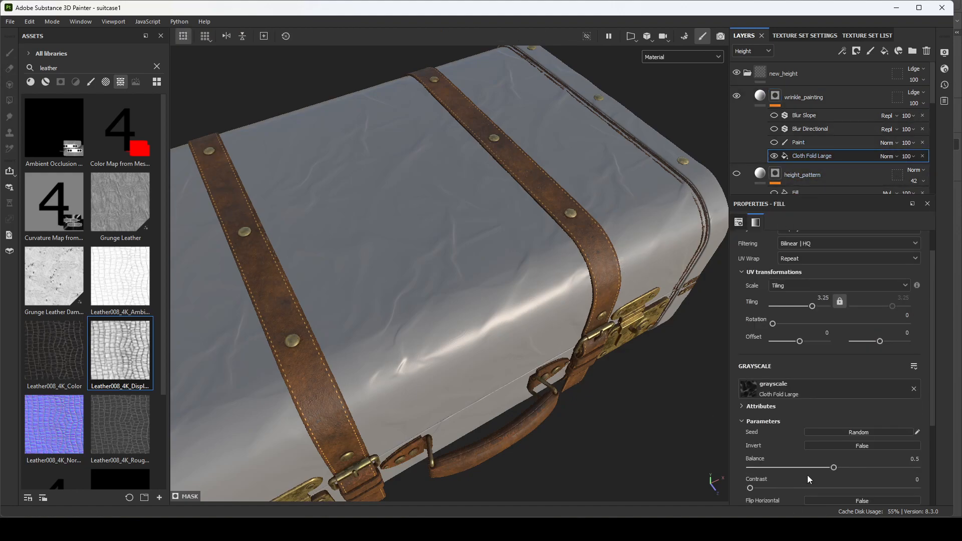
pyautogui.scroll(2, 807, 476)
# Add a Blur filter with intensity 0.97 above Cloth Fold Large and inspect the folds from several angles
pyautogui.rightClick(800, 156)
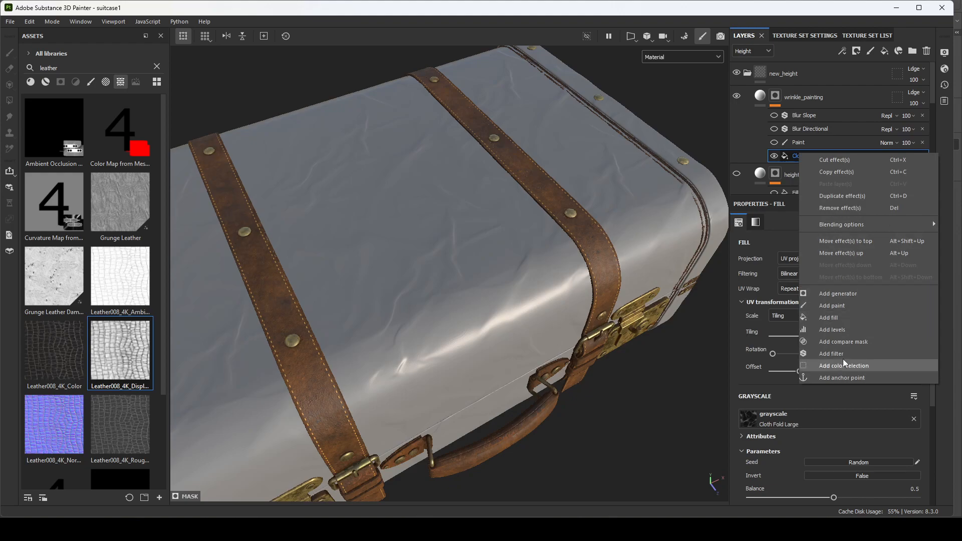
pyautogui.click(831, 353)
pyautogui.click(825, 246)
pyautogui.click(901, 283)
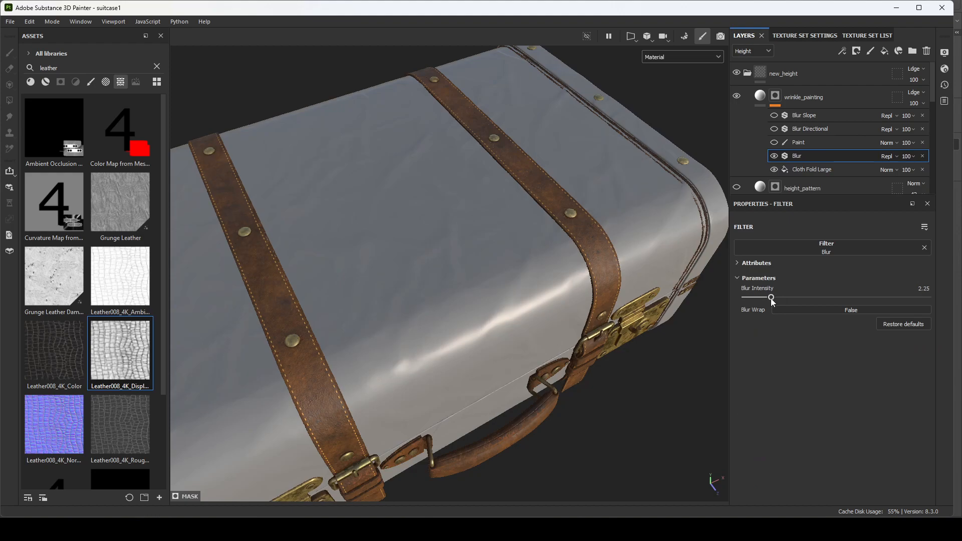
pyautogui.click(757, 297)
pyautogui.keyDown('alt'); pyautogui.moveTo(524, 330); pyautogui.dragTo(521, 324); pyautogui.keyUp('alt')
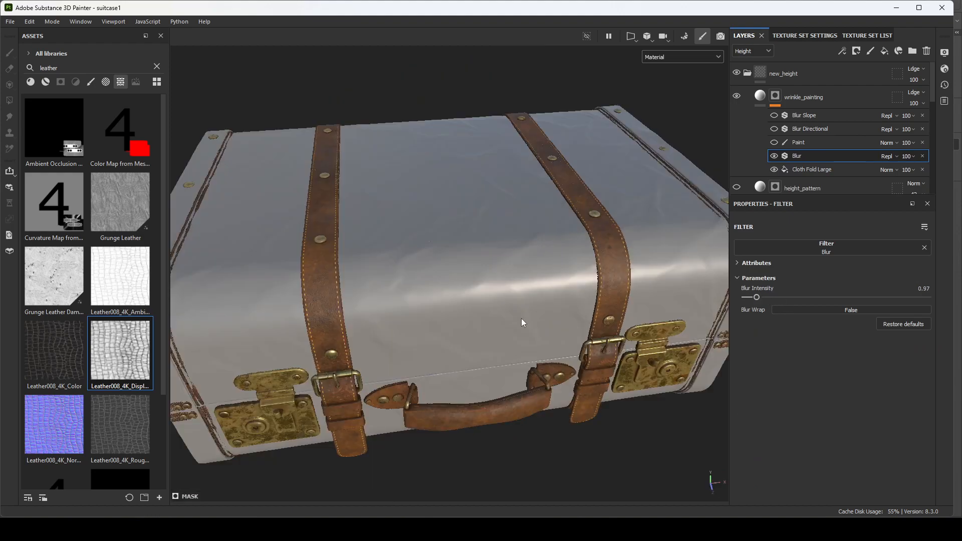
pyautogui.keyDown('alt'); pyautogui.moveTo(430, 198); pyautogui.dragTo(393, 281); pyautogui.keyUp('alt')
pyautogui.keyDown('alt'); pyautogui.moveTo(571, 264); pyautogui.dragTo(524, 263); pyautogui.keyUp('alt')
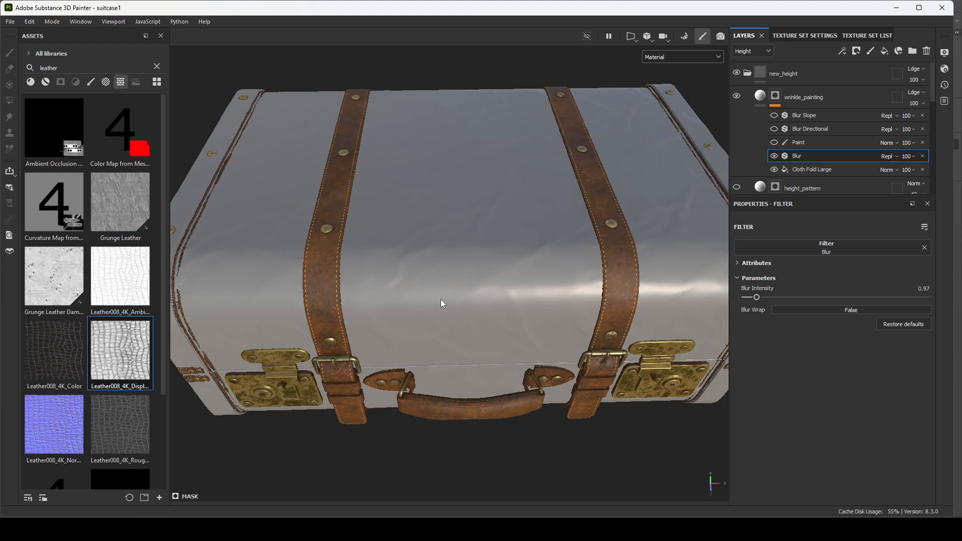
pyautogui.keyDown('alt'); pyautogui.moveTo(350, 168); pyautogui.dragTo(371, 235); pyautogui.keyUp('alt')
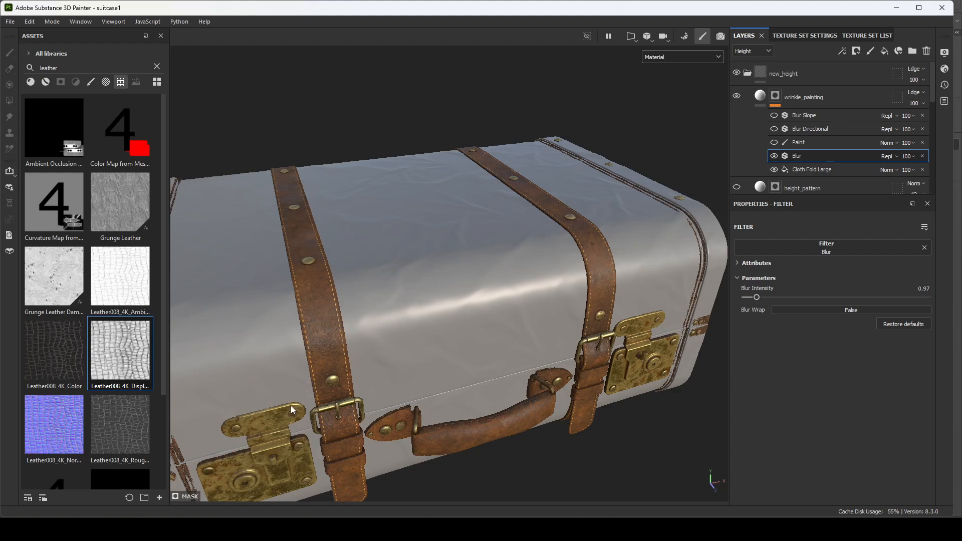
# Hide the Blur and Cloth Fold Large effects in the wrinkle_painting mask
pyautogui.click(769, 146)
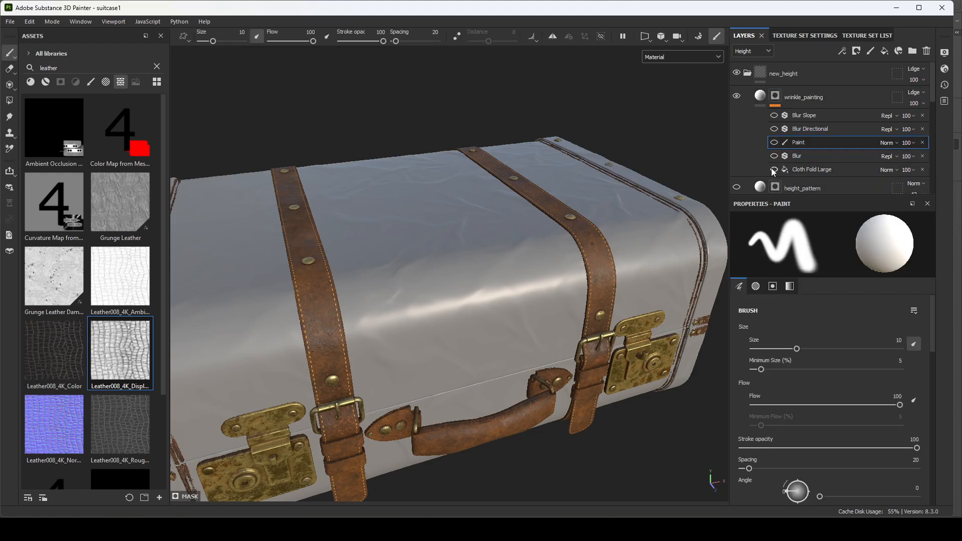
pyautogui.keyDown('alt'); pyautogui.moveTo(458, 230); pyautogui.dragTo(518, 206, button='middle'); pyautogui.keyUp('alt')
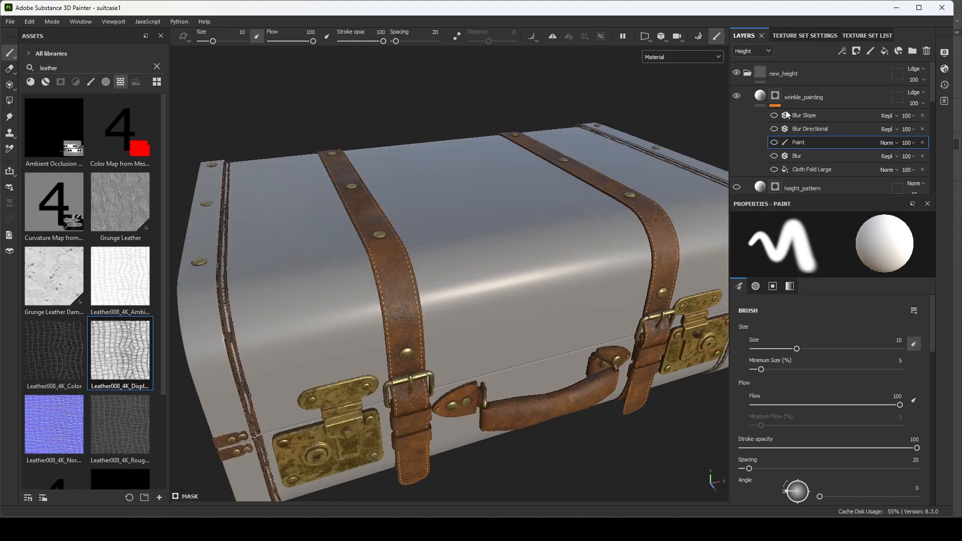
# Examine the wrinkle_painting fill's height value and the shader's displacement and tessellation settings
pyautogui.click(765, 100)
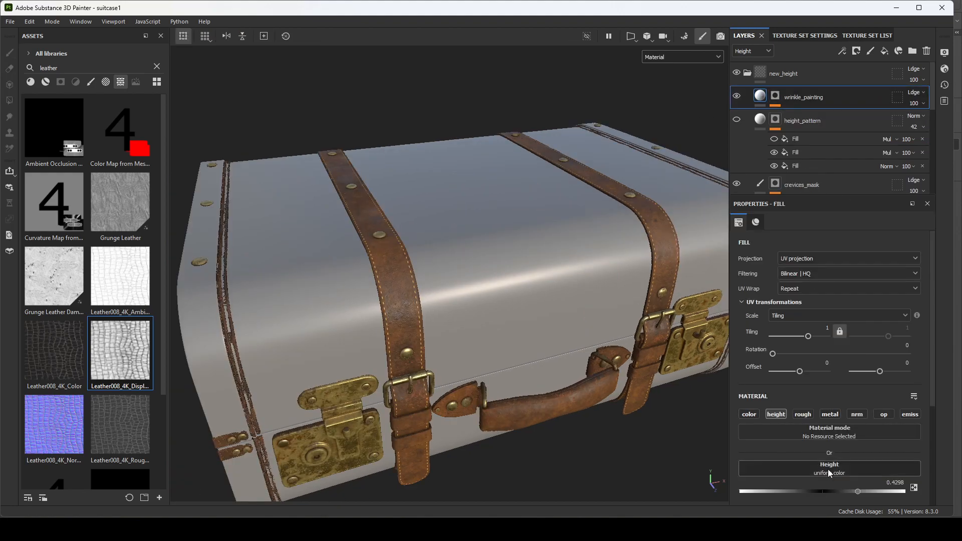
pyautogui.click(775, 95)
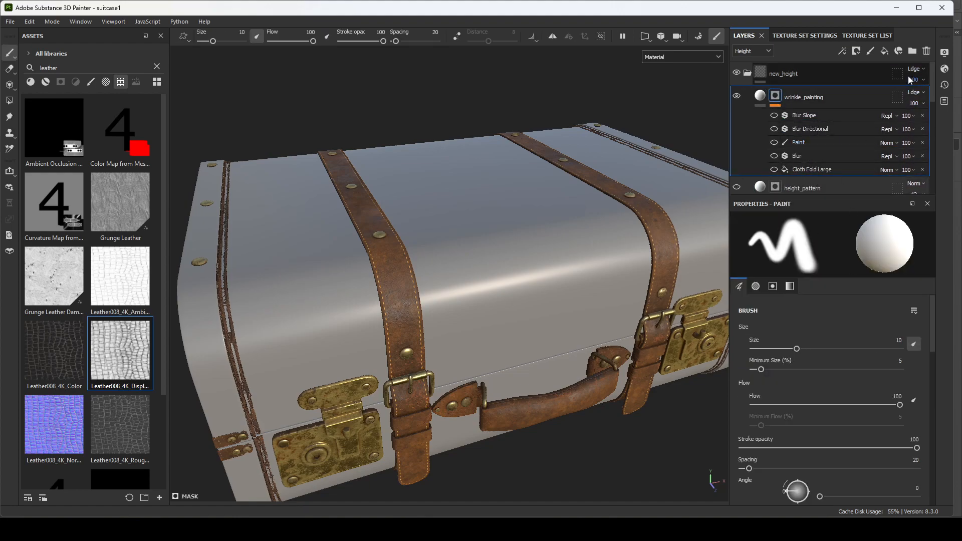
pyautogui.click(945, 68)
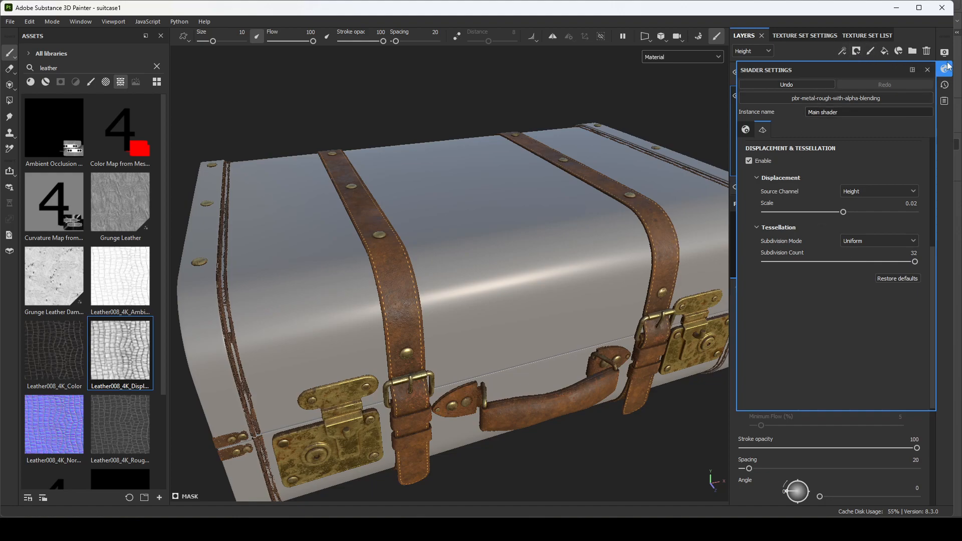
pyautogui.click(927, 70)
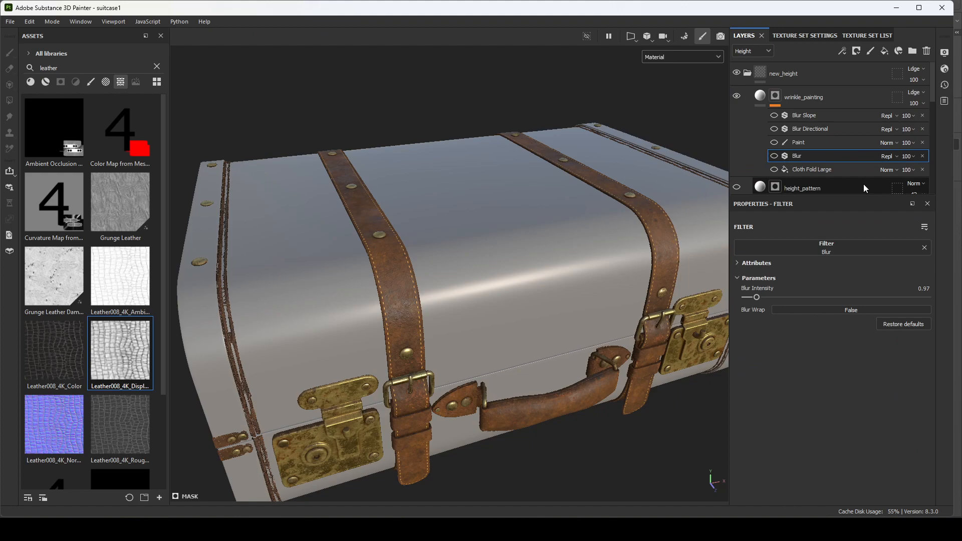
# Replace the Paint effect in the wrinkle_painting mask with a new empty one above Blur, and list the available brush assets
pyautogui.click(774, 143)
pyautogui.keyDown('alt'); pyautogui.moveTo(563, 201); pyautogui.dragTo(585, 209); pyautogui.keyUp('alt')
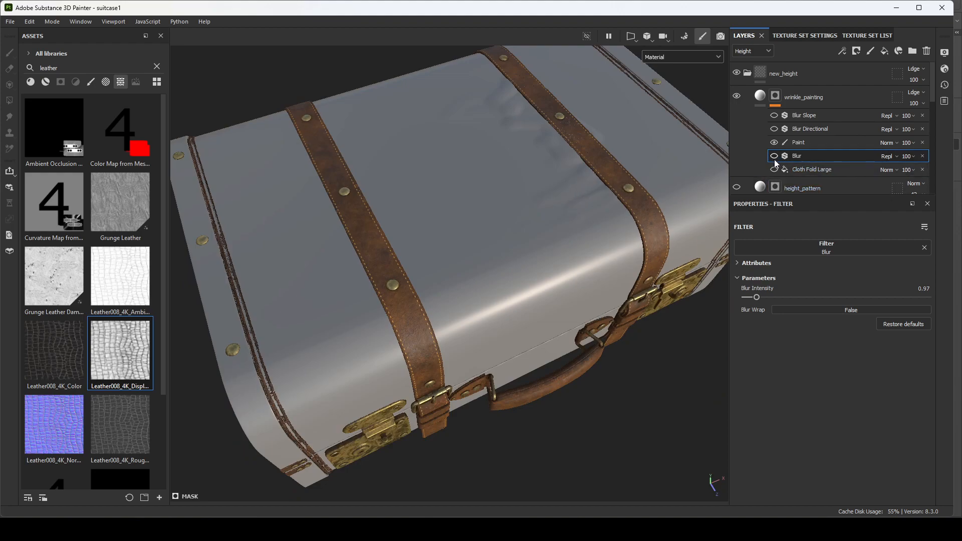
pyautogui.click(922, 142)
pyautogui.rightClick(805, 135)
pyautogui.click(854, 299)
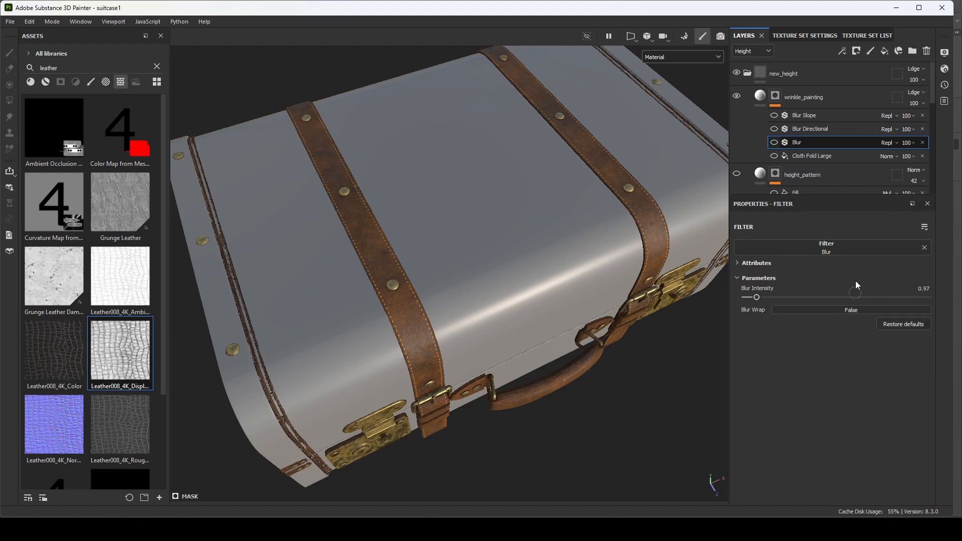
pyautogui.click(90, 82)
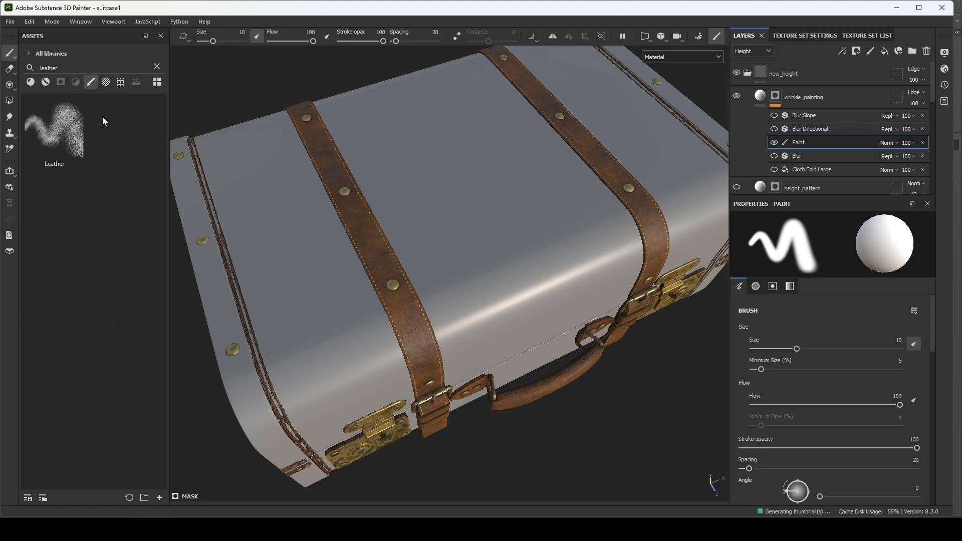
# Clear the brush library search, choose the Basic Soft brush and set its flow to 19
pyautogui.click(156, 67)
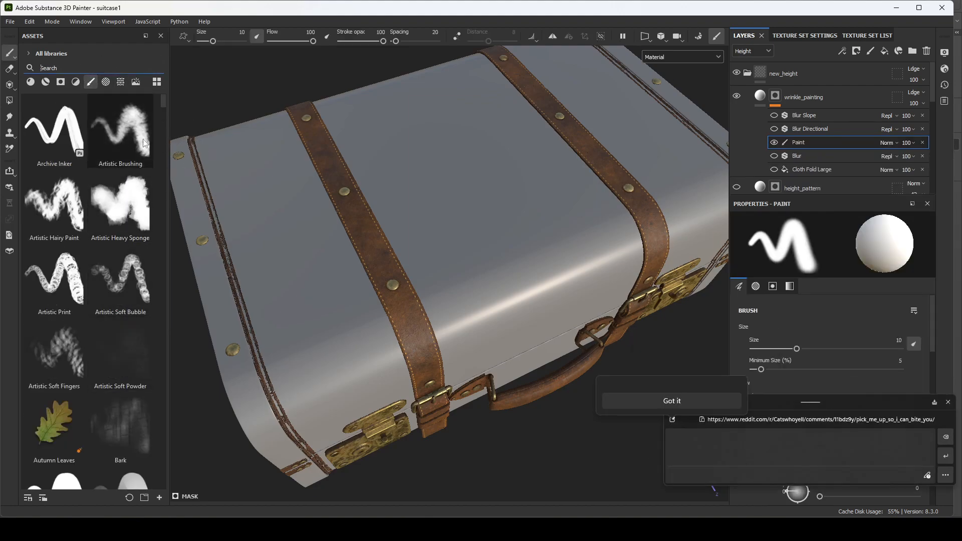
pyautogui.click(157, 82)
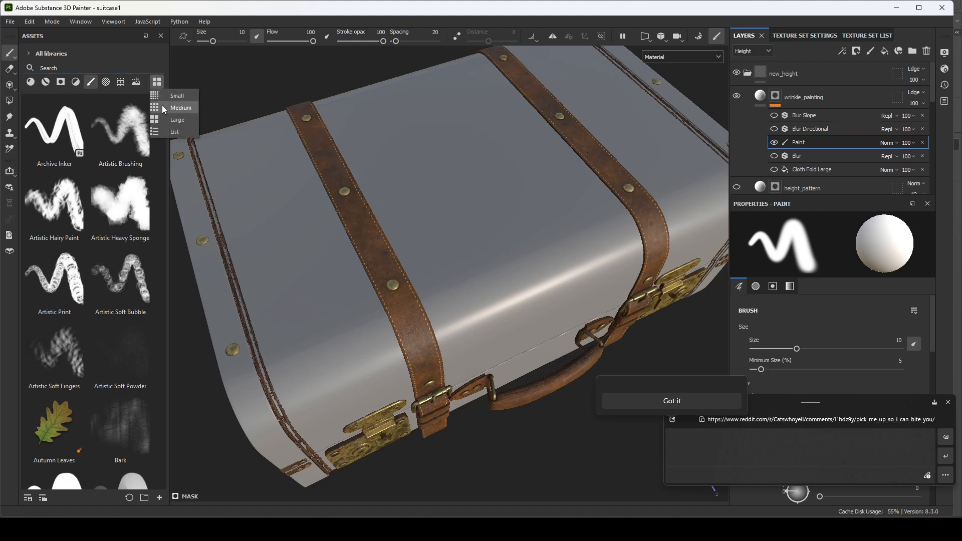
pyautogui.click(164, 107)
pyautogui.scroll(-10, 164, 148)
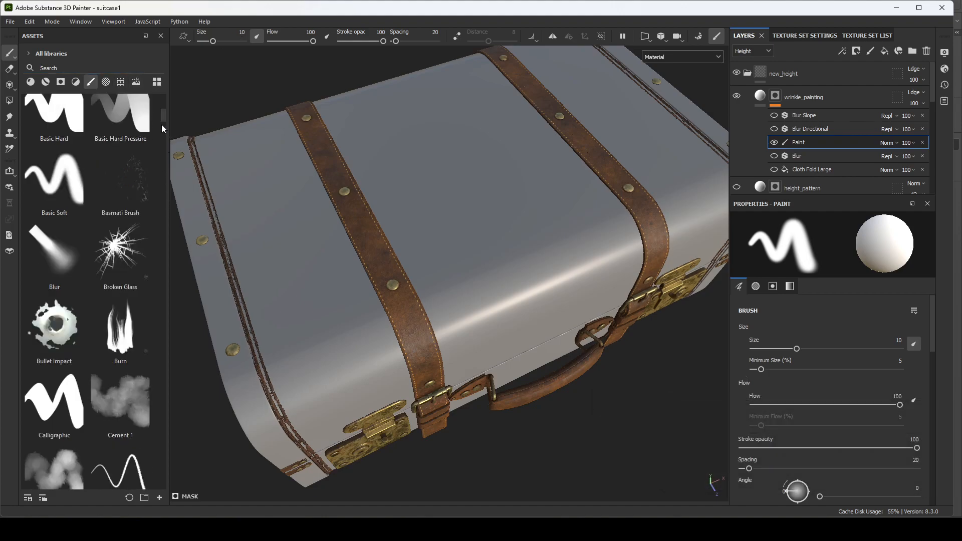
pyautogui.scroll(5, 139, 191)
pyautogui.click(57, 200)
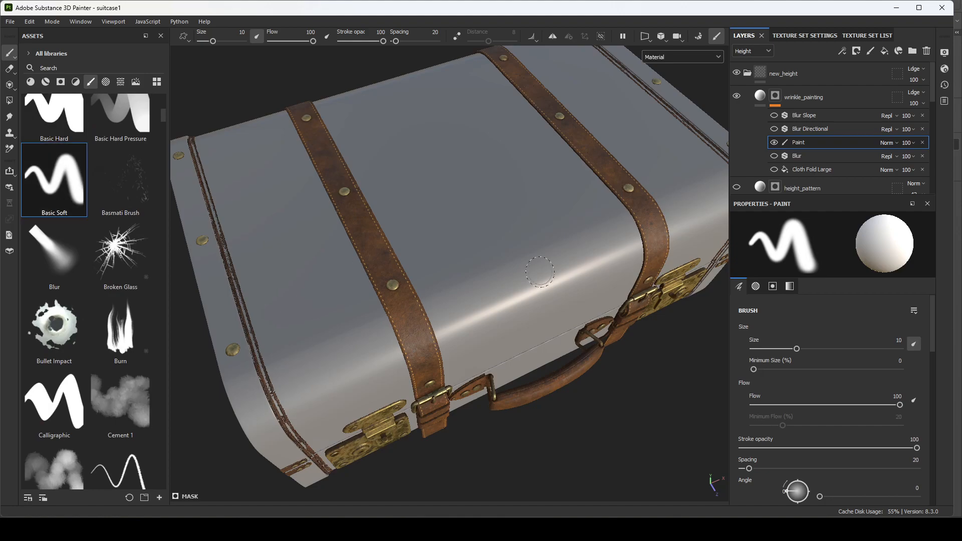
pyautogui.moveTo(312, 41)
pyautogui.mouseDown()
pyautogui.moveTo(269, 41)
pyautogui.moveTo(279, 43)
pyautogui.mouseUp()
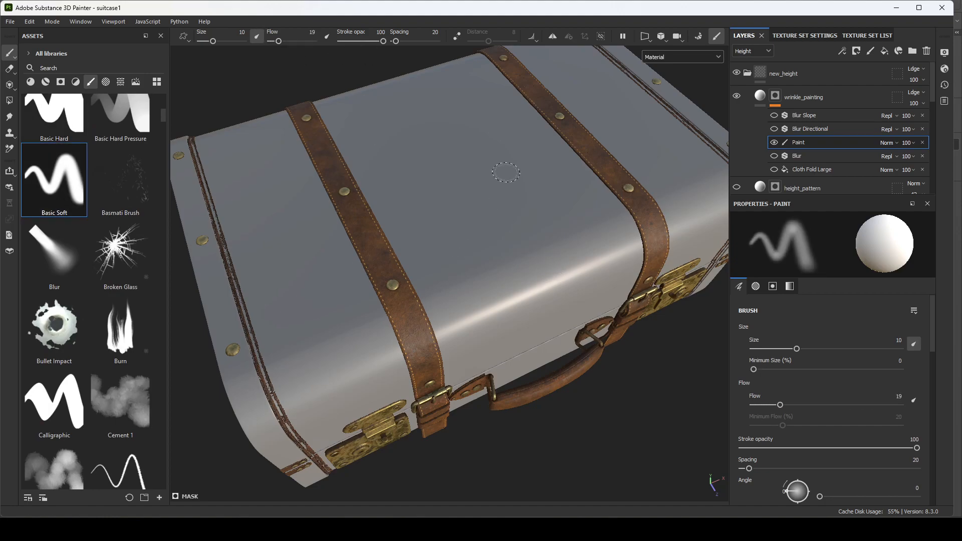
# Reduce the brush size to 5.58, try a stroke between the strap and the lock, and undo it
pyautogui.keyDown('alt'); pyautogui.moveTo(571, 178); pyautogui.dragTo(445, 315, button='middle'); pyautogui.keyUp('alt')
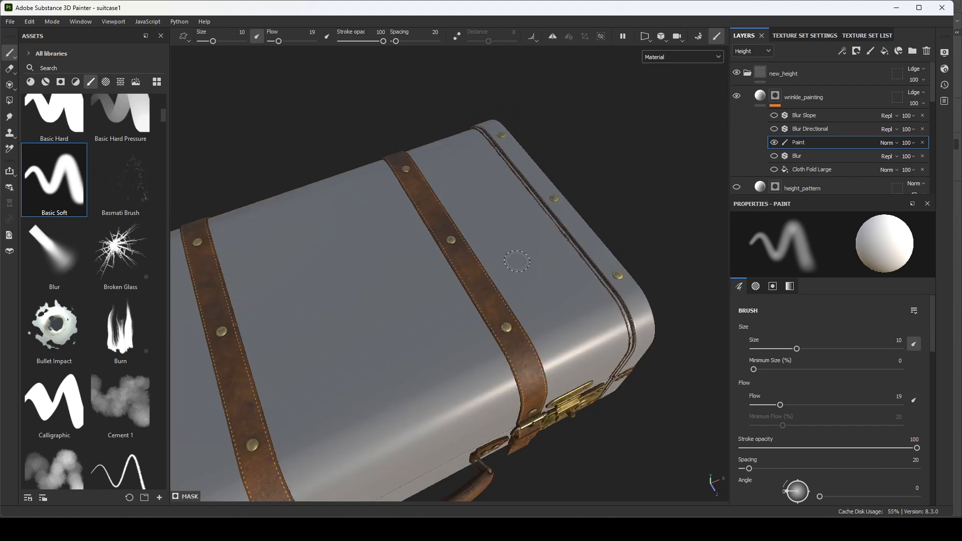
pyautogui.moveTo(439, 409)
pyautogui.keyDown('alt'); pyautogui.mouseDown()
pyautogui.moveTo(442, 332)
pyautogui.moveTo(444, 382)
pyautogui.moveTo(609, 116)
pyautogui.moveTo(533, 146)
pyautogui.moveTo(506, 212)
pyautogui.moveTo(461, 241)
pyautogui.moveTo(432, 223)
pyautogui.moveTo(410, 354)
pyautogui.moveTo(429, 304)
pyautogui.mouseUp(); pyautogui.keyUp('alt')
pyautogui.keyDown('alt'); pyautogui.moveTo(429, 303); pyautogui.dragTo(472, 239, button='middle'); pyautogui.keyUp('alt')
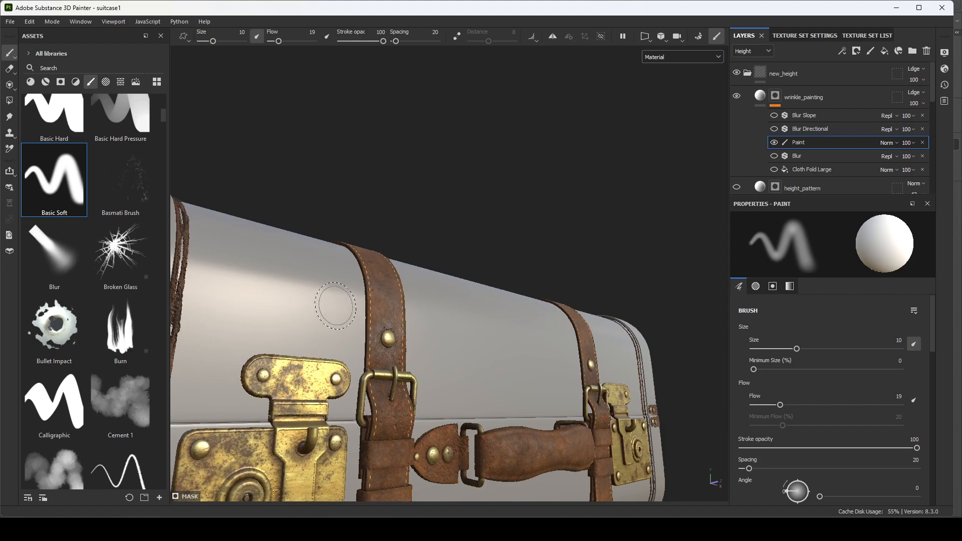
pyautogui.keyDown('ctrl'); pyautogui.moveTo(340, 318); pyautogui.dragTo(326, 318, button='right'); pyautogui.keyUp('ctrl')
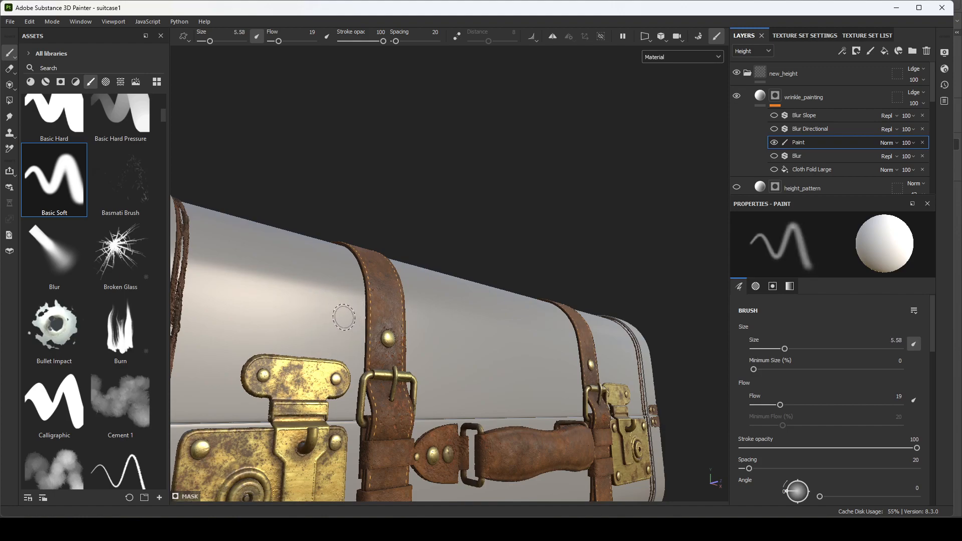
pyautogui.moveTo(354, 324); pyautogui.dragTo(335, 318)
pyautogui.hotkey('ctrl', 'z')
# Assign Ambient Occlusion Map from Mesh metal1 as the current texture set's ambient occlusion mesh map
pyautogui.click(829, 36)
pyautogui.click(867, 35)
pyautogui.click(811, 36)
pyautogui.click(883, 119)
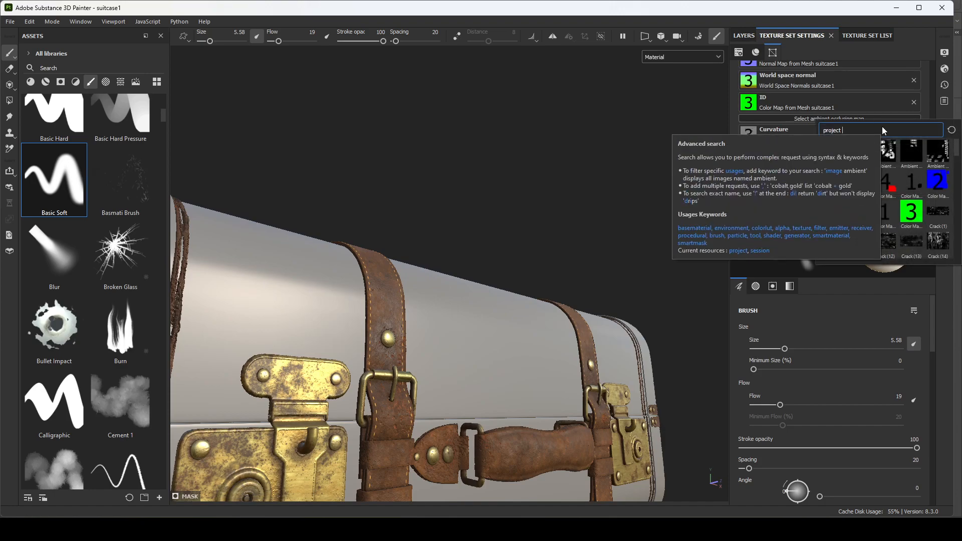
pyautogui.click(884, 153)
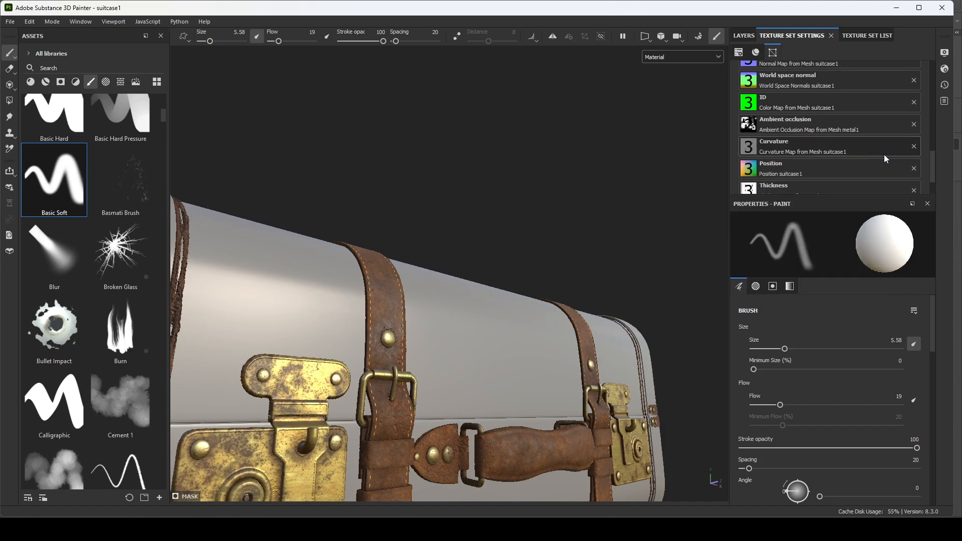
# Isolate the suitcase body's texture set so that all other texture sets are hidden
pyautogui.click(875, 35)
pyautogui.click(755, 48)
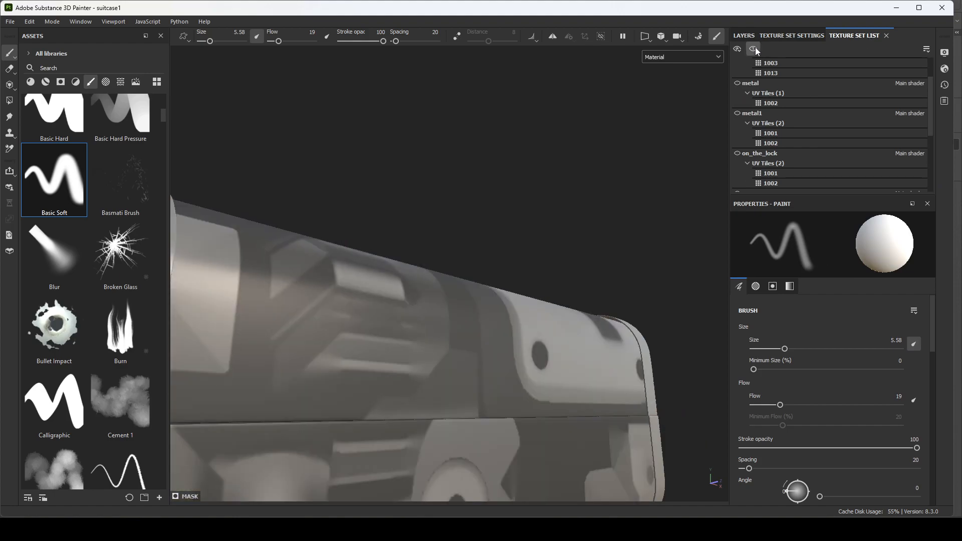
pyautogui.keyDown('alt'); pyautogui.moveTo(535, 196); pyautogui.dragTo(515, 211); pyautogui.keyUp('alt')
pyautogui.keyDown('alt'); pyautogui.moveTo(477, 221); pyautogui.dragTo(608, 155, button='middle'); pyautogui.keyUp('alt')
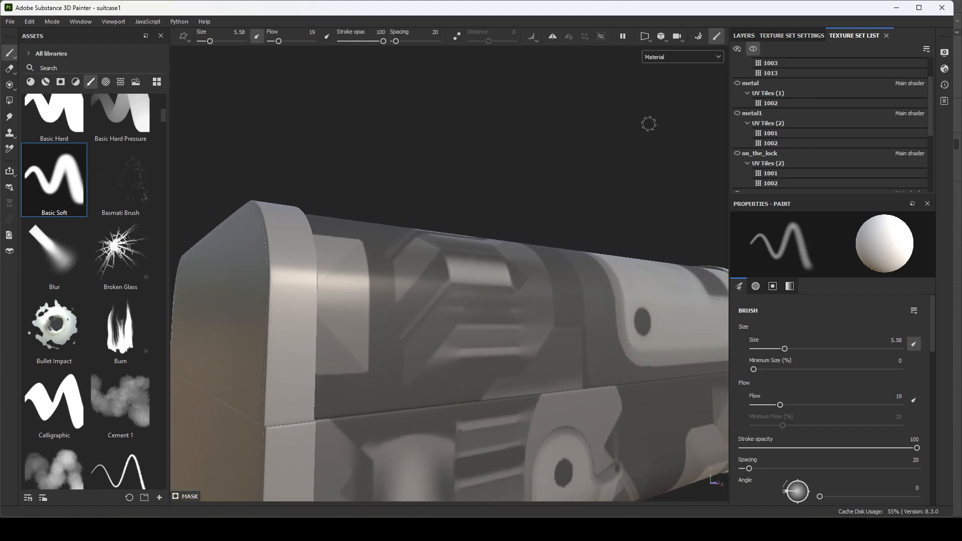
# Replace the texture set's ambient occlusion mesh map with Ambient Occlusion Map from Mesh on_the_lock
pyautogui.click(802, 35)
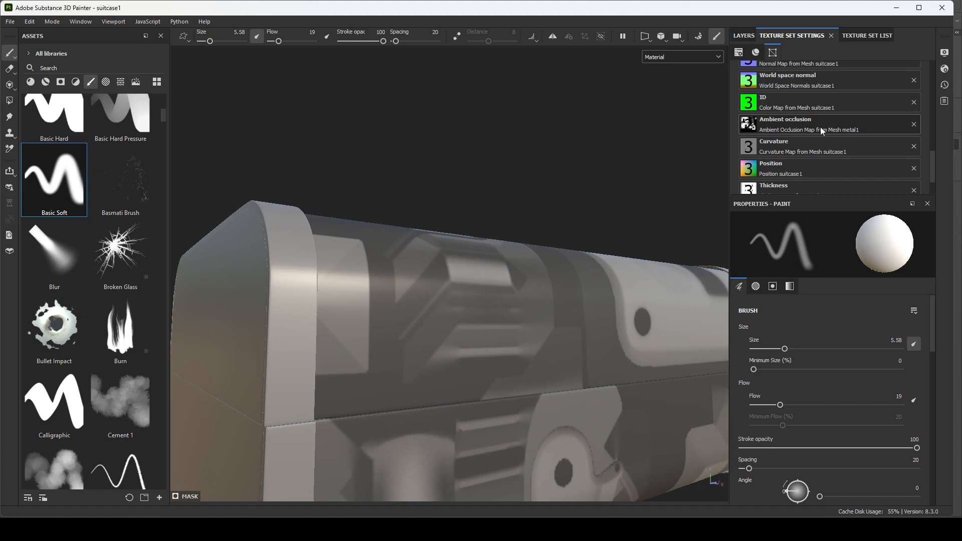
pyautogui.click(913, 124)
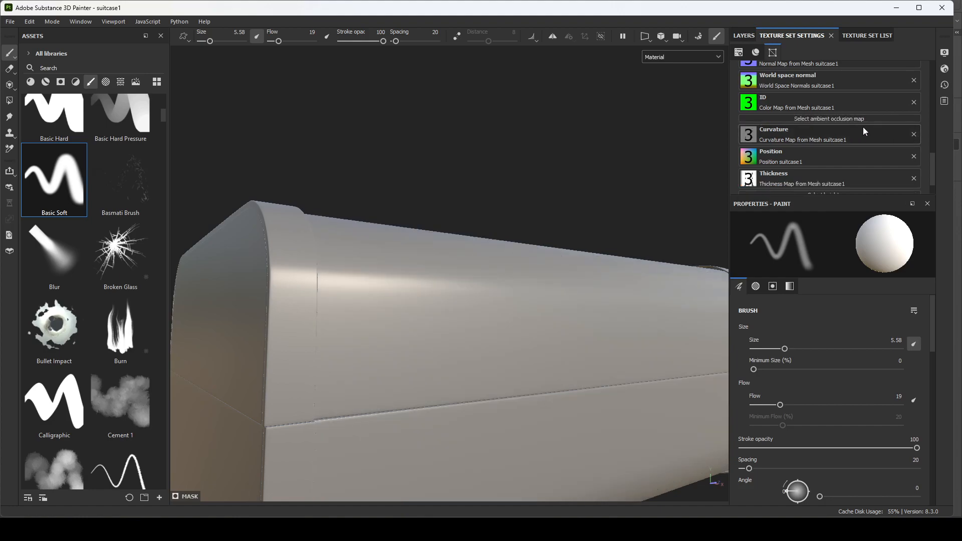
pyautogui.click(827, 117)
pyautogui.click(918, 148)
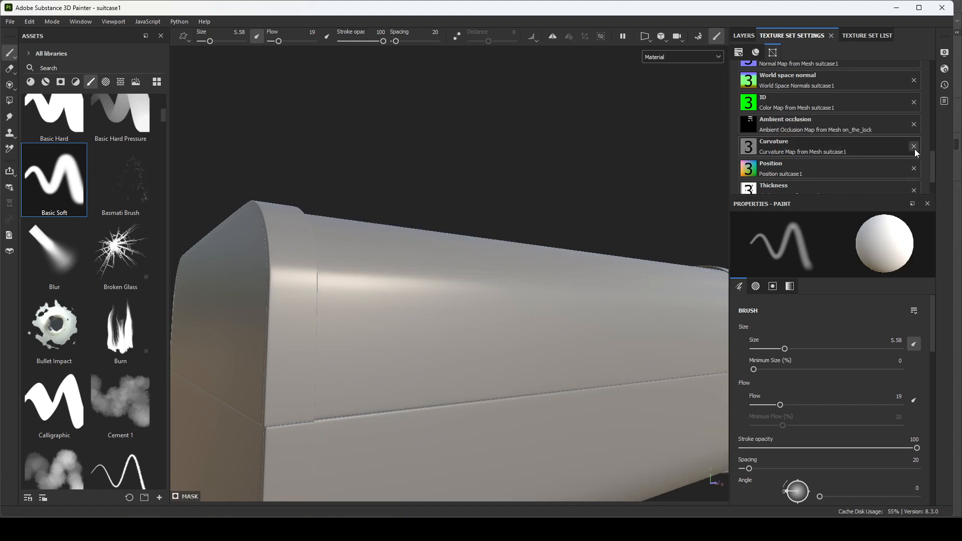
pyautogui.keyDown('alt'); pyautogui.moveTo(613, 185); pyautogui.dragTo(604, 173); pyautogui.keyUp('alt')
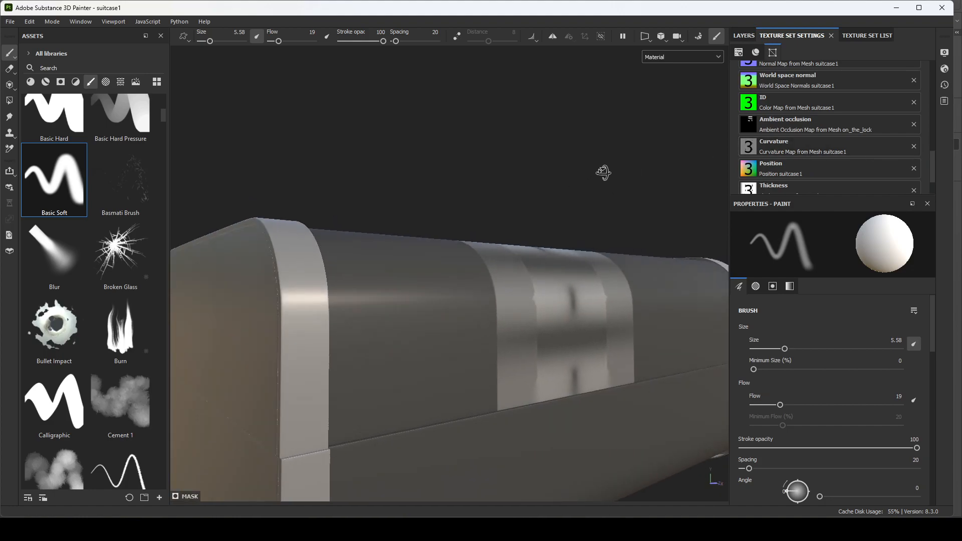
# Replace the texture set's ambient occlusion mesh map with Ambient Occlusion Map from Mesh suitcase1
pyautogui.click(914, 124)
pyautogui.click(852, 119)
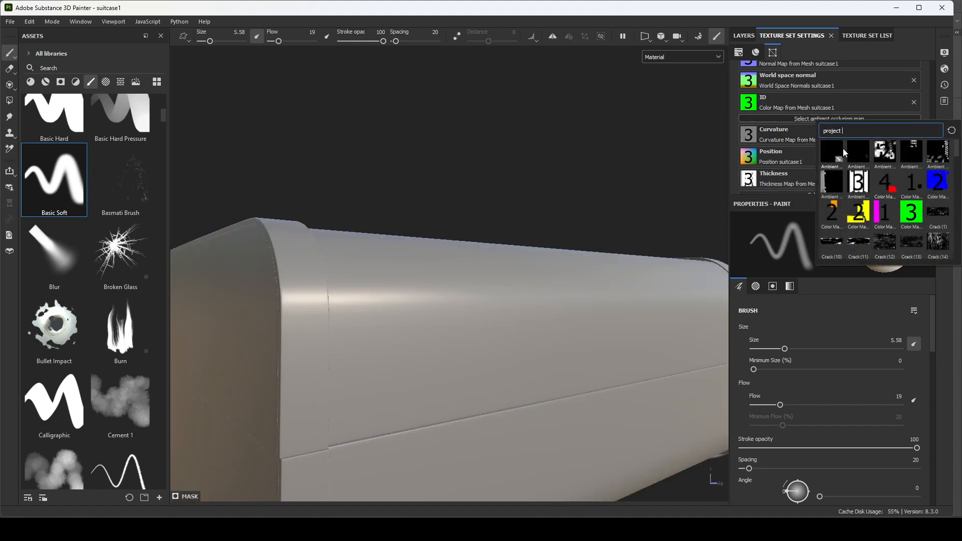
pyautogui.moveTo(844, 153)
pyautogui.click(859, 183)
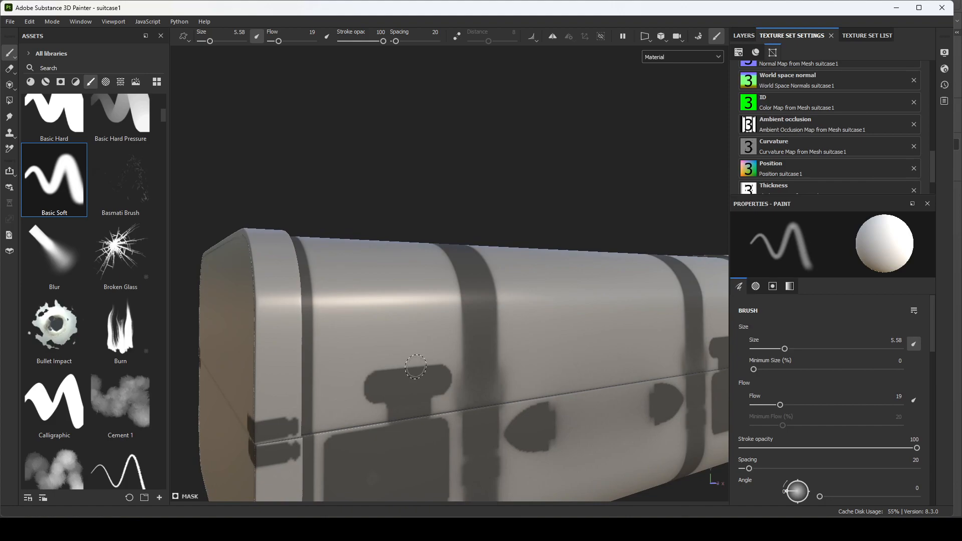
# Set the brush flow to 2, turn off pen pressure for size, and paint soft wrinkles between the strap and lock in the wrinkle_painting mask
pyautogui.moveTo(455, 314); pyautogui.dragTo(450, 315)
pyautogui.click(744, 35)
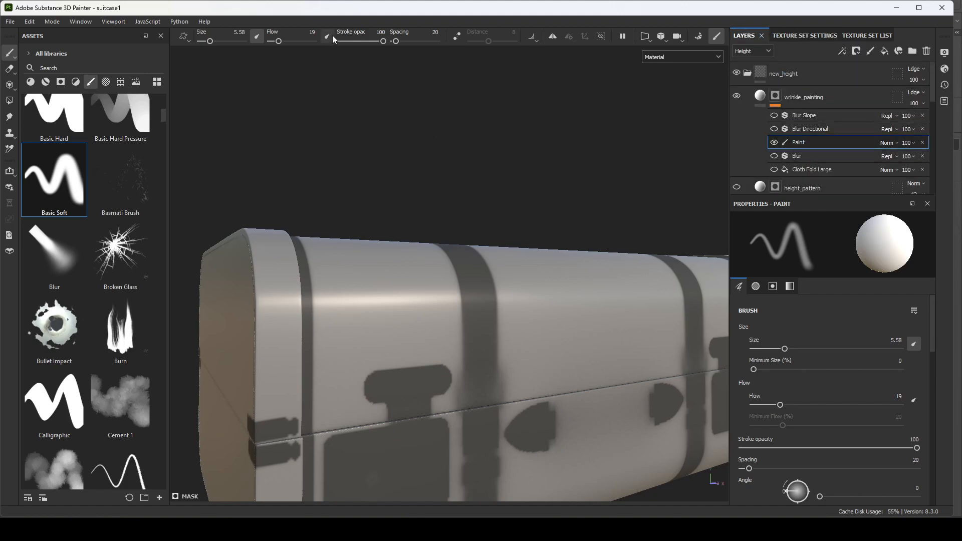
pyautogui.moveTo(275, 45); pyautogui.dragTo(270, 42)
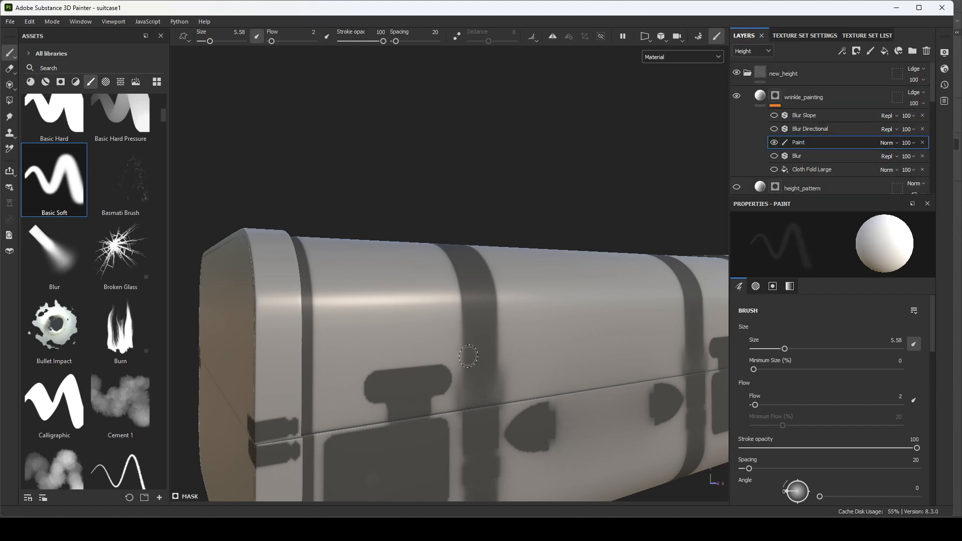
pyautogui.press(']')
pyautogui.press(']')
pyautogui.click(259, 39)
pyautogui.moveTo(446, 330)
pyautogui.mouseDown()
pyautogui.moveTo(407, 339)
pyautogui.moveTo(449, 329)
pyautogui.moveTo(431, 299)
pyautogui.moveTo(406, 301)
pyautogui.mouseUp()
pyautogui.keyDown('ctrl'); pyautogui.moveTo(444, 357); pyautogui.dragTo(373, 368, button='right'); pyautogui.keyUp('ctrl')
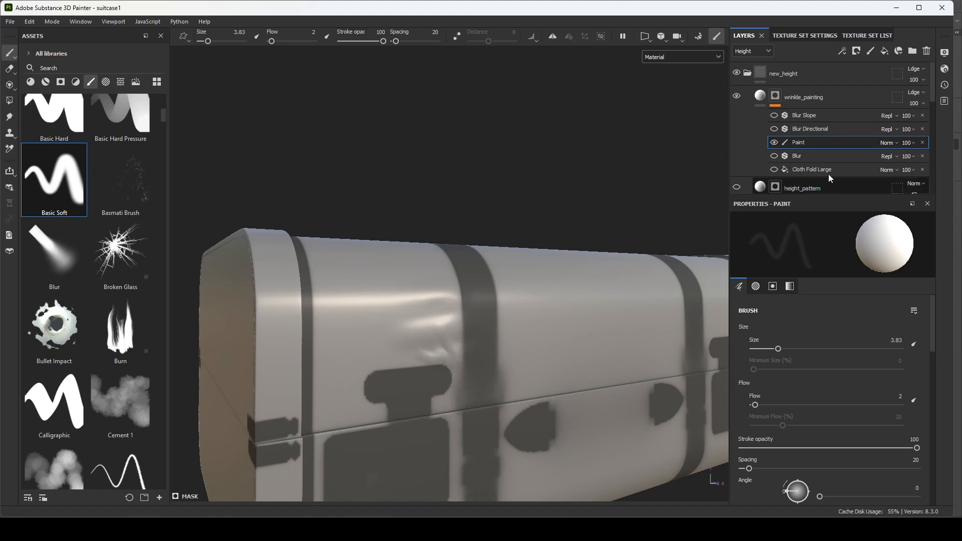
# Refine the wrinkles beside the strap with black and white mask strokes, setting the brush size to 4.65
pyautogui.press('x')
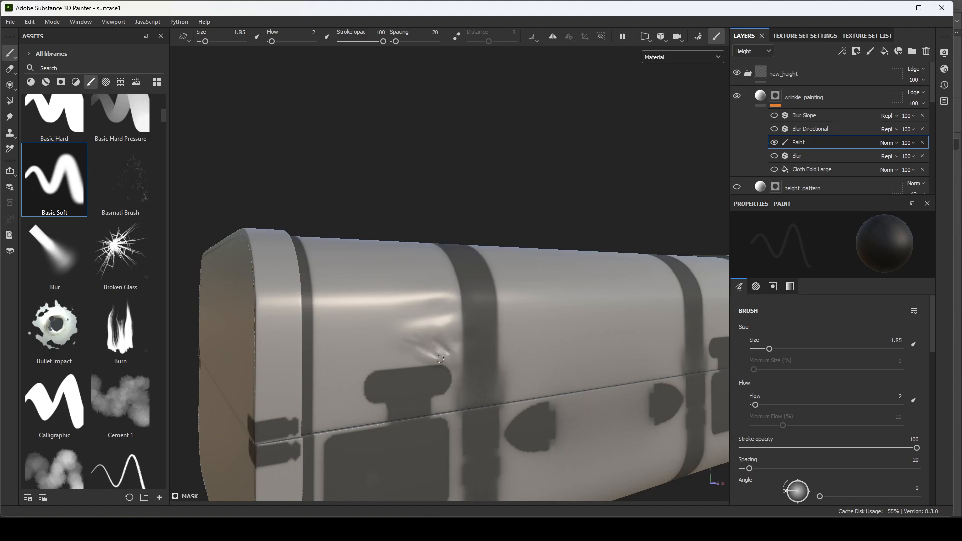
pyautogui.moveTo(406, 327); pyautogui.dragTo(404, 331)
pyautogui.hotkey('ctrl', 'z')
pyautogui.keyDown('ctrl'); pyautogui.moveTo(414, 314); pyautogui.dragTo(429, 313, button='right'); pyautogui.keyUp('ctrl')
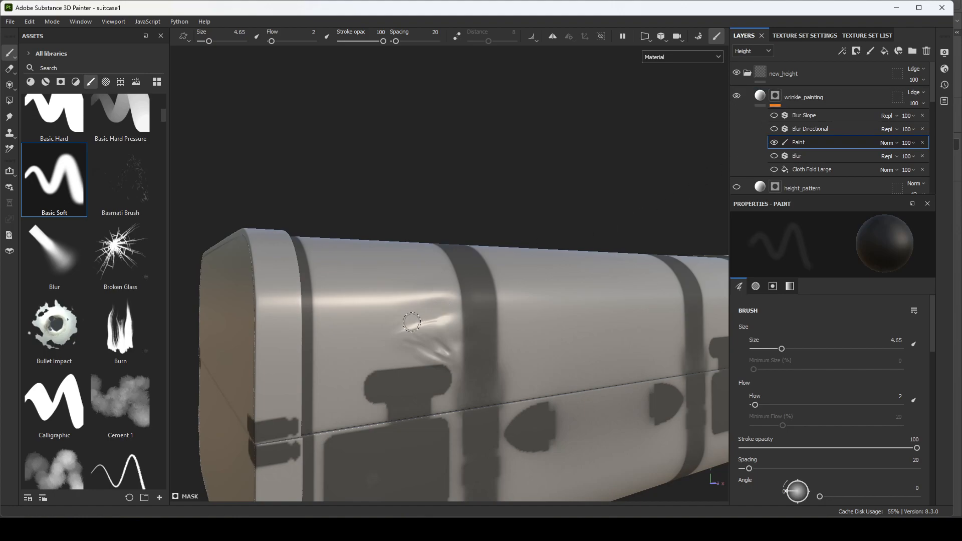
pyautogui.moveTo(451, 308)
pyautogui.mouseDown()
pyautogui.moveTo(396, 309)
pyautogui.moveTo(441, 307)
pyautogui.moveTo(423, 308)
pyautogui.mouseUp()
pyautogui.moveTo(431, 360)
pyautogui.mouseDown()
pyautogui.moveTo(381, 359)
pyautogui.moveTo(400, 353)
pyautogui.moveTo(388, 347)
pyautogui.mouseUp()
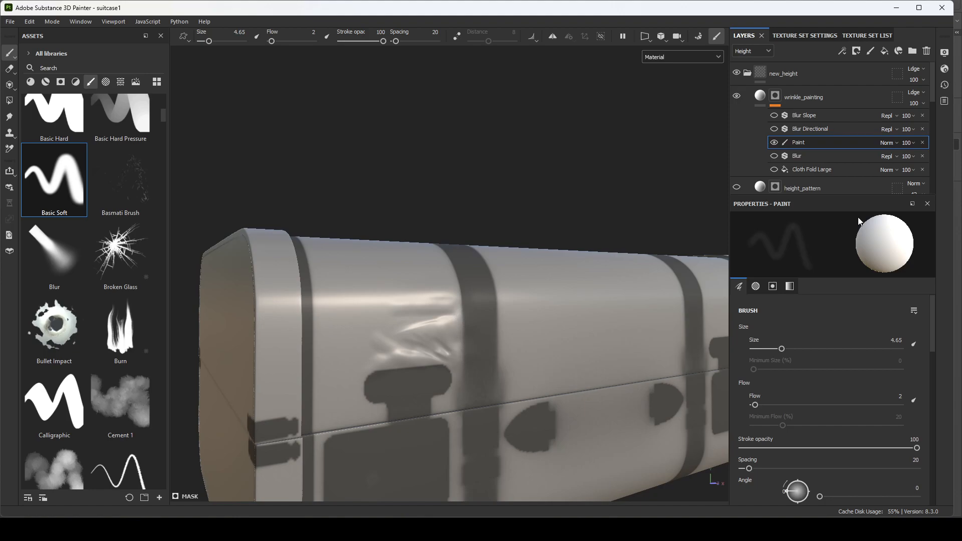
# Preview the Blur Directional effect, and add a Blur filter with intensity 1.1 above the Paint effect in the wrinkle_painting mask
pyautogui.click(775, 129)
pyautogui.click(775, 129)
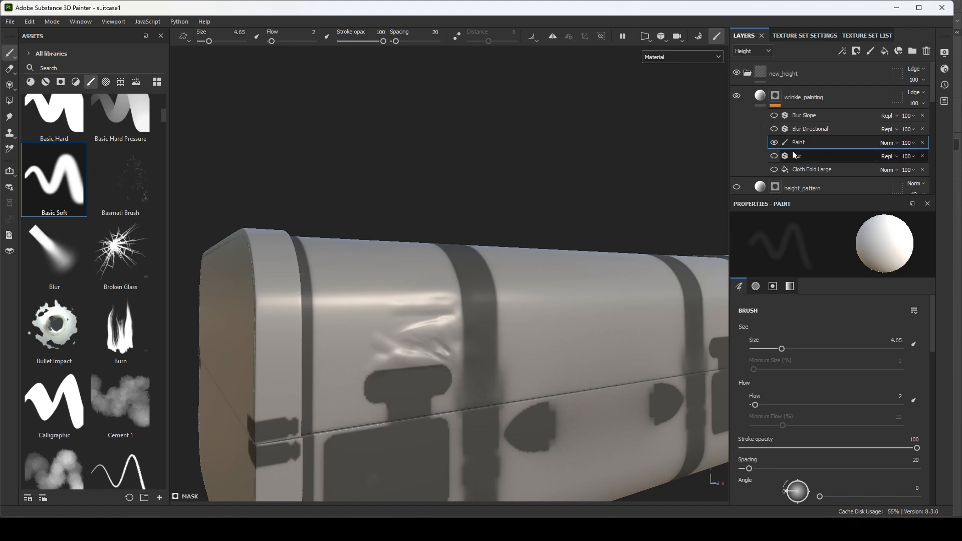
pyautogui.rightClick(821, 155)
pyautogui.click(808, 143)
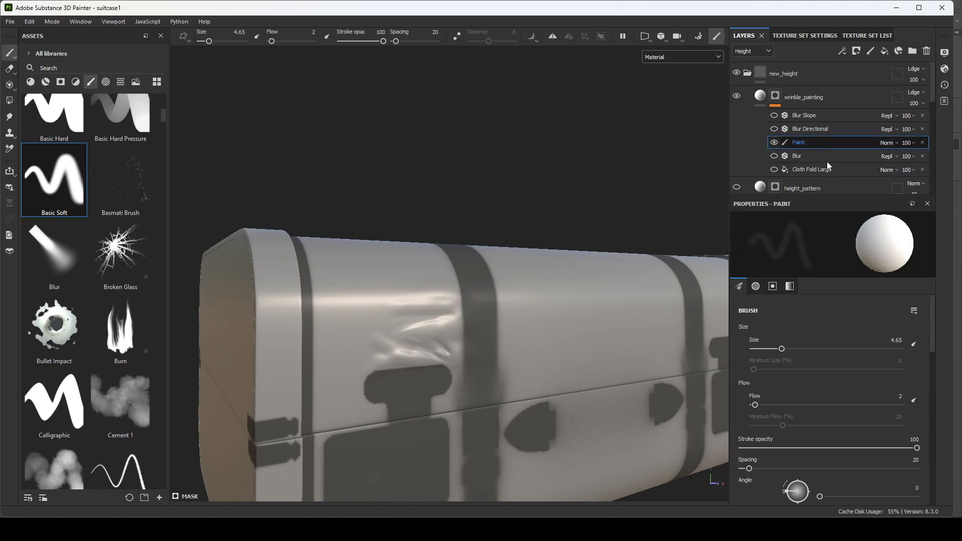
pyautogui.rightClick(822, 142)
pyautogui.click(856, 343)
pyautogui.click(811, 251)
pyautogui.click(825, 375)
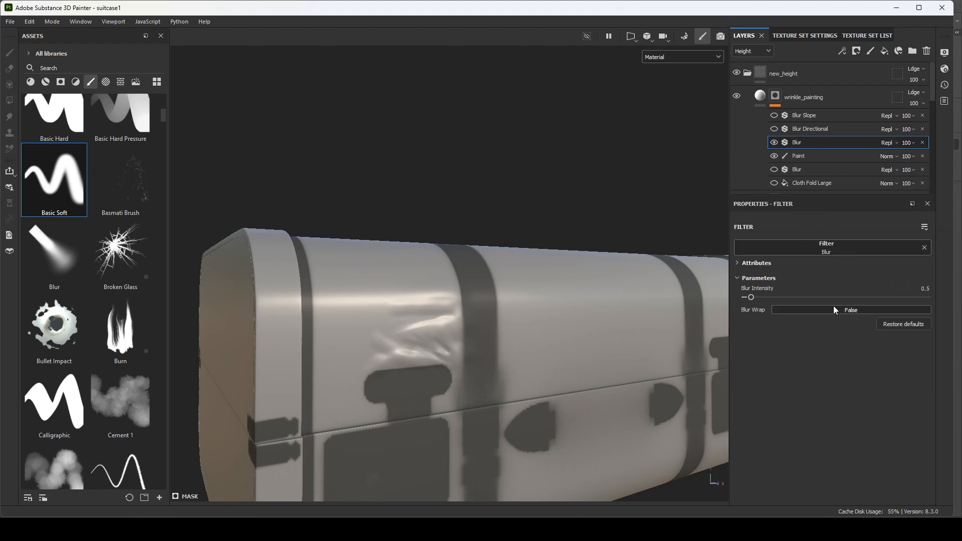
pyautogui.moveTo(757, 299); pyautogui.dragTo(757, 302)
# Show all texture sets to inspect the wrinkles beside the straps and lock, and isolate the suitcase body again
pyautogui.moveTo(540, 194)
pyautogui.keyDown('alt'); pyautogui.mouseDown()
pyautogui.moveTo(496, 209)
pyautogui.moveTo(520, 157)
pyautogui.moveTo(522, 199)
pyautogui.moveTo(521, 189)
pyautogui.mouseUp(); pyautogui.keyUp('alt')
pyautogui.click(792, 36)
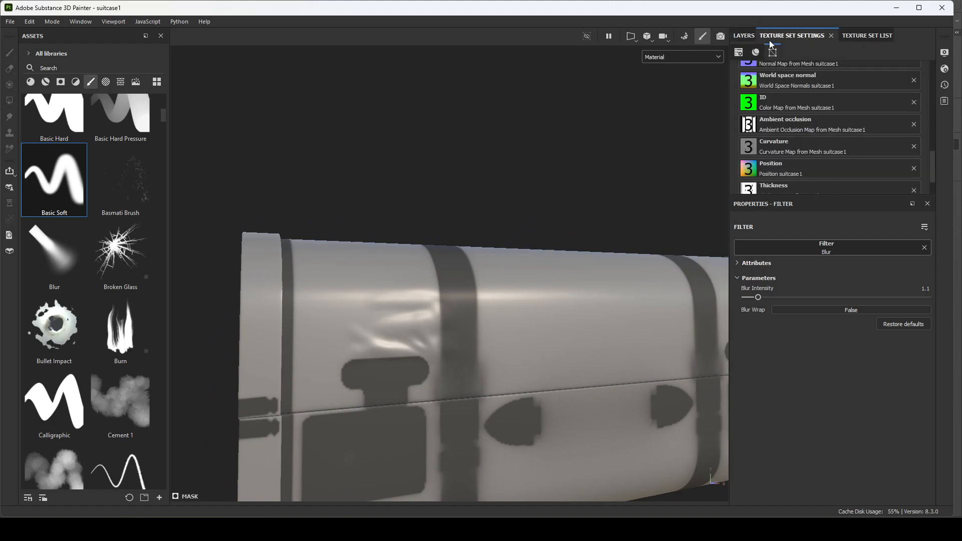
pyautogui.click(867, 35)
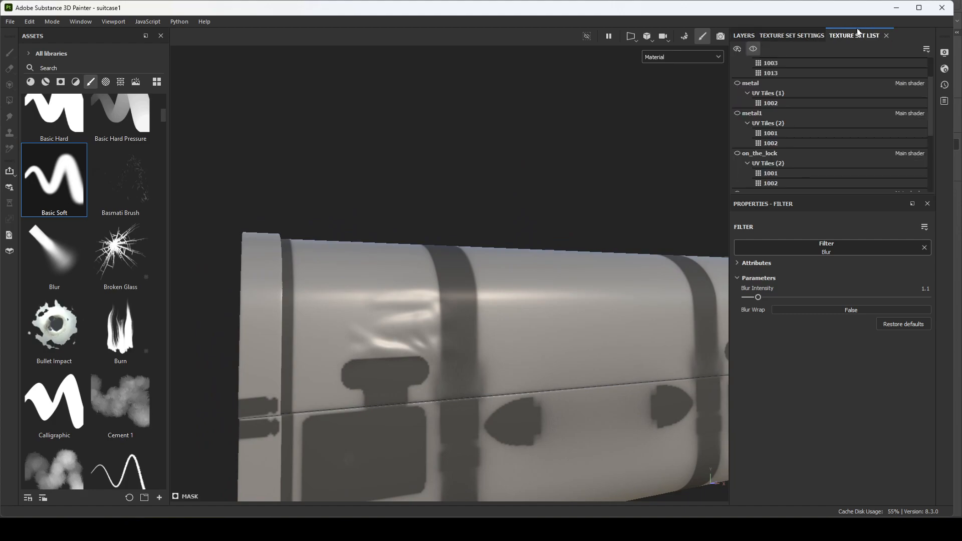
pyautogui.click(754, 50)
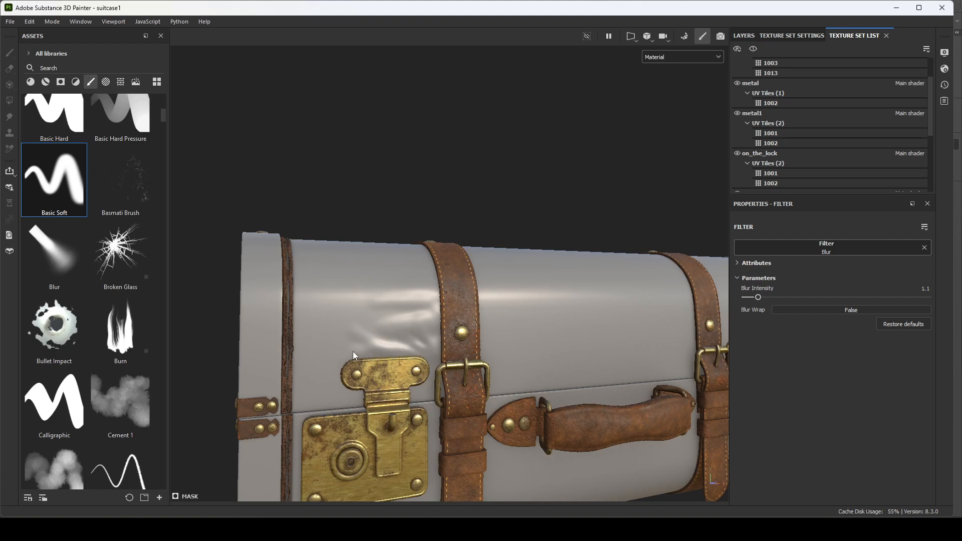
pyautogui.click(792, 35)
pyautogui.click(744, 36)
pyautogui.click(863, 35)
pyautogui.click(753, 49)
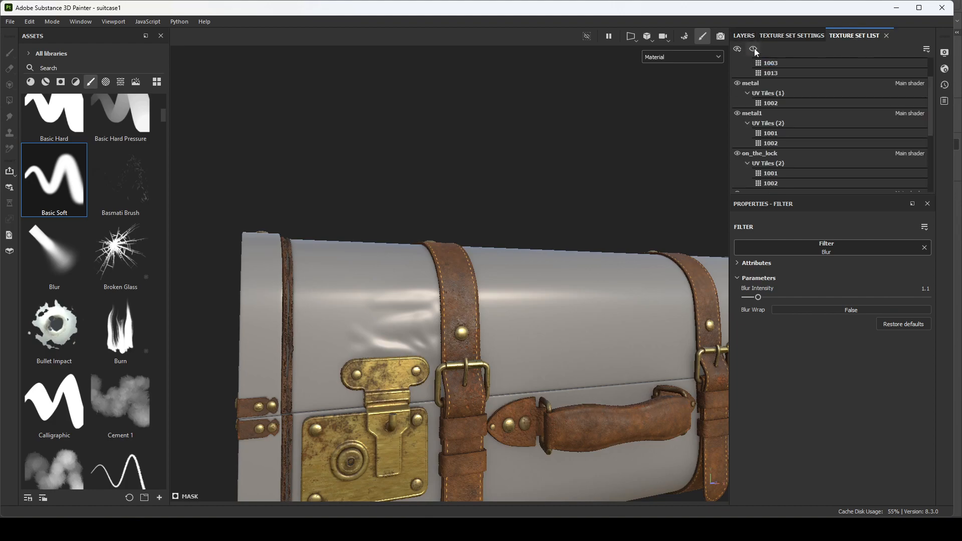
pyautogui.click(792, 36)
pyautogui.keyDown('alt'); pyautogui.moveTo(546, 161); pyautogui.dragTo(510, 189); pyautogui.keyUp('alt')
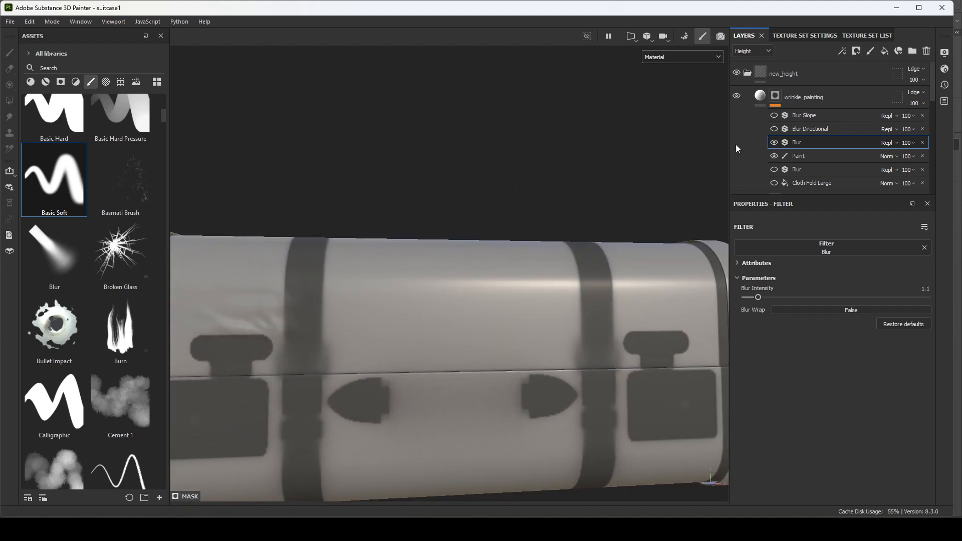
# Add a second Paint effect directly above the existing Paint effect in the wrinkle_painting mask
pyautogui.click(824, 157)
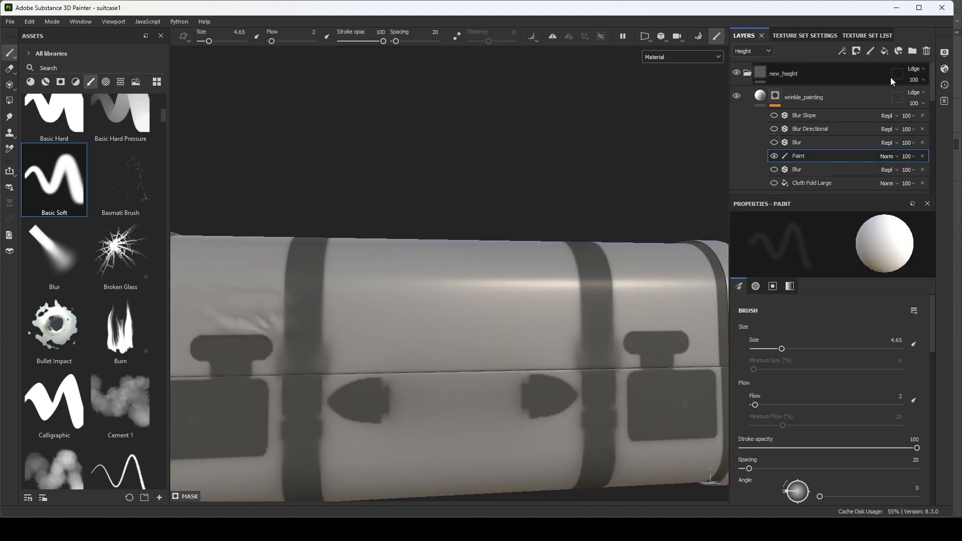
pyautogui.rightClick(861, 156)
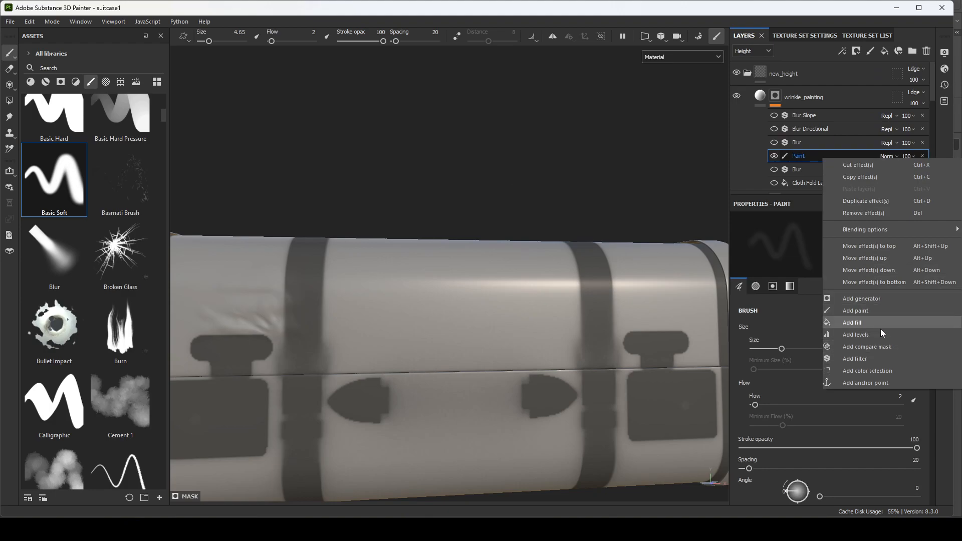
pyautogui.click(859, 312)
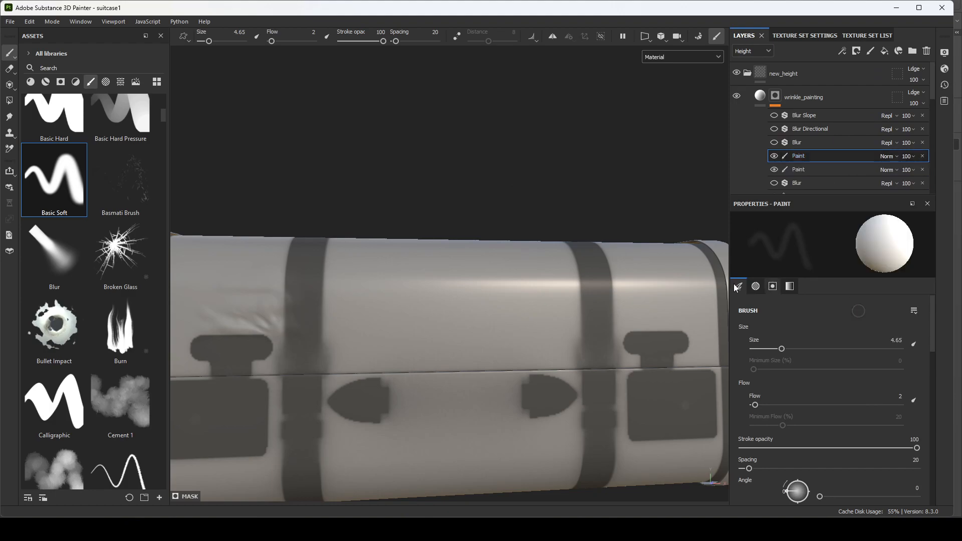
# Undo a trial stroke beside the right-hand front strap, and paint soft white wrinkles there with brush size 8.73 and flow 2
pyautogui.moveTo(501, 315); pyautogui.dragTo(587, 326)
pyautogui.hotkey('ctrl', 'z')
pyautogui.press(']')
pyautogui.press(']')
pyautogui.press(']')
pyautogui.press(']')
pyautogui.moveTo(466, 338); pyautogui.dragTo(576, 335)
pyautogui.moveTo(548, 296)
pyautogui.mouseDown()
pyautogui.moveTo(590, 302)
pyautogui.moveTo(542, 288)
pyautogui.mouseUp()
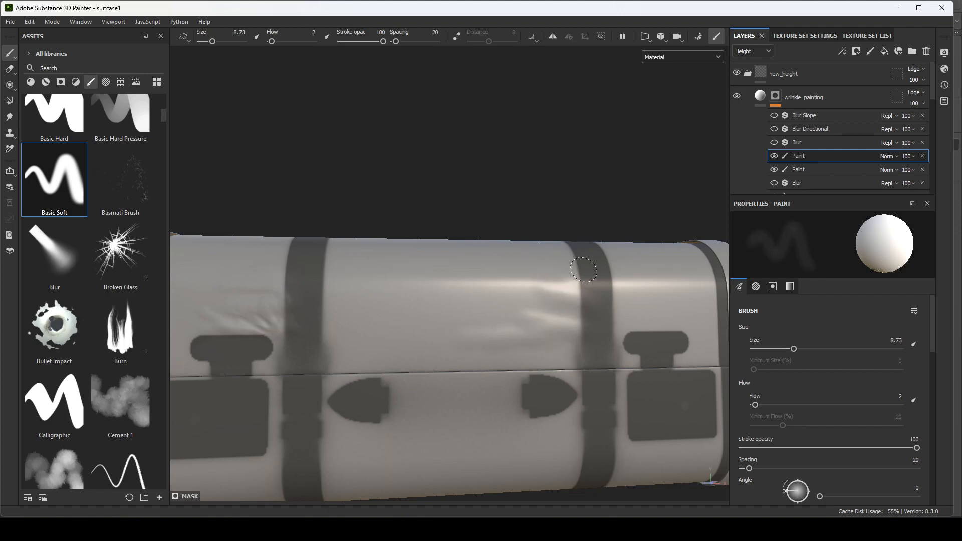
# Reduce the brush size to 5.55, raise the flow to 30, and paint a black stroke through the wrinkles beside the right-hand strap
pyautogui.keyDown('alt'); pyautogui.moveTo(563, 189); pyautogui.dragTo(571, 278); pyautogui.keyUp('alt')
pyautogui.press('[')
pyautogui.press('[')
pyautogui.press('[')
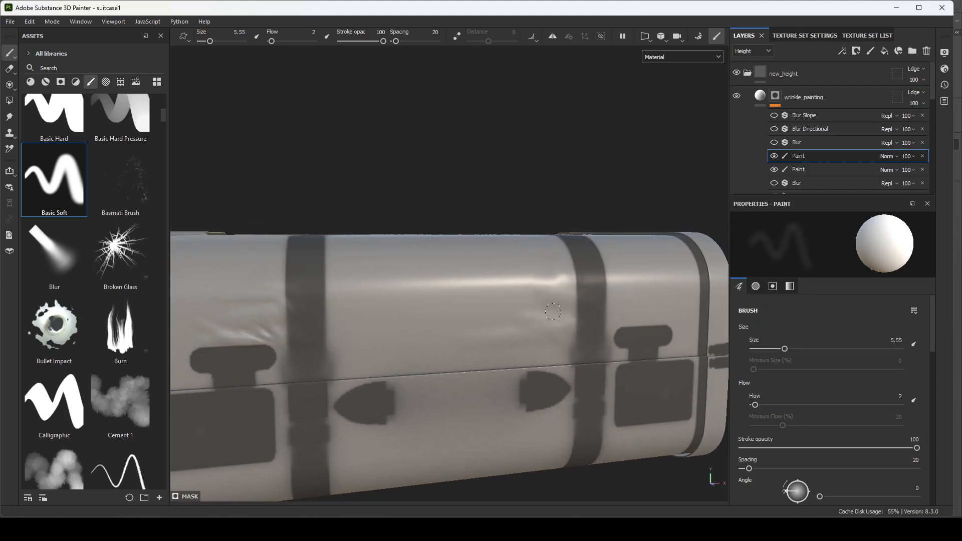
pyautogui.press('x')
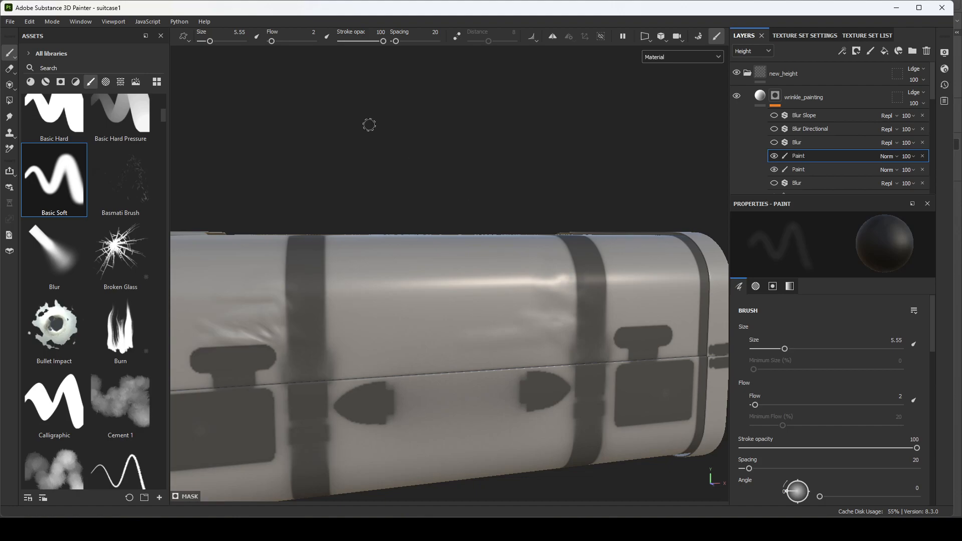
pyautogui.click(284, 41)
pyautogui.moveTo(554, 295); pyautogui.dragTo(531, 304)
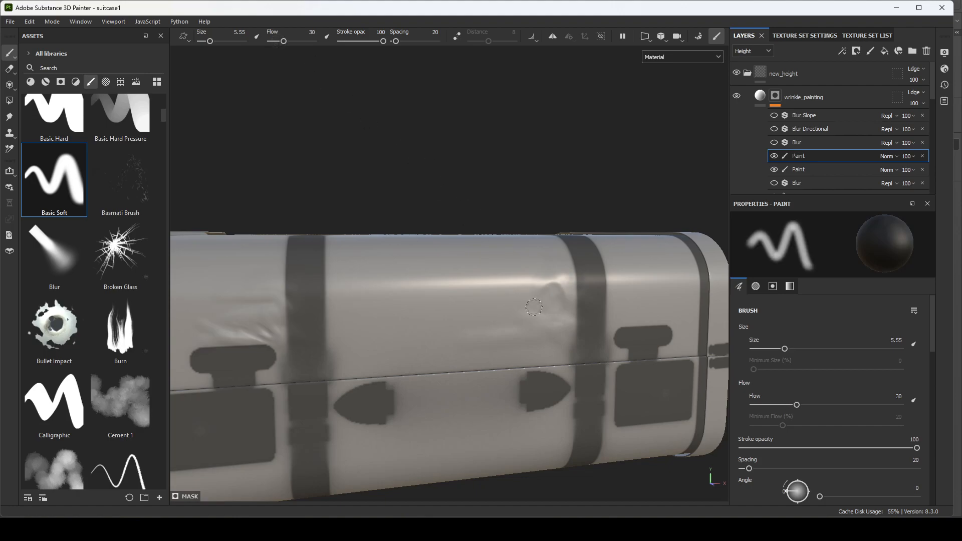
# Build stronger wrinkles beside the right-hand strap with alternating white and black mask strokes, extending them from the lid edge down toward the seam
pyautogui.press('x')
pyautogui.moveTo(557, 269)
pyautogui.mouseDown()
pyautogui.moveTo(580, 300)
pyautogui.moveTo(565, 350)
pyautogui.moveTo(527, 349)
pyautogui.mouseUp()
pyautogui.moveTo(573, 196)
pyautogui.keyDown('alt'); pyautogui.mouseDown()
pyautogui.moveTo(564, 245)
pyautogui.moveTo(561, 235)
pyautogui.mouseUp(); pyautogui.keyUp('alt')
pyautogui.press('x')
pyautogui.press('x')
pyautogui.moveTo(557, 281)
pyautogui.mouseDown()
pyautogui.moveTo(523, 286)
pyautogui.moveTo(543, 296)
pyautogui.mouseUp()
pyautogui.moveTo(534, 251)
pyautogui.mouseDown()
pyautogui.moveTo(545, 260)
pyautogui.moveTo(534, 281)
pyautogui.moveTo(562, 272)
pyautogui.moveTo(524, 264)
pyautogui.moveTo(548, 280)
pyautogui.mouseUp()
pyautogui.press('x')
pyautogui.keyDown('alt'); pyautogui.moveTo(656, 411); pyautogui.dragTo(646, 451); pyautogui.keyUp('alt')
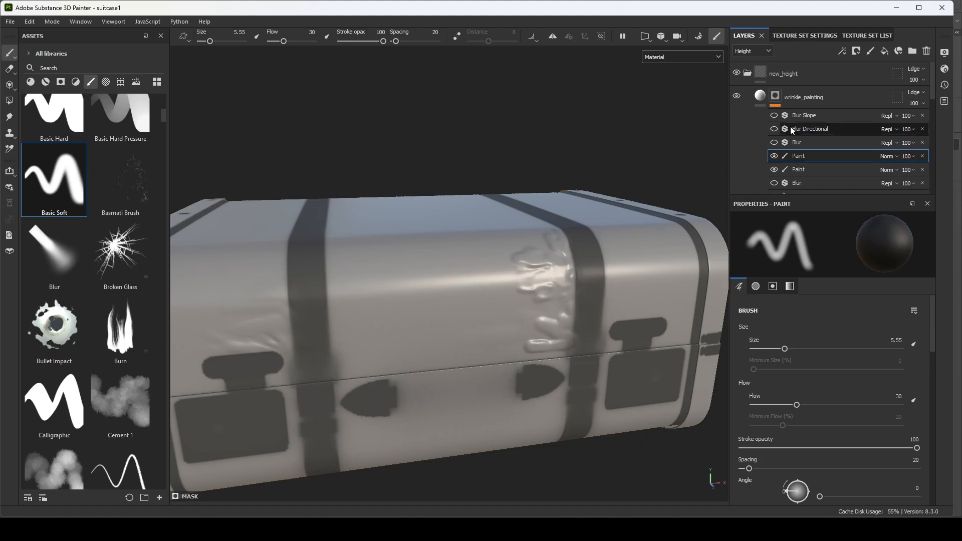
# Enable the Blur Directional effect in the wrinkle_painting mask, and set its intensity to 7.49 and angle to 0
pyautogui.click(774, 128)
pyautogui.click(775, 128)
pyautogui.click(775, 129)
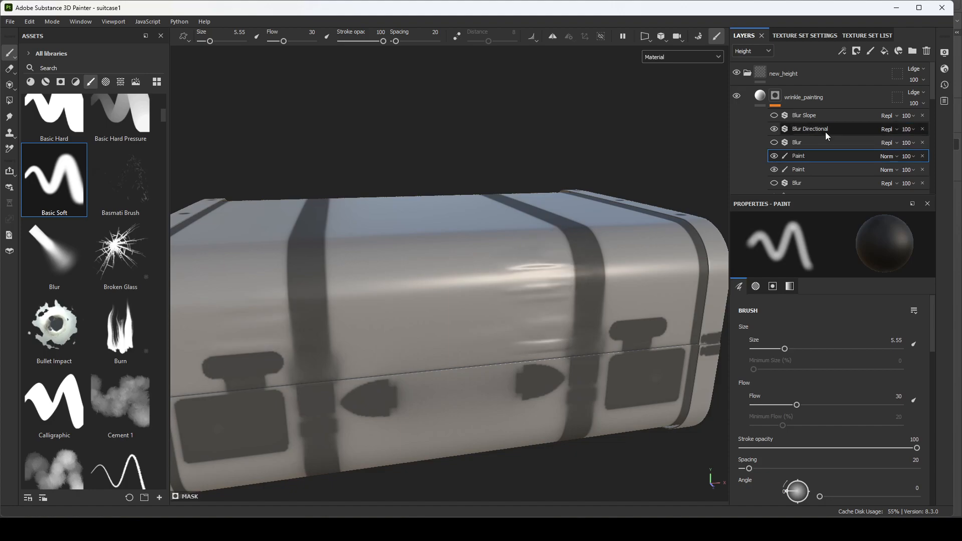
pyautogui.click(826, 129)
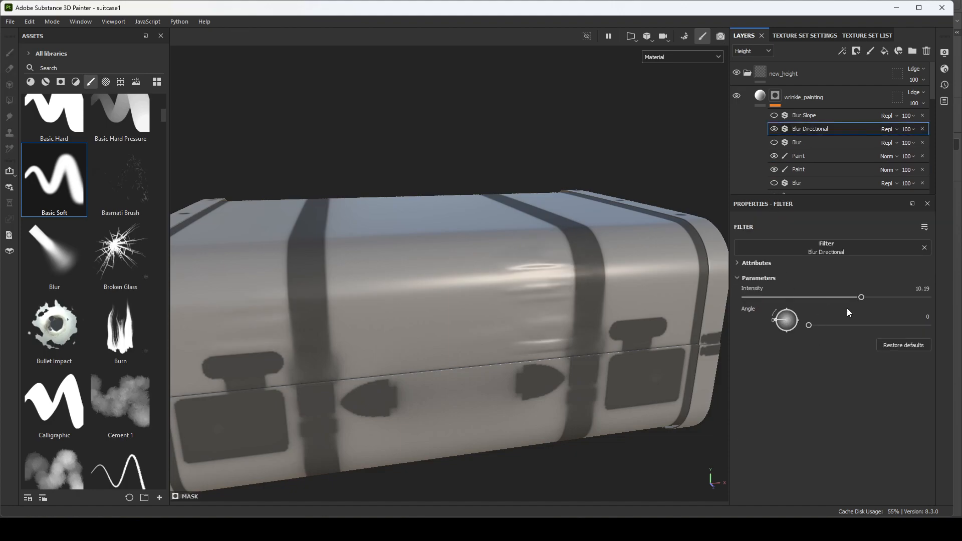
pyautogui.moveTo(862, 298); pyautogui.dragTo(823, 298)
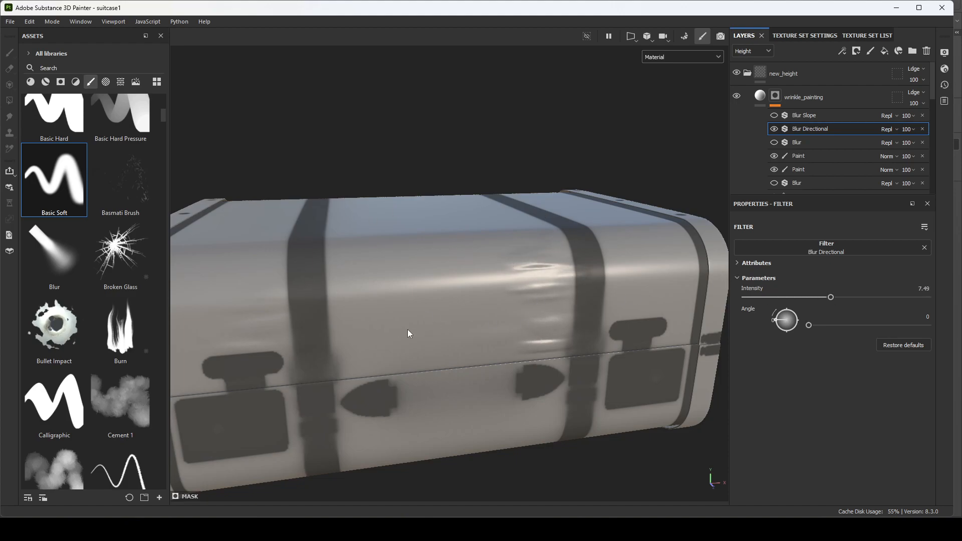
pyautogui.moveTo(809, 325)
pyautogui.mouseDown()
pyautogui.moveTo(843, 326)
pyautogui.moveTo(804, 323)
pyautogui.mouseUp()
pyautogui.moveTo(456, 265)
pyautogui.keyDown('alt'); pyautogui.mouseDown()
pyautogui.moveTo(436, 302)
pyautogui.moveTo(492, 273)
pyautogui.moveTo(494, 187)
pyautogui.moveTo(477, 258)
pyautogui.mouseUp(); pyautogui.keyUp('alt')
# Return to the upper Paint effect and add black strokes to the blurred wrinkles just above the lid seam
pyautogui.click(825, 155)
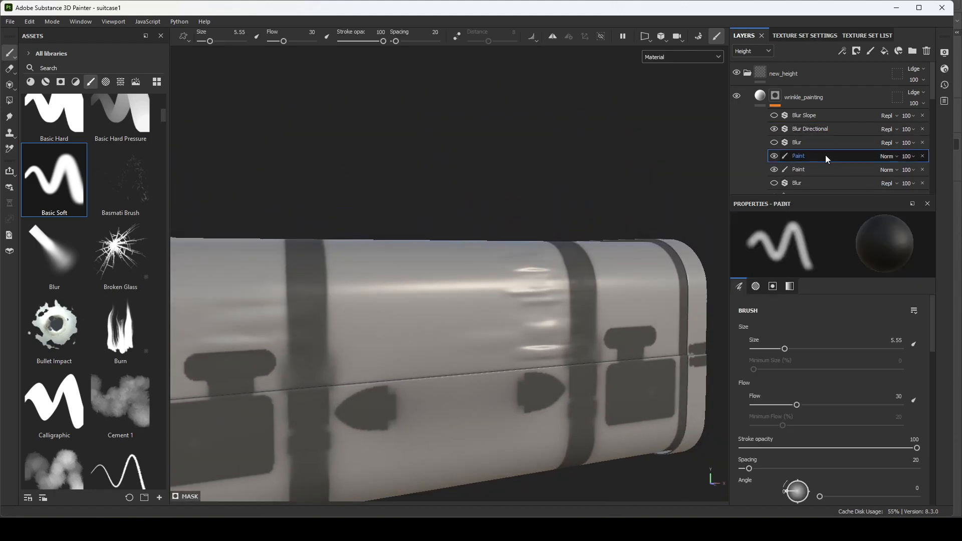
pyautogui.keyDown('alt'); pyautogui.moveTo(526, 361); pyautogui.dragTo(539, 323); pyautogui.keyUp('alt')
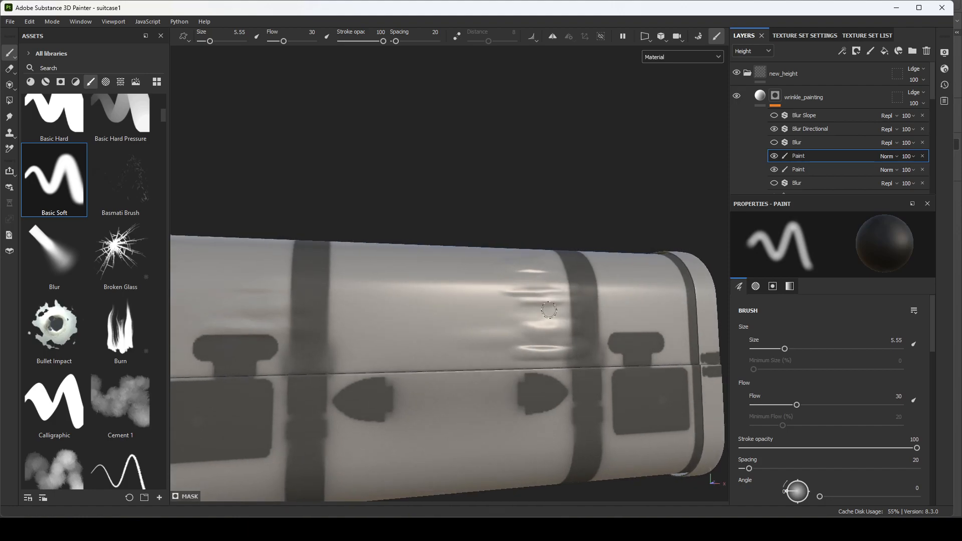
pyautogui.press('x')
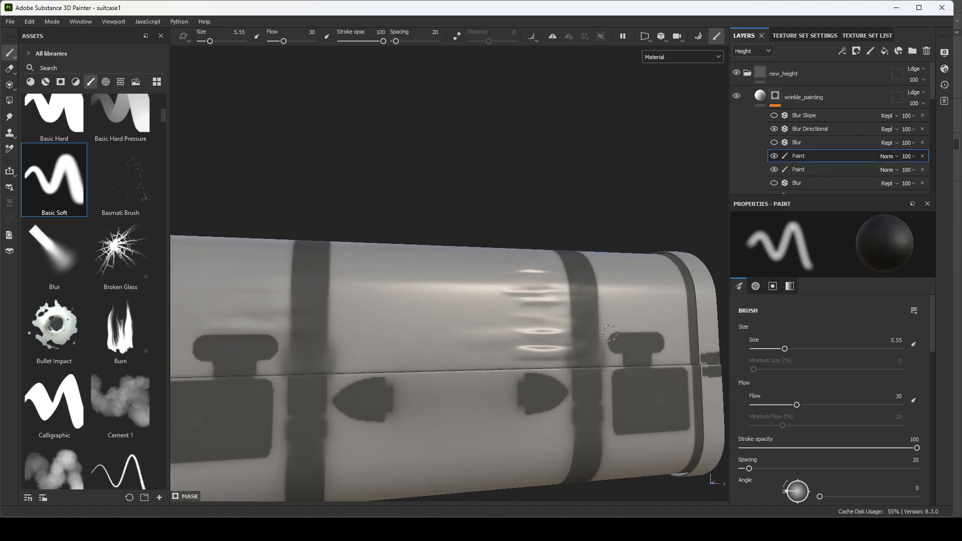
pyautogui.moveTo(520, 358); pyautogui.dragTo(552, 359)
pyautogui.press('x')
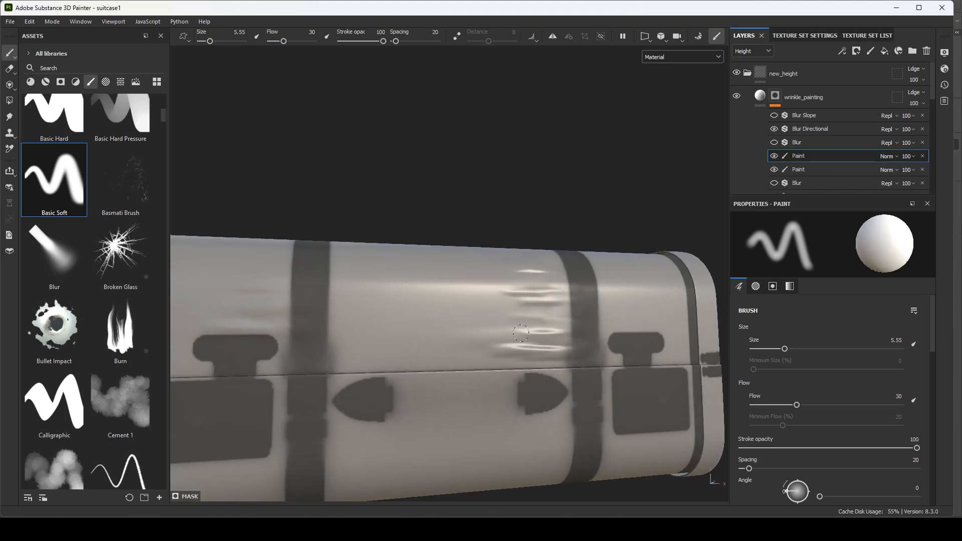
# Lower the brush flow to 10 and refine the wrinkles beside the right-hand strap with black and white strokes
pyautogui.moveTo(284, 41)
pyautogui.mouseDown()
pyautogui.moveTo(273, 43)
pyautogui.moveTo(282, 43)
pyautogui.mouseUp()
pyautogui.press('x')
pyautogui.moveTo(518, 332)
pyautogui.mouseDown()
pyautogui.moveTo(558, 333)
pyautogui.moveTo(509, 331)
pyautogui.moveTo(555, 352)
pyautogui.moveTo(573, 307)
pyautogui.moveTo(563, 325)
pyautogui.moveTo(558, 295)
pyautogui.moveTo(566, 302)
pyautogui.mouseUp()
pyautogui.press('x')
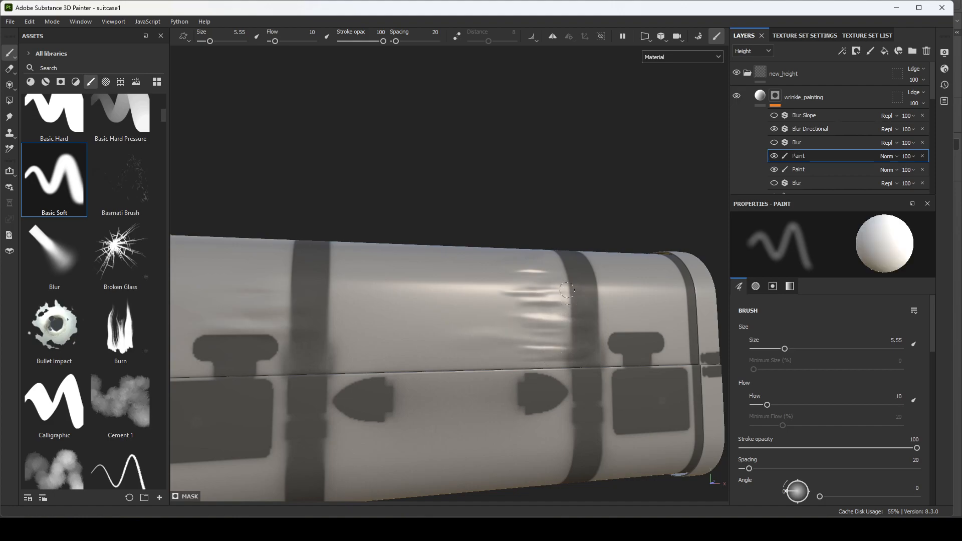
pyautogui.keyDown('alt'); pyautogui.moveTo(567, 203); pyautogui.dragTo(575, 206); pyautogui.keyUp('alt')
pyautogui.press('x')
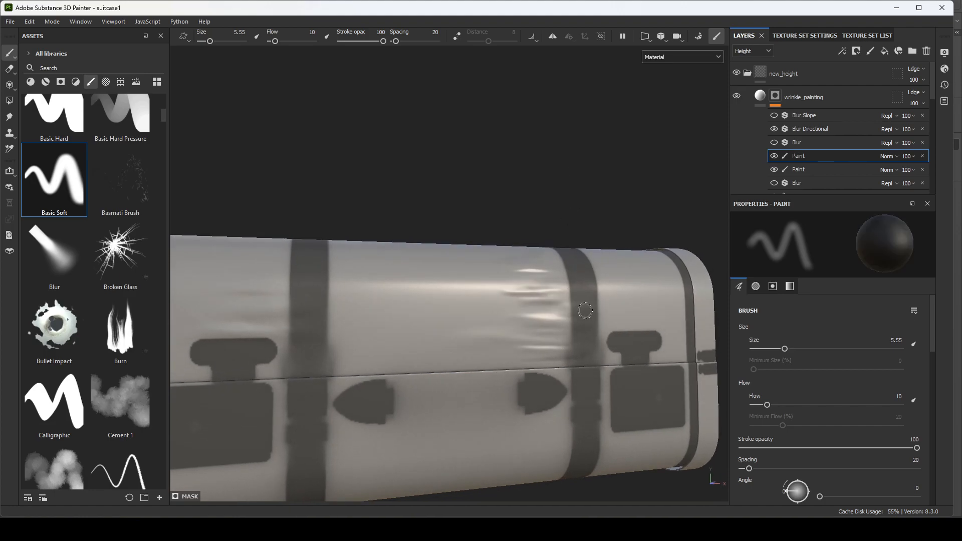
pyautogui.press('x')
pyautogui.moveTo(541, 295); pyautogui.dragTo(556, 325)
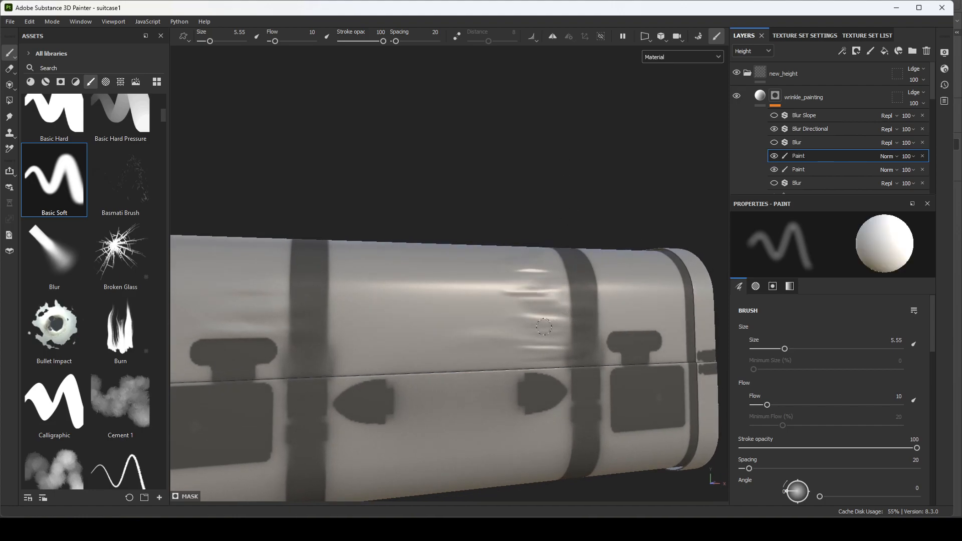
# Inspect the wrinkles from several angles, try a Blur Directional intensity of 14.1, and settle on 4.89
pyautogui.scroll(-2, 544, 331)
pyautogui.moveTo(486, 220)
pyautogui.keyDown('alt'); pyautogui.mouseDown()
pyautogui.moveTo(512, 221)
pyautogui.moveTo(477, 167)
pyautogui.moveTo(492, 224)
pyautogui.moveTo(538, 311)
pyautogui.mouseUp(); pyautogui.keyUp('alt')
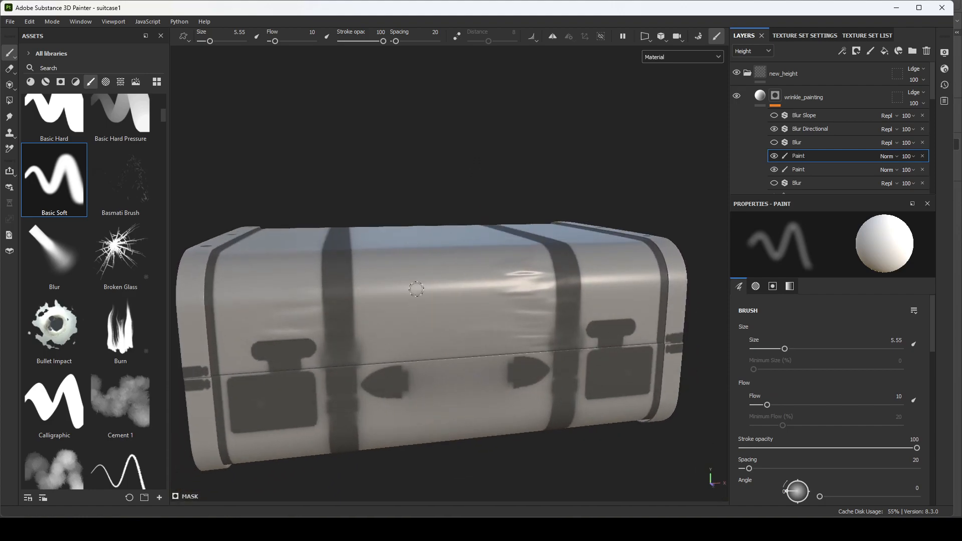
pyautogui.keyDown('alt'); pyautogui.moveTo(573, 471); pyautogui.dragTo(532, 383); pyautogui.keyUp('alt')
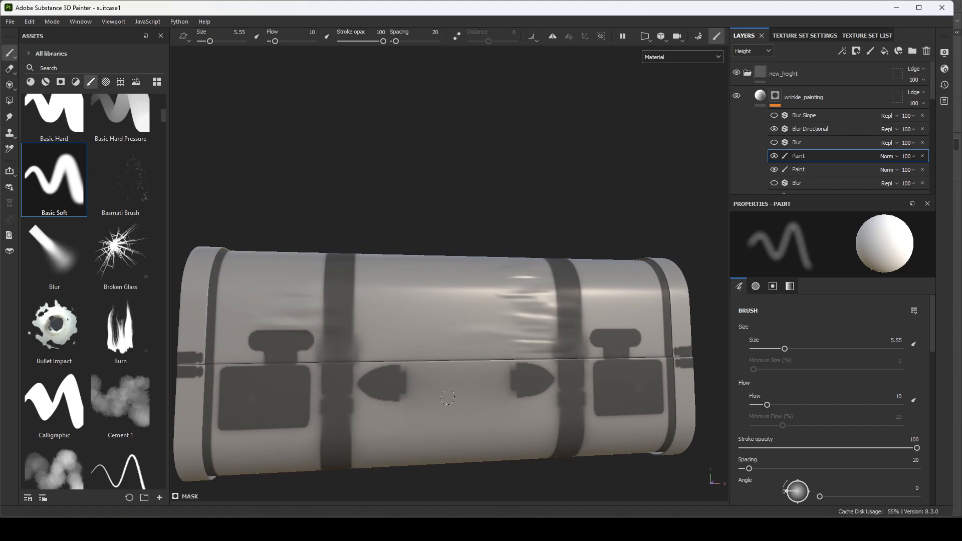
pyautogui.keyDown('alt'); pyautogui.moveTo(479, 192); pyautogui.dragTo(503, 196); pyautogui.keyUp('alt')
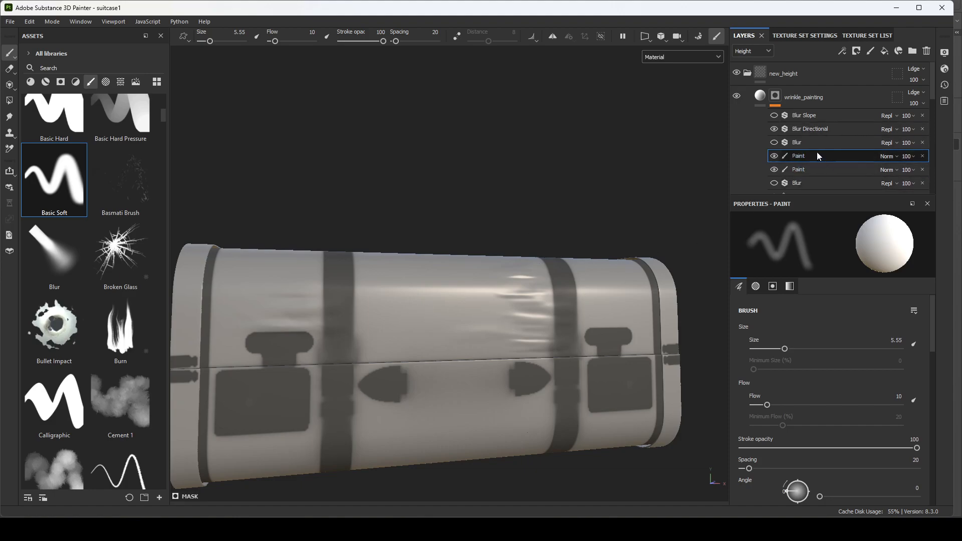
pyautogui.click(821, 129)
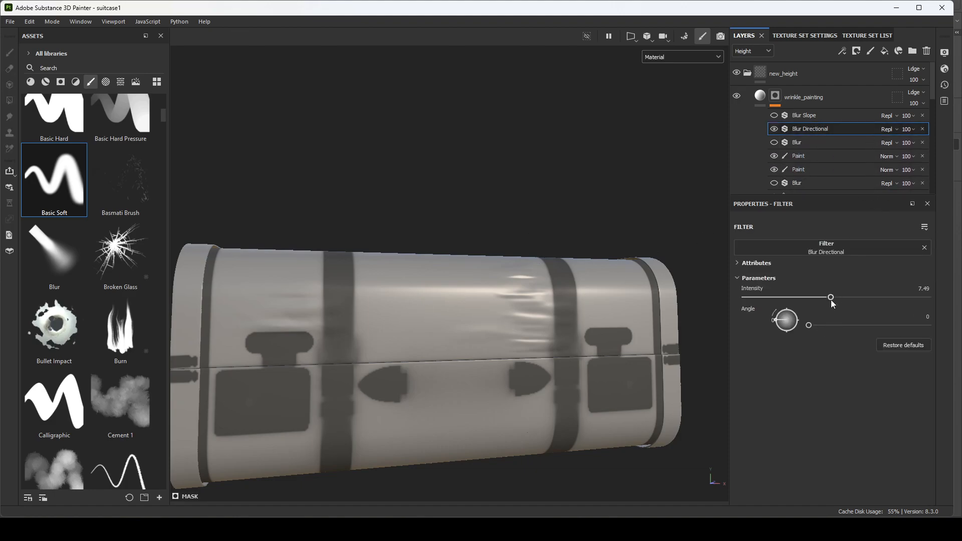
pyautogui.moveTo(804, 297); pyautogui.dragTo(933, 309)
pyautogui.click(909, 298)
pyautogui.keyDown('alt'); pyautogui.moveTo(531, 203); pyautogui.dragTo(534, 213); pyautogui.keyUp('alt')
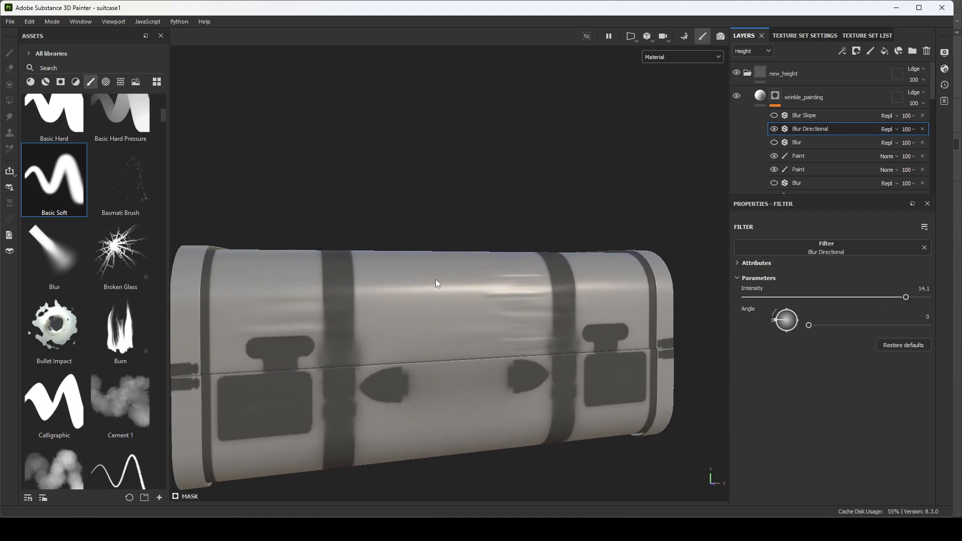
pyautogui.keyDown('alt'); pyautogui.moveTo(504, 271); pyautogui.dragTo(469, 284); pyautogui.keyUp('alt')
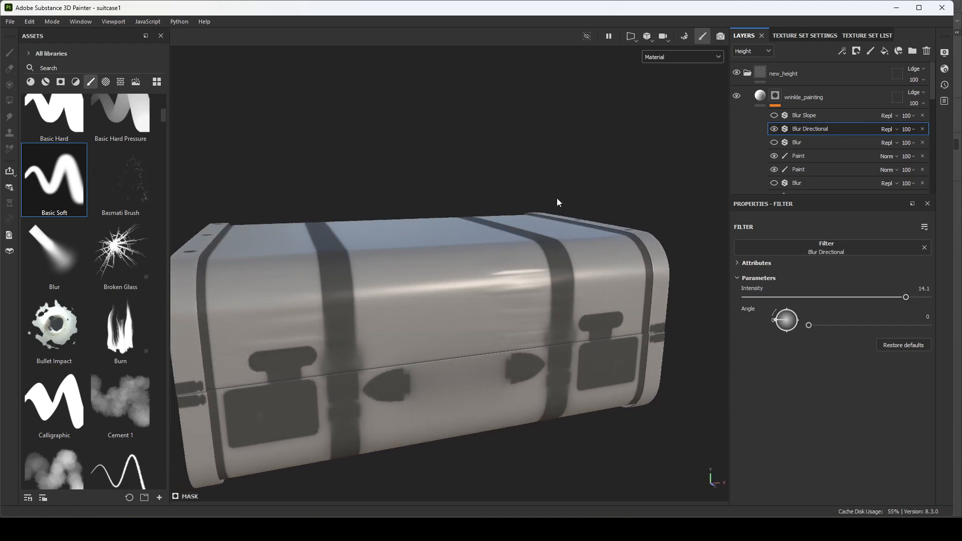
pyautogui.keyDown('alt'); pyautogui.moveTo(560, 204); pyautogui.dragTo(581, 187); pyautogui.keyUp('alt')
pyautogui.moveTo(872, 297); pyautogui.dragTo(788, 296)
pyautogui.keyDown('alt'); pyautogui.moveTo(602, 286); pyautogui.dragTo(726, 241); pyautogui.keyUp('alt')
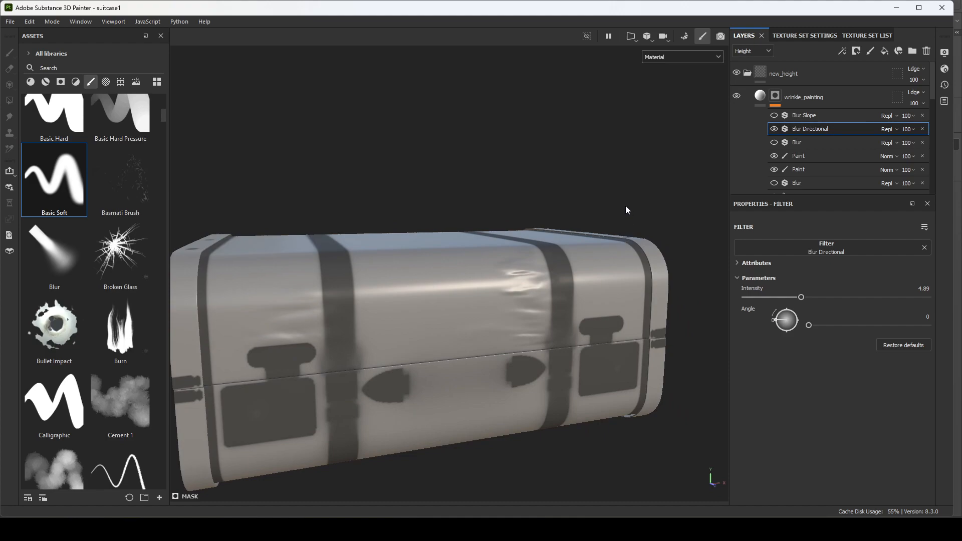
# Enable the Blur Slope effect in the wrinkle_painting mask and reduce its intensity to 0.102
pyautogui.keyDown('alt'); pyautogui.moveTo(540, 195); pyautogui.dragTo(551, 284); pyautogui.keyUp('alt')
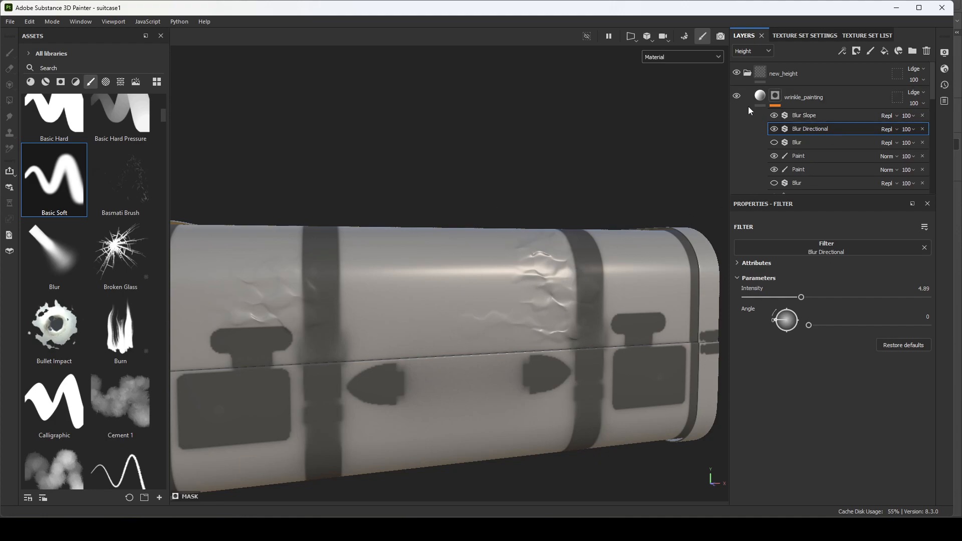
pyautogui.click(810, 116)
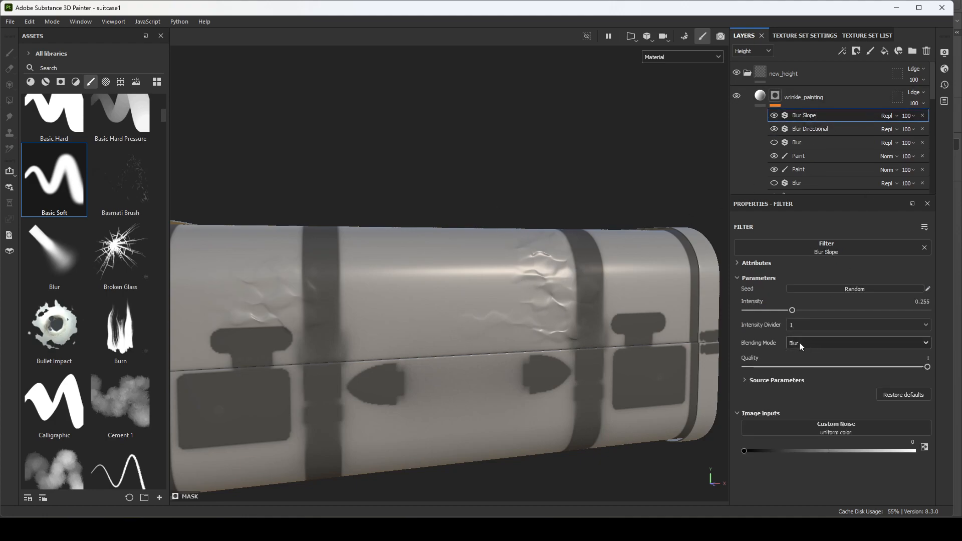
pyautogui.moveTo(791, 310); pyautogui.dragTo(760, 310)
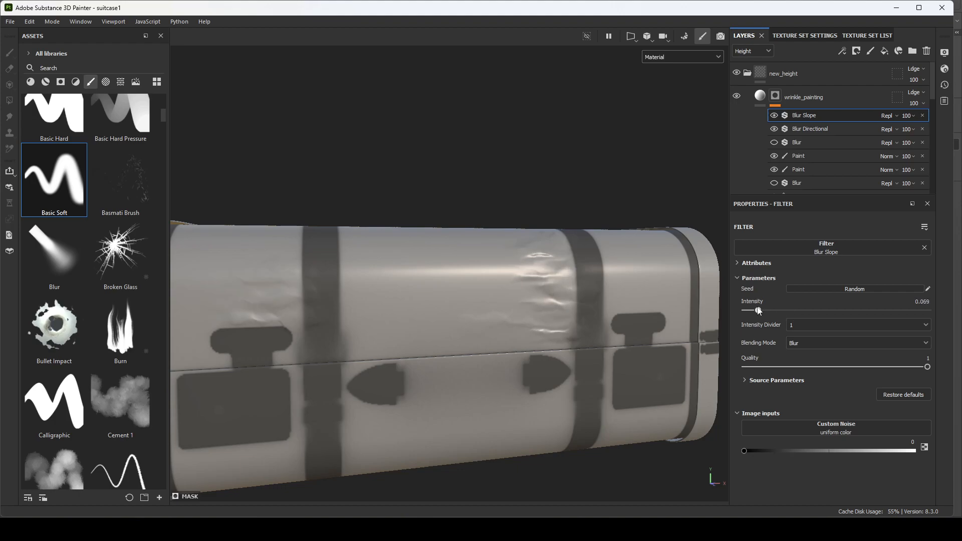
# Set the Blur Slope source blur to 1.25 and source tiling to 0.53, and drop the effect's intensity to 0
pyautogui.click(748, 380)
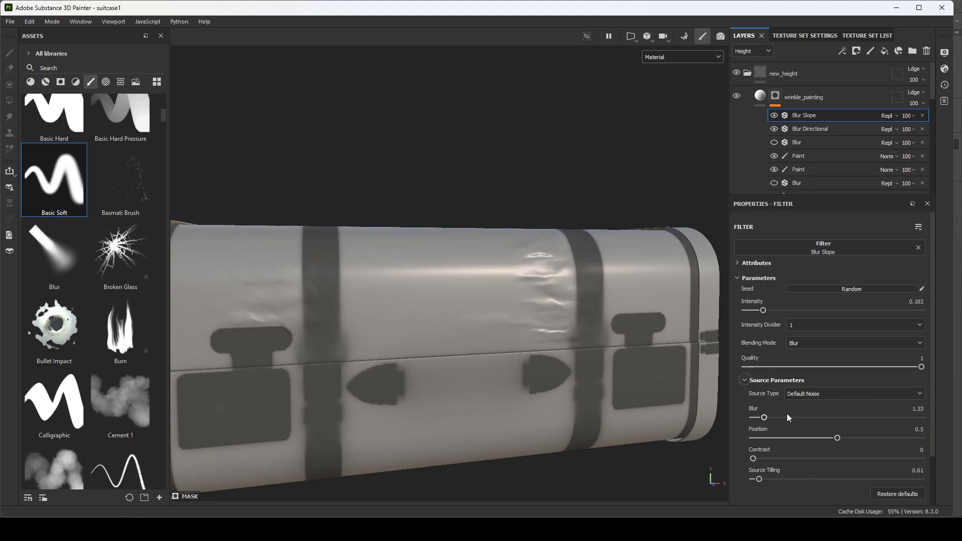
pyautogui.moveTo(760, 480); pyautogui.dragTo(758, 480)
pyautogui.click(763, 417)
pyautogui.moveTo(753, 418)
pyautogui.mouseDown()
pyautogui.moveTo(775, 417)
pyautogui.moveTo(764, 418)
pyautogui.mouseUp()
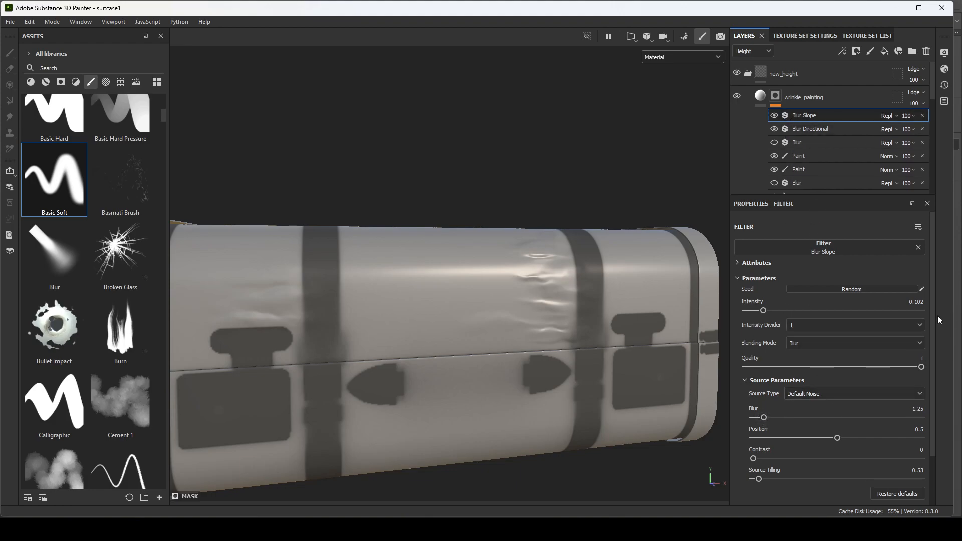
pyautogui.moveTo(764, 310)
pyautogui.mouseDown()
pyautogui.moveTo(742, 312)
pyautogui.moveTo(825, 320)
pyautogui.moveTo(712, 316)
pyautogui.moveTo(810, 321)
pyautogui.moveTo(722, 307)
pyautogui.mouseUp()
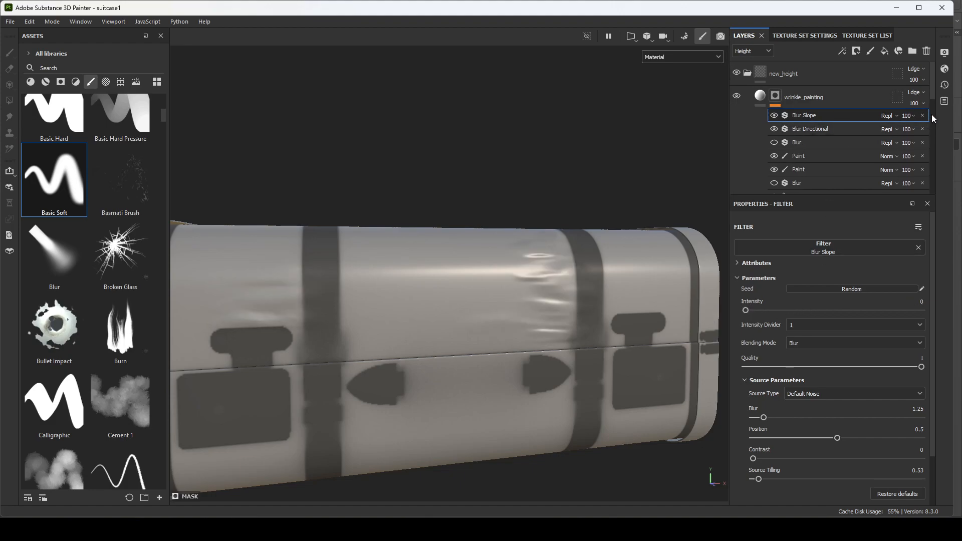
# Add a paint layer directly above height_pattern and name it blurSlope_mask
pyautogui.scroll(-2, 933, 95)
pyautogui.scroll(-1, 931, 111)
pyautogui.click(802, 161)
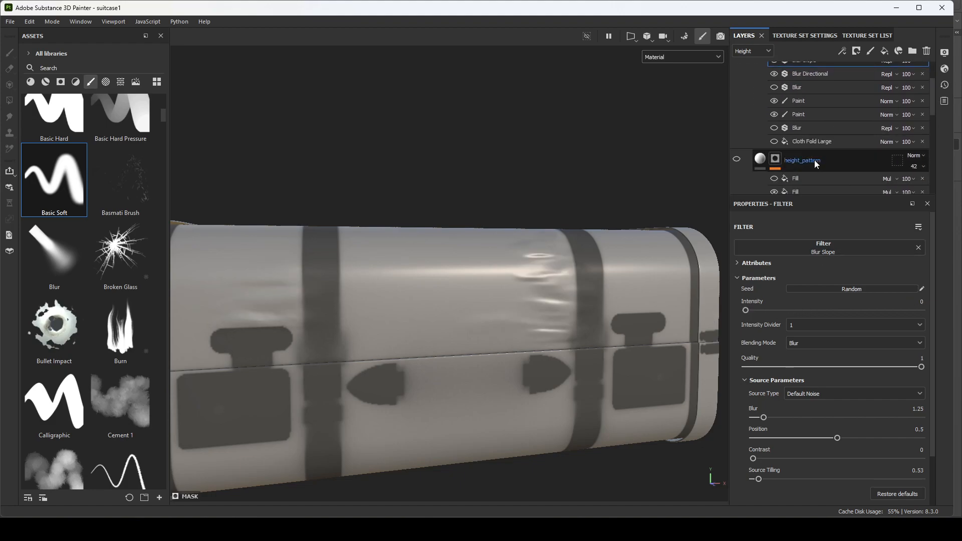
pyautogui.click(872, 51)
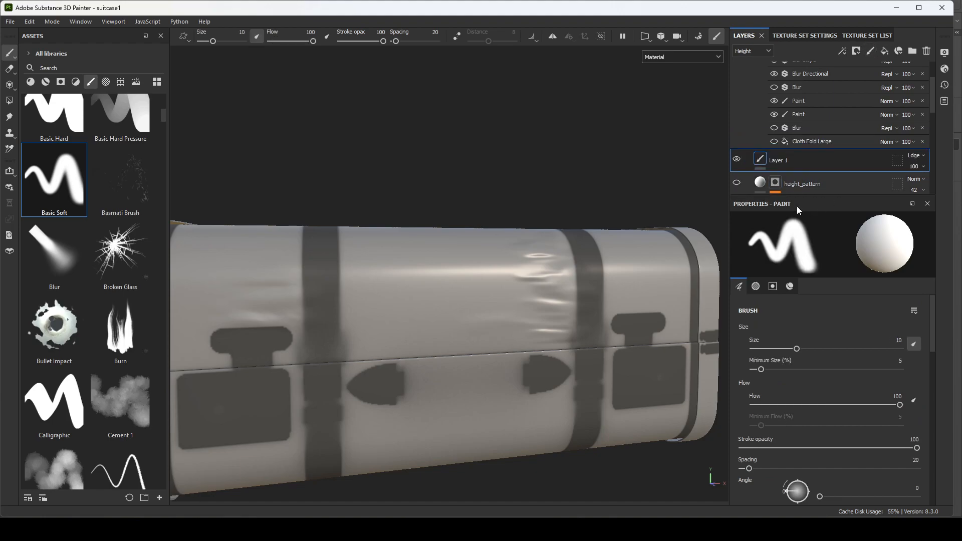
pyautogui.doubleClick(785, 161)
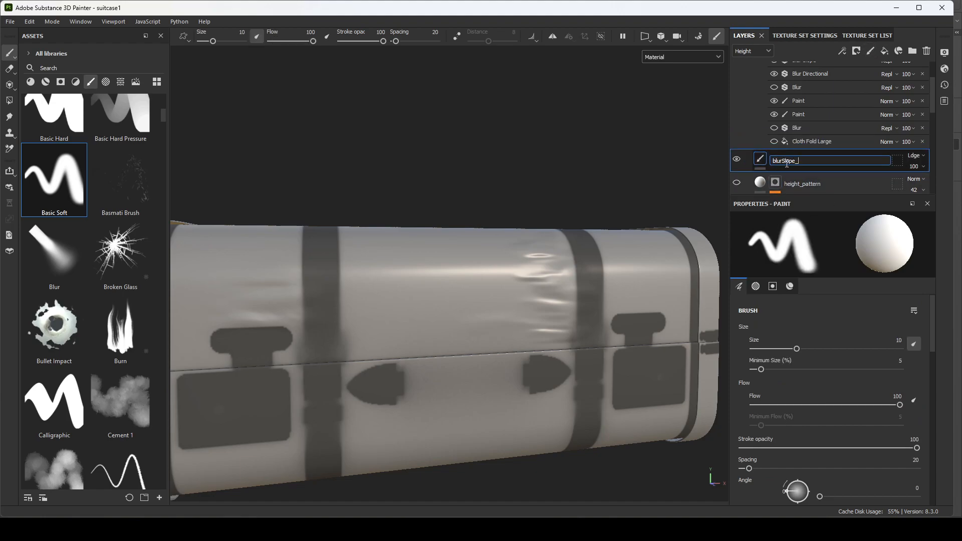
pyautogui.write('blurSlope_mask')
pyautogui.press('Return')
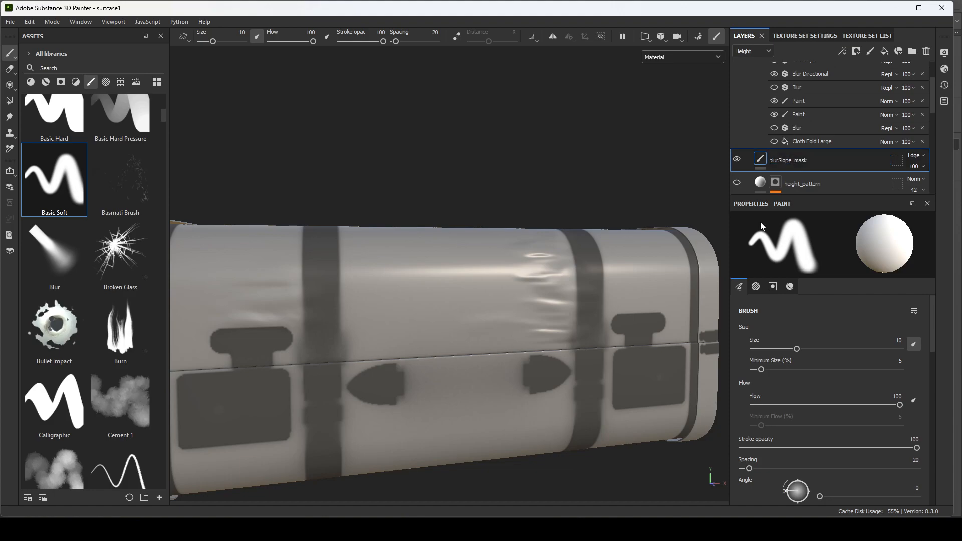
# Add a mask to the blurSlope_mask layer and give that mask a fill effect with a paint effect above it
pyautogui.rightClick(764, 158)
pyautogui.click(800, 171)
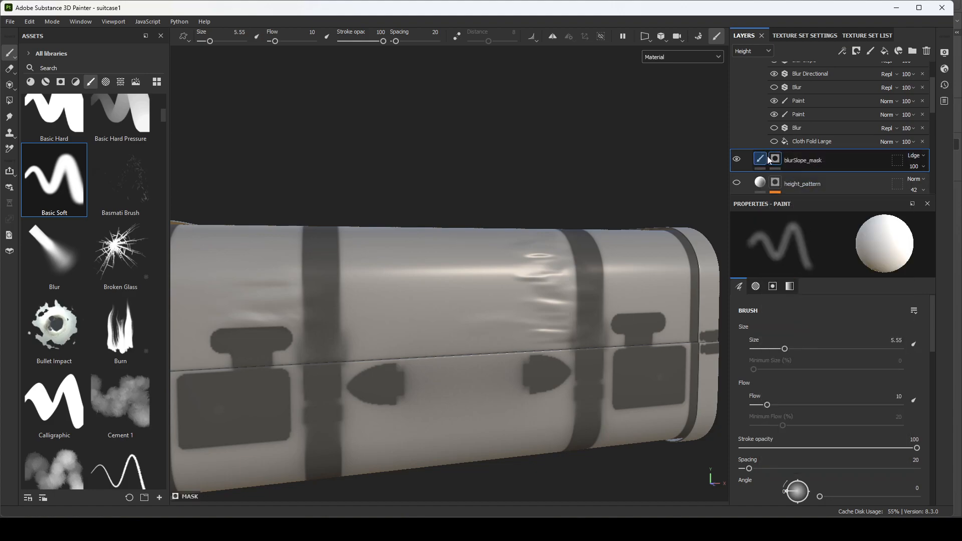
pyautogui.rightClick(777, 161)
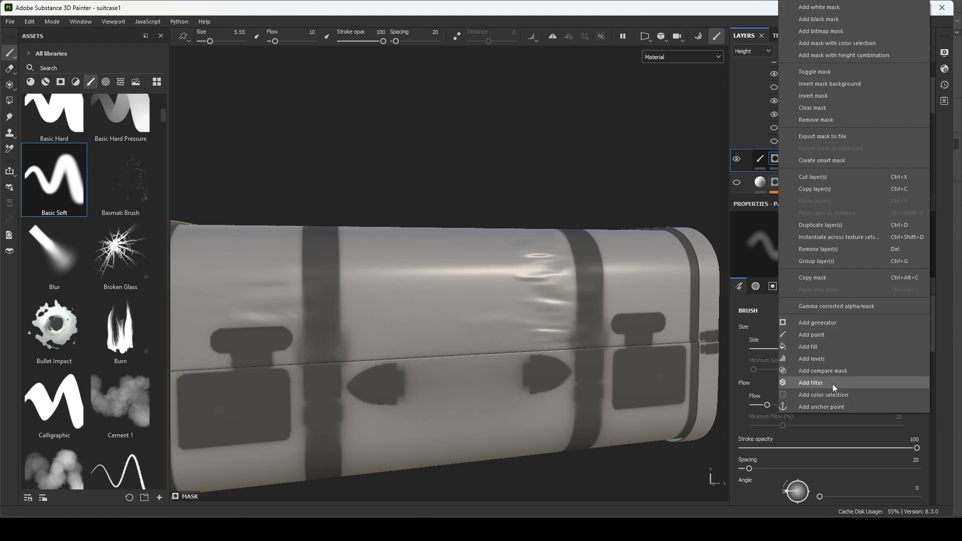
pyautogui.click(831, 346)
pyautogui.rightClick(800, 177)
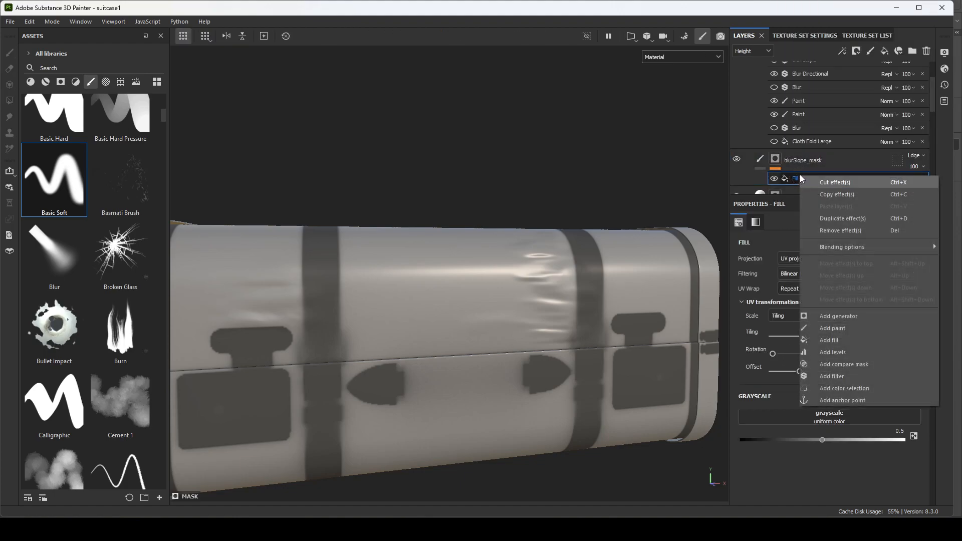
pyautogui.click(849, 327)
# Search the texture assets for "noise" and assign BnW Spots 3 as the grayscale of the mask's fill effect
pyautogui.click(796, 192)
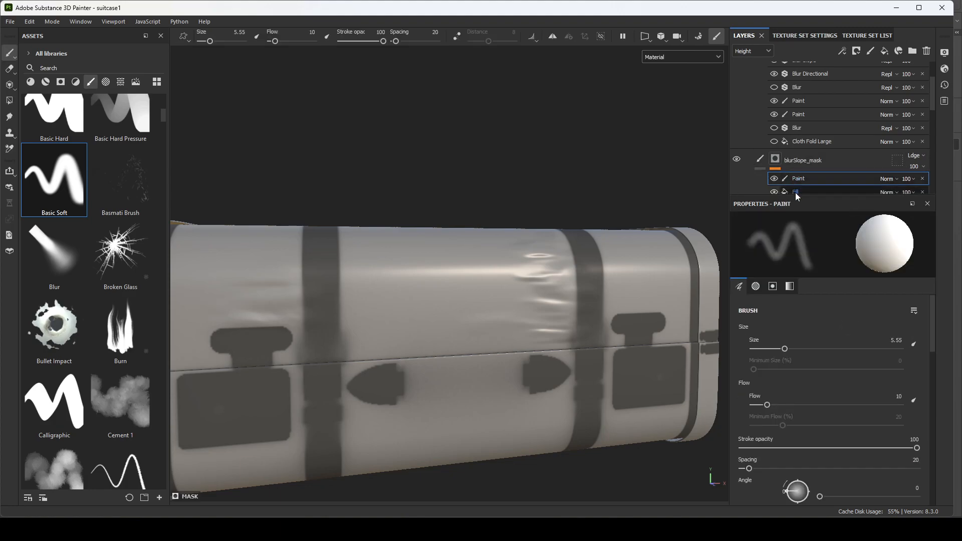
pyautogui.click(106, 82)
pyautogui.click(120, 81)
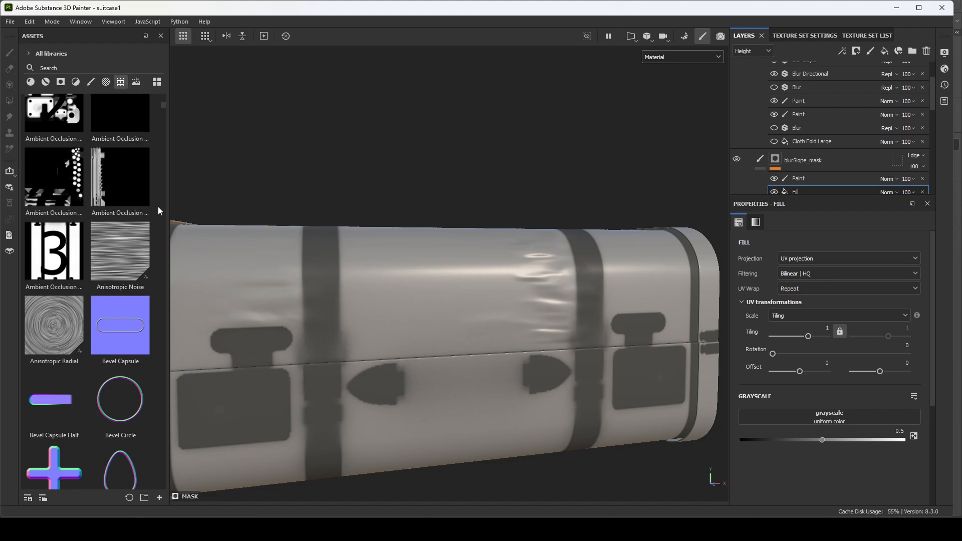
pyautogui.click(112, 68)
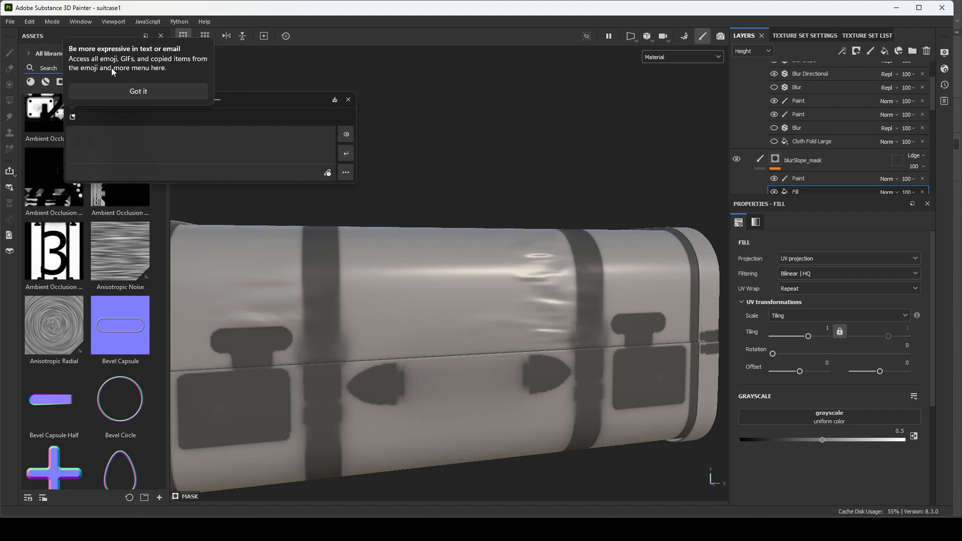
pyautogui.write('nosi')
pyautogui.press('BackSpace')
pyautogui.press('BackSpace')
pyautogui.write('ise')
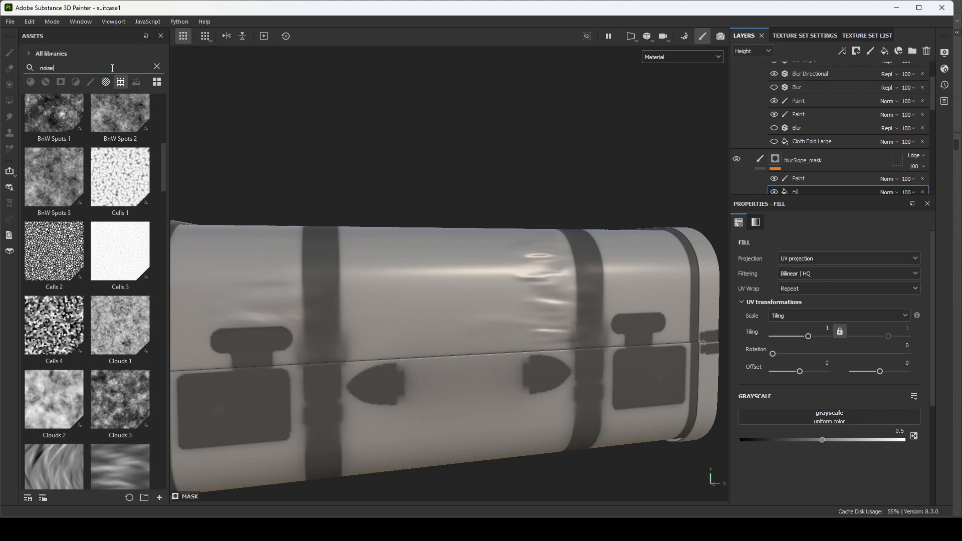
pyautogui.moveTo(58, 174); pyautogui.dragTo(830, 420)
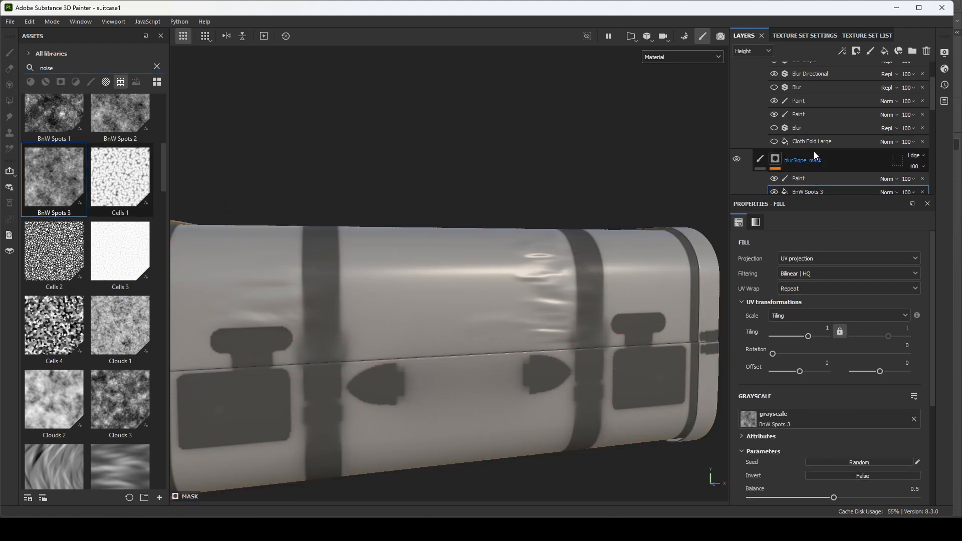
# Add an anchor point on top of the blurSlope_mask layer's mask effects and name it blurSlope_anchor
pyautogui.rightClick(812, 179)
pyautogui.click(853, 404)
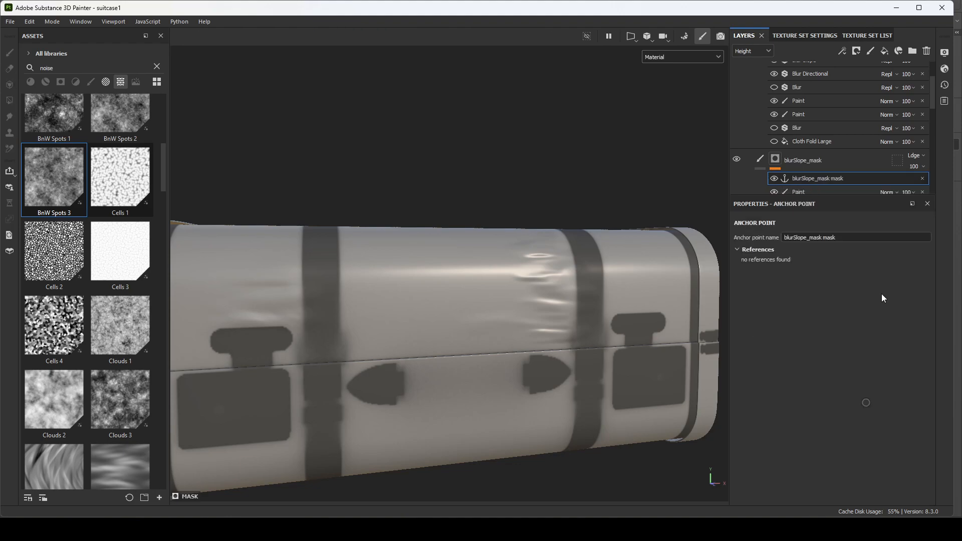
pyautogui.doubleClick(833, 179)
pyautogui.moveTo(857, 179); pyautogui.dragTo(836, 179)
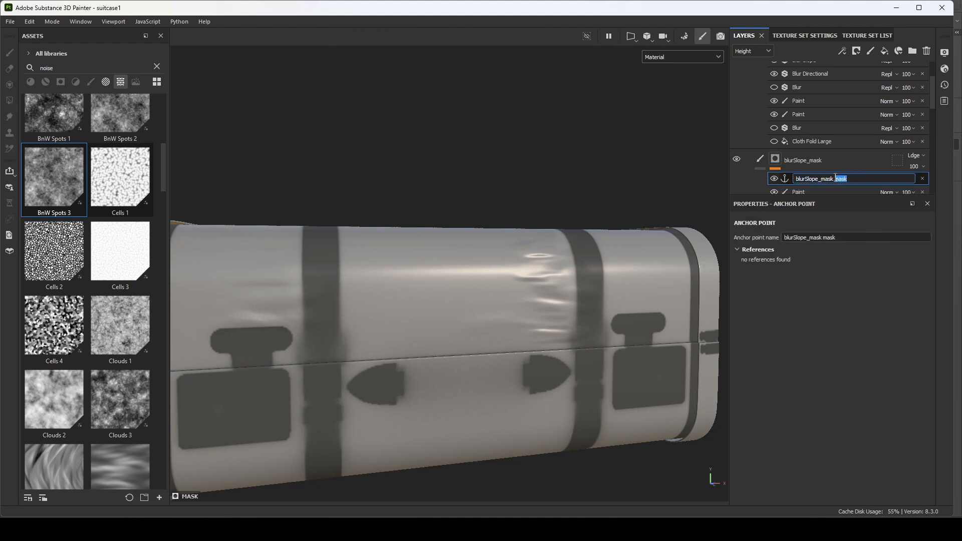
pyautogui.press('BackSpace')
pyautogui.press('BackSpace')
pyautogui.write('anchor')
pyautogui.press('Return')
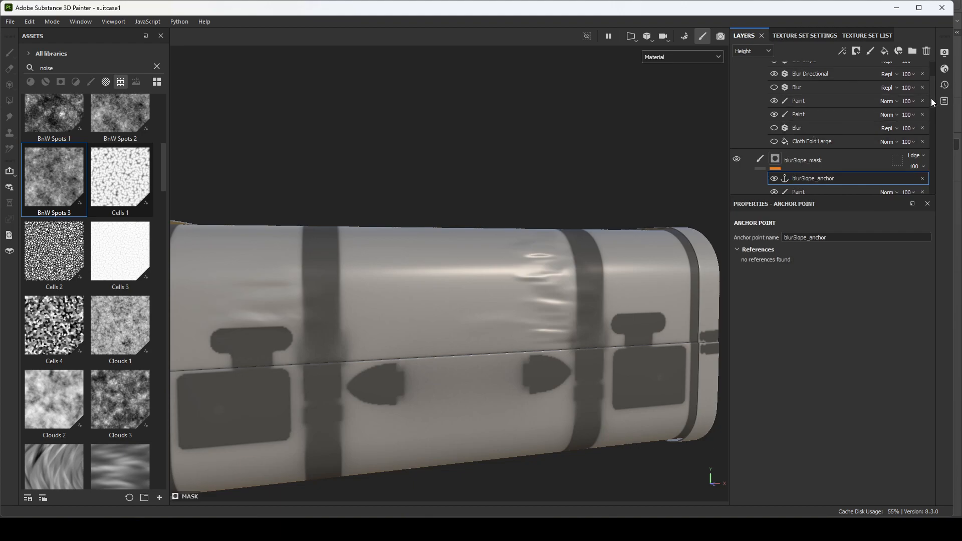
# Set the wrinkle_painting Blur Slope intensity to 0.467 and switch its source type to Custom Noise
pyautogui.moveTo(931, 97); pyautogui.dragTo(931, 86)
pyautogui.click(838, 116)
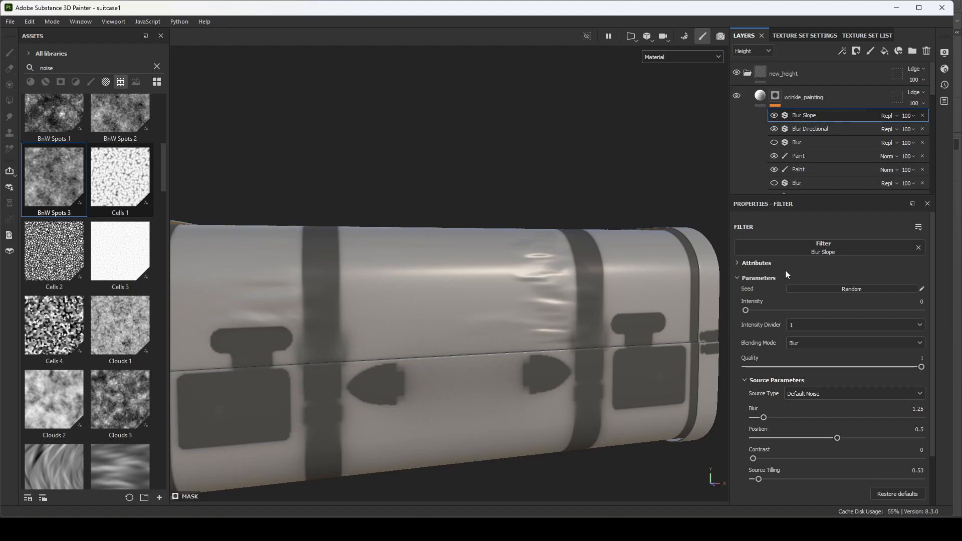
pyautogui.moveTo(748, 311); pyautogui.dragTo(828, 313)
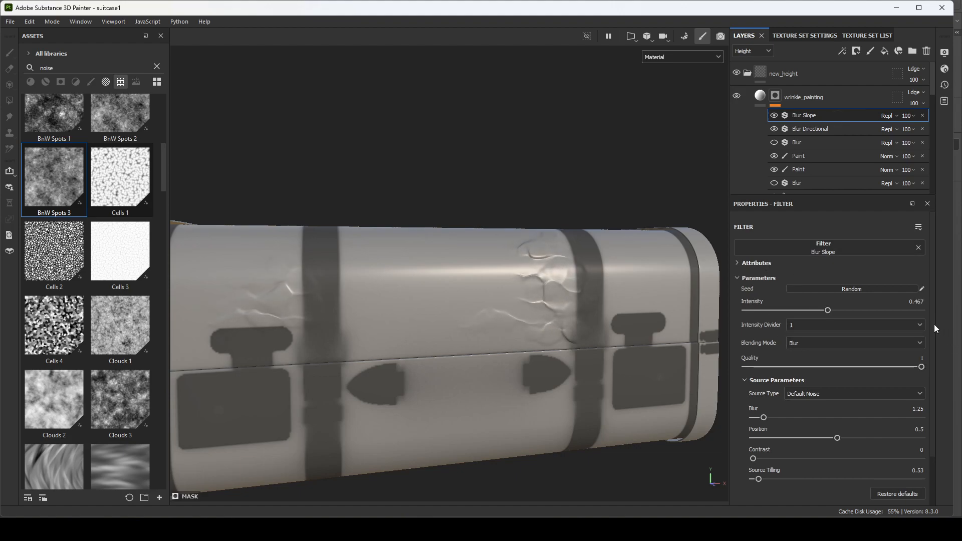
pyautogui.click(826, 394)
pyautogui.click(818, 426)
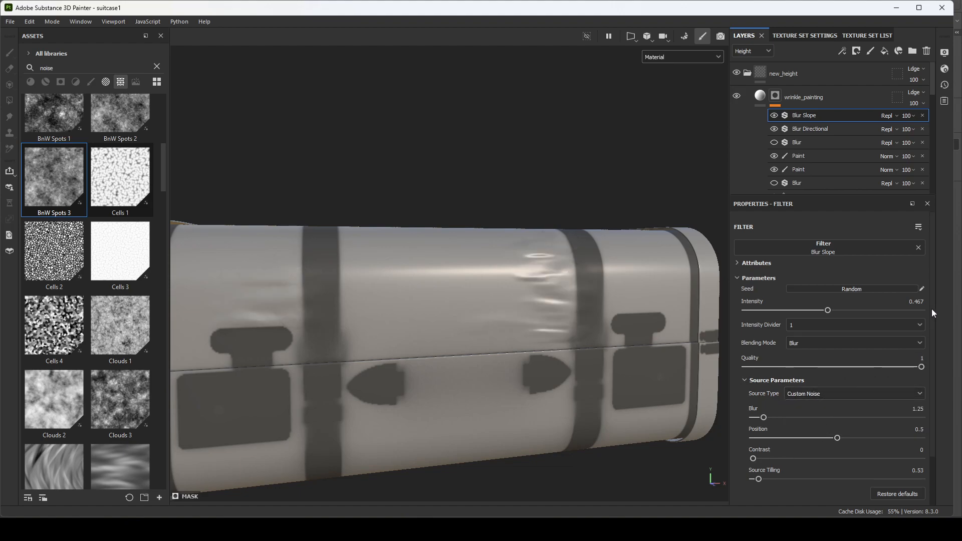
# Assign the blurSlope_anchor anchor point as the Blur Slope filter's Custom Noise image input
pyautogui.moveTo(931, 309); pyautogui.dragTo(919, 396)
pyautogui.click(858, 472)
pyautogui.click(887, 323)
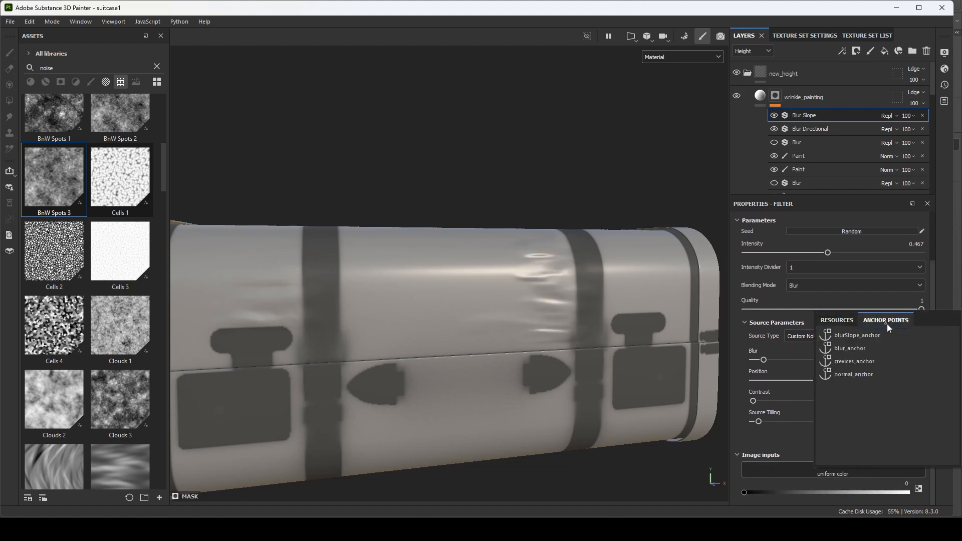
pyautogui.click(868, 335)
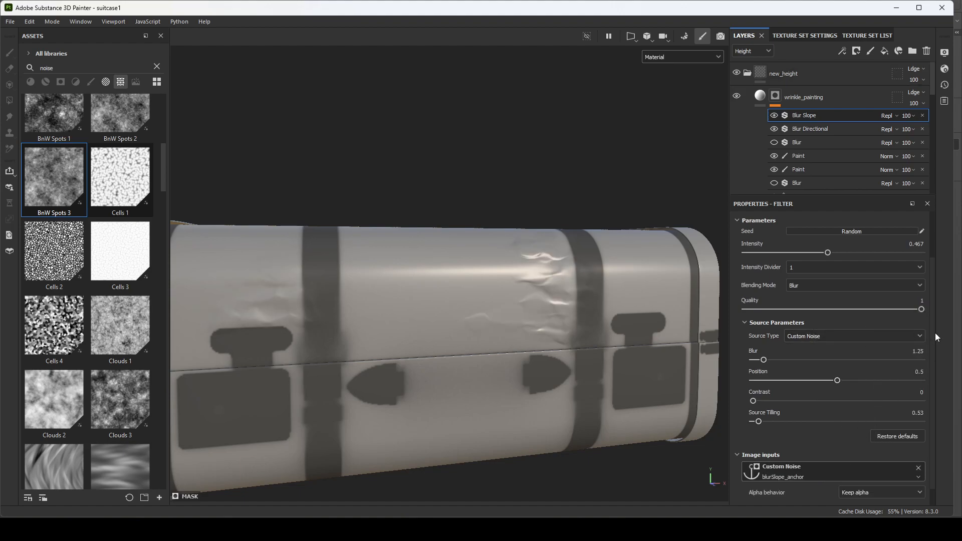
pyautogui.moveTo(934, 332); pyautogui.dragTo(925, 407)
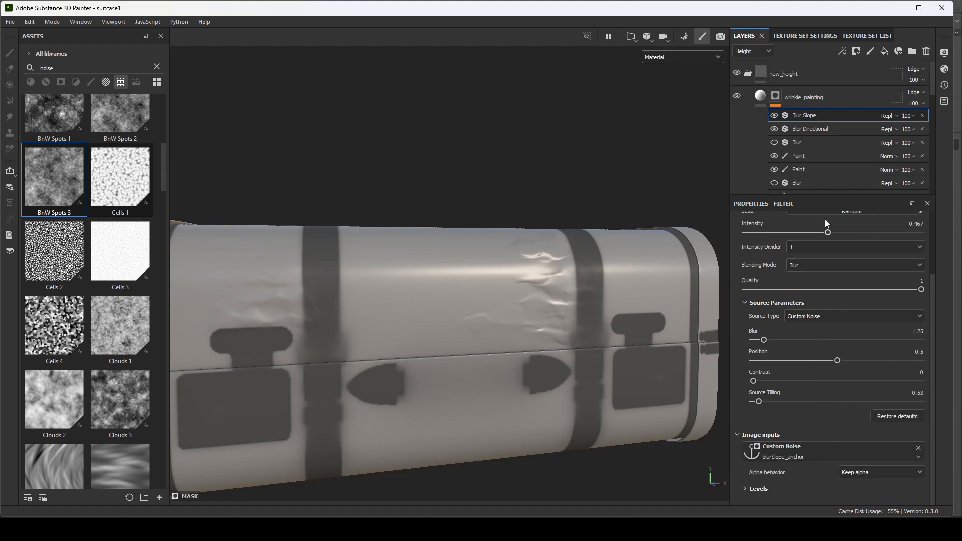
# Set the BnW Spots 3 fill in blurSlope_mask to tiling 1.88 and balance 0.26
pyautogui.moveTo(931, 85); pyautogui.dragTo(930, 114)
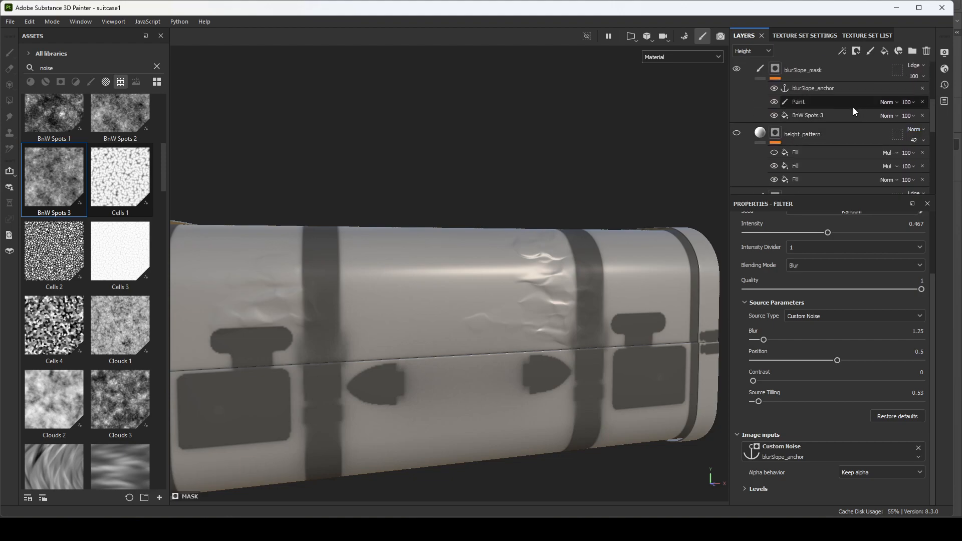
pyautogui.click(822, 115)
pyautogui.moveTo(808, 337)
pyautogui.mouseDown()
pyautogui.moveTo(839, 345)
pyautogui.moveTo(810, 338)
pyautogui.mouseUp()
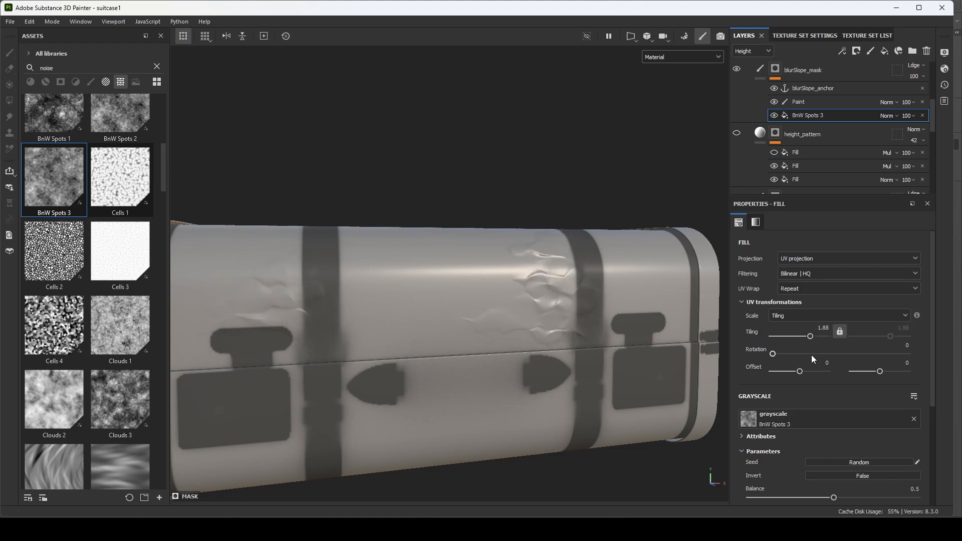
pyautogui.moveTo(928, 296); pyautogui.dragTo(794, 408)
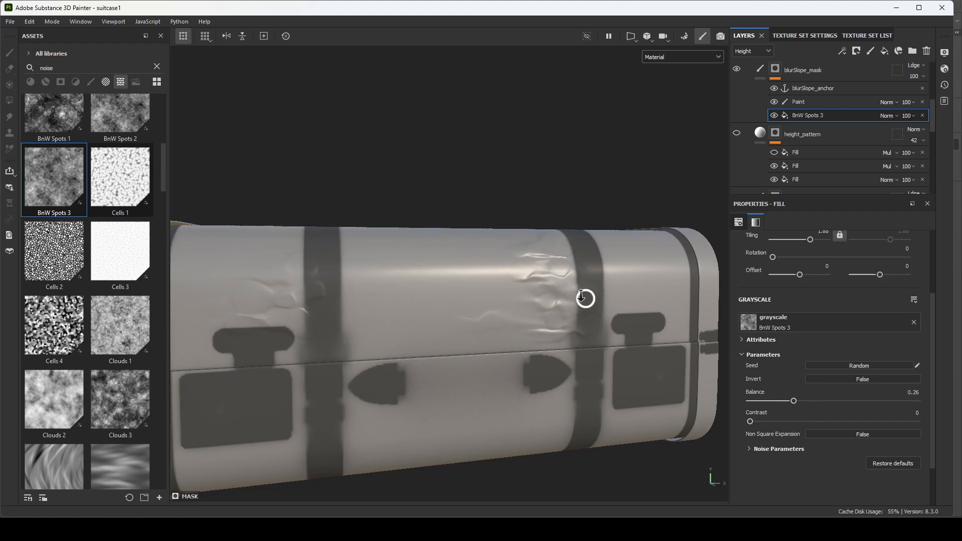
pyautogui.scroll(-3, 595, 303)
pyautogui.moveTo(582, 191)
pyautogui.keyDown('alt'); pyautogui.mouseDown()
pyautogui.moveTo(500, 198)
pyautogui.moveTo(547, 171)
pyautogui.moveTo(564, 209)
pyautogui.moveTo(568, 174)
pyautogui.moveTo(556, 173)
pyautogui.mouseUp(); pyautogui.keyUp('alt')
# Select the Paint effect in blurSlope_mask and set its brush to size 17.25 and flow 45
pyautogui.click(812, 102)
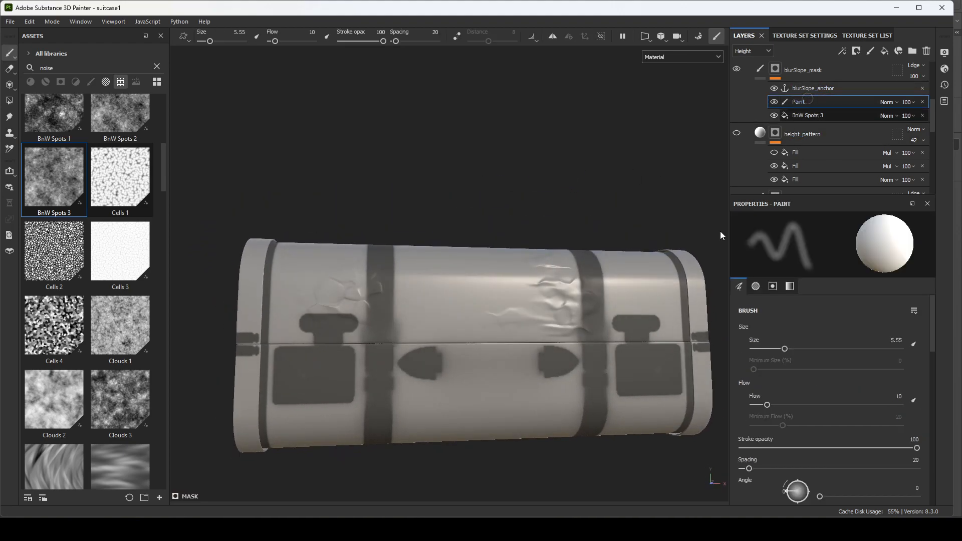
pyautogui.keyDown('ctrl'); pyautogui.moveTo(561, 269); pyautogui.dragTo(620, 269, button='right'); pyautogui.keyUp('ctrl')
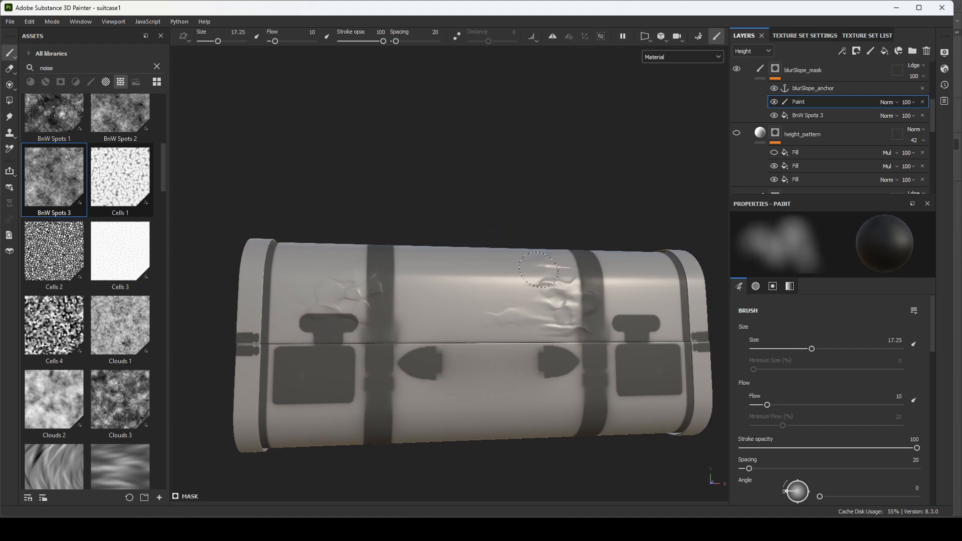
pyautogui.moveTo(275, 41); pyautogui.dragTo(290, 40)
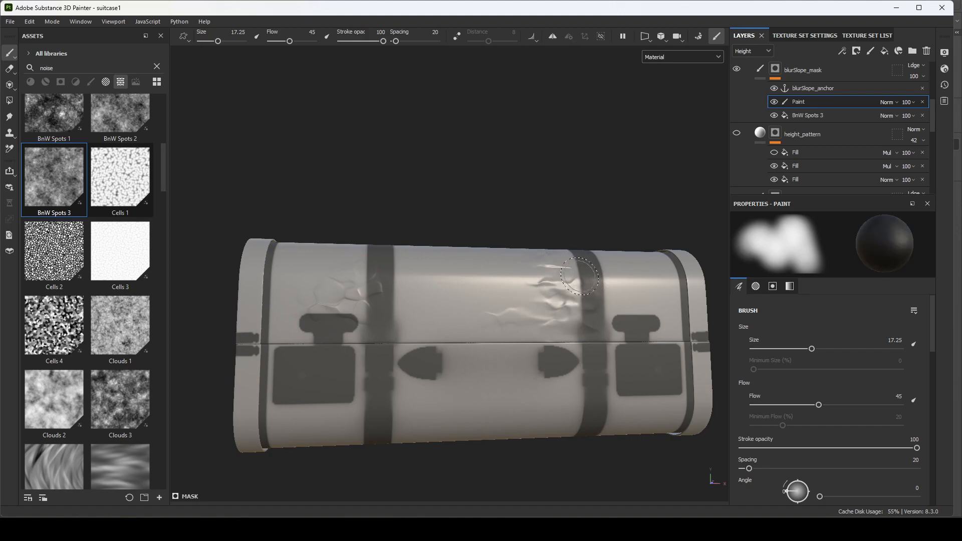
pyautogui.keyDown('alt'); pyautogui.moveTo(533, 271); pyautogui.dragTo(540, 289); pyautogui.keyUp('alt')
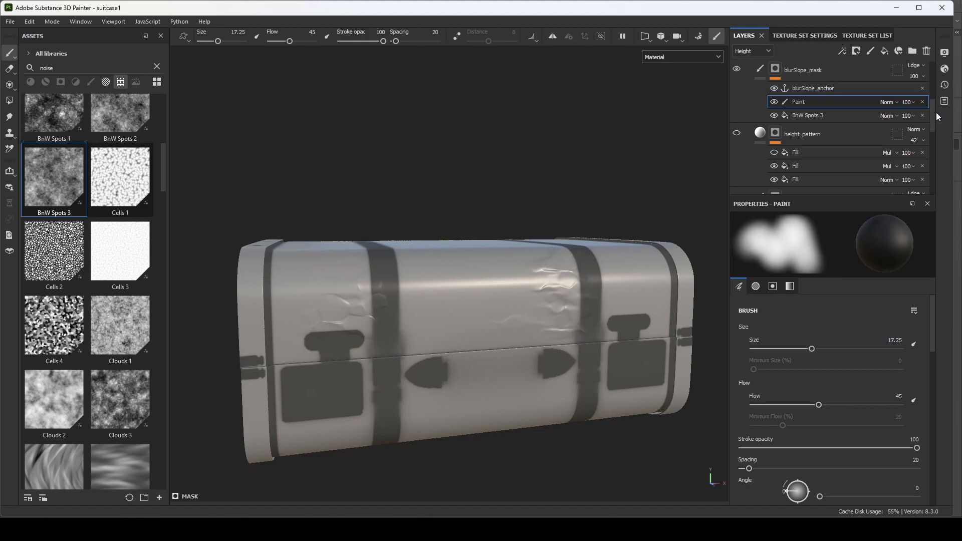
# Set the Source Tiling of the Blur Slope filter in wrinkle_painting to 1
pyautogui.moveTo(936, 113); pyautogui.dragTo(930, 81)
pyautogui.click(832, 128)
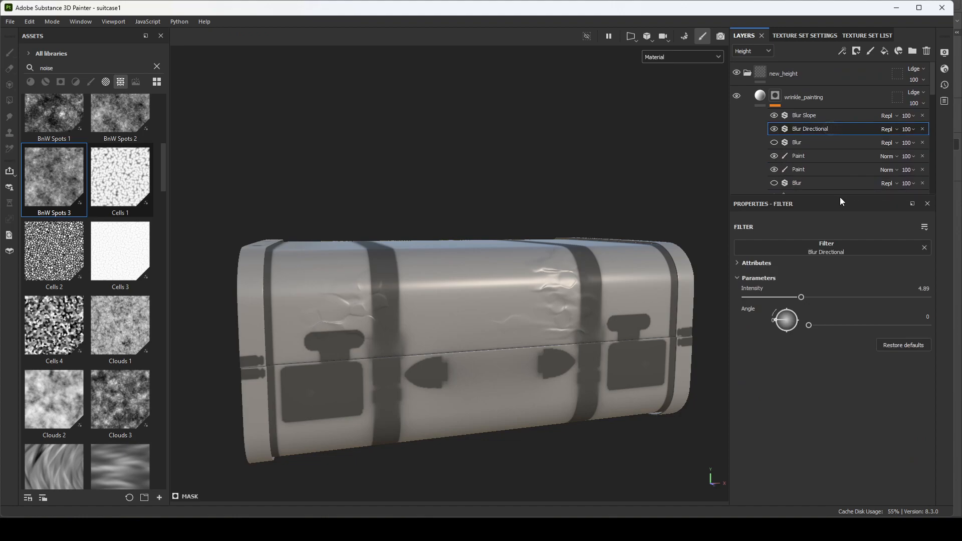
pyautogui.click(809, 115)
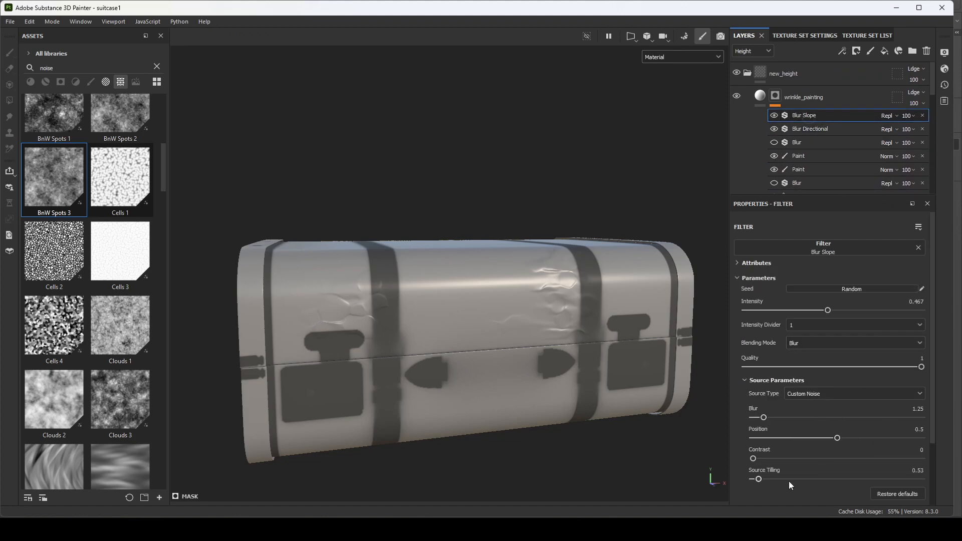
pyautogui.click(916, 469)
pyautogui.click(938, 353)
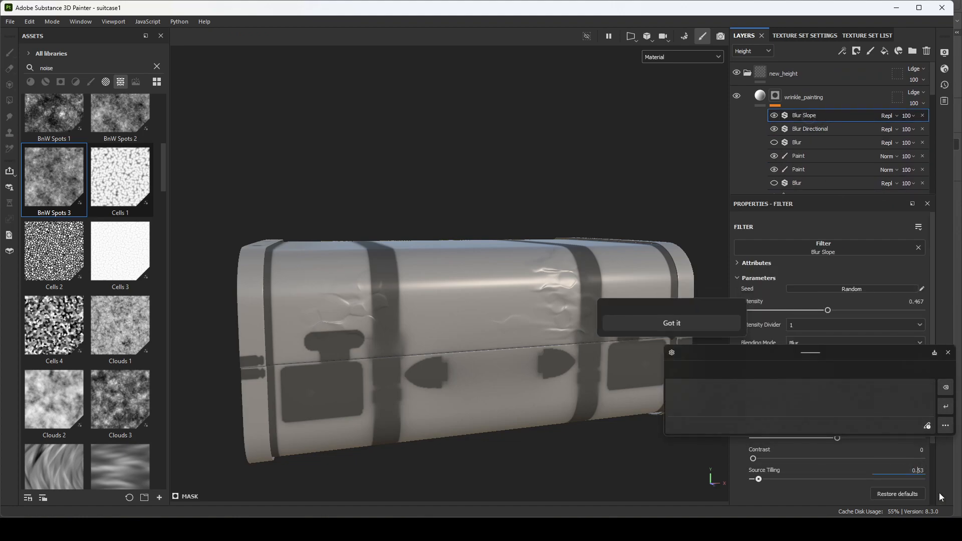
pyautogui.moveTo(922, 472); pyautogui.dragTo(904, 474)
pyautogui.write('3')
pyautogui.press('Return')
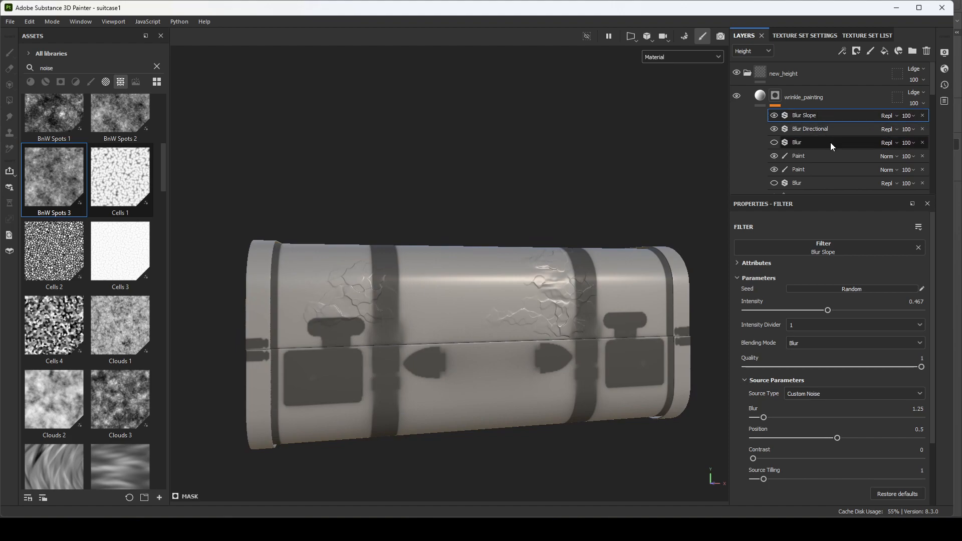
# Try a tiling of 0.27 on the BnW Spots 3 fill in blurSlope_mask
pyautogui.scroll(-2, 927, 109)
pyautogui.scroll(-2, 927, 109)
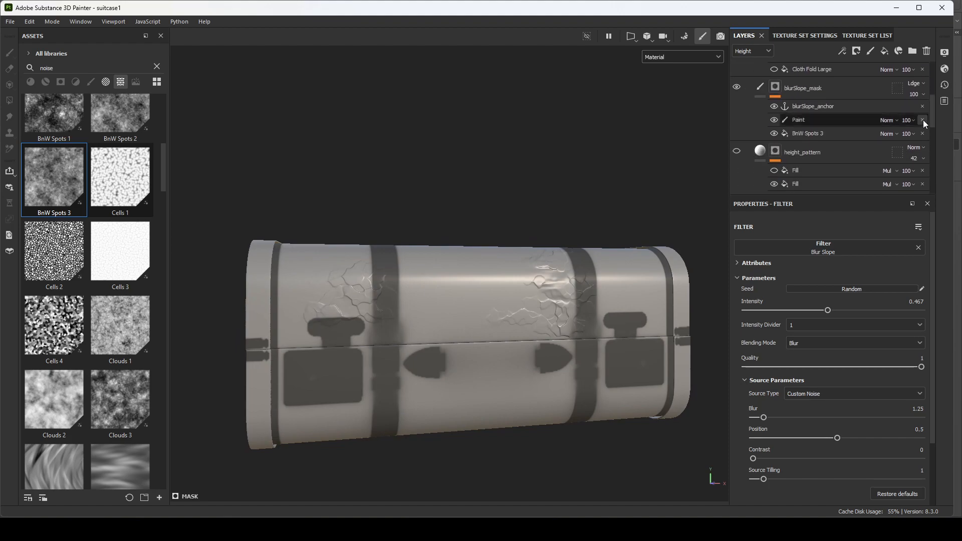
pyautogui.click(835, 135)
pyautogui.moveTo(815, 246); pyautogui.dragTo(811, 241)
pyautogui.scroll(-5, 811, 240)
pyautogui.scroll(3, 811, 241)
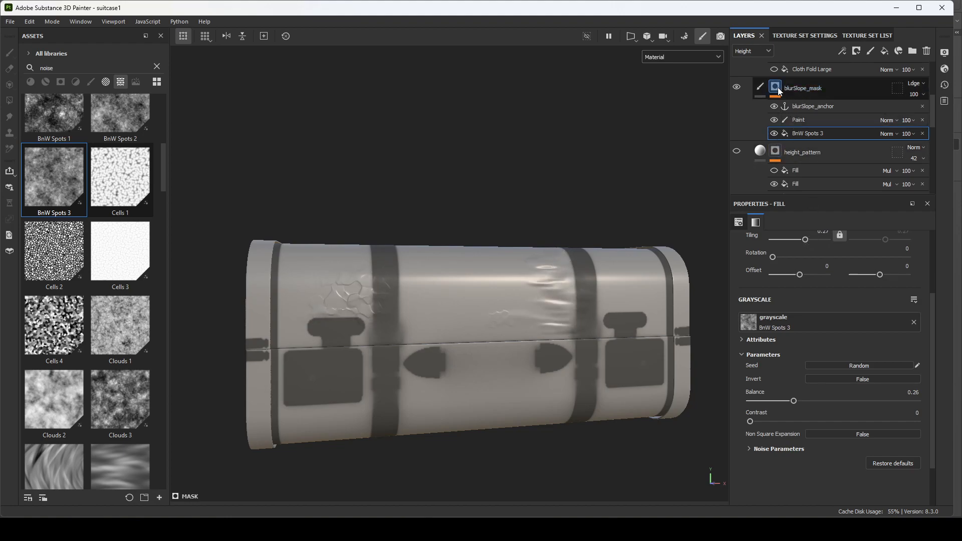
# Preview the blurSlope_mask layer's mask on its own, return to the material view, and inspect the Paint effect's influence on the wrinkles
pyautogui.keyDown('alt'); pyautogui.click(780, 86); pyautogui.keyUp('alt')
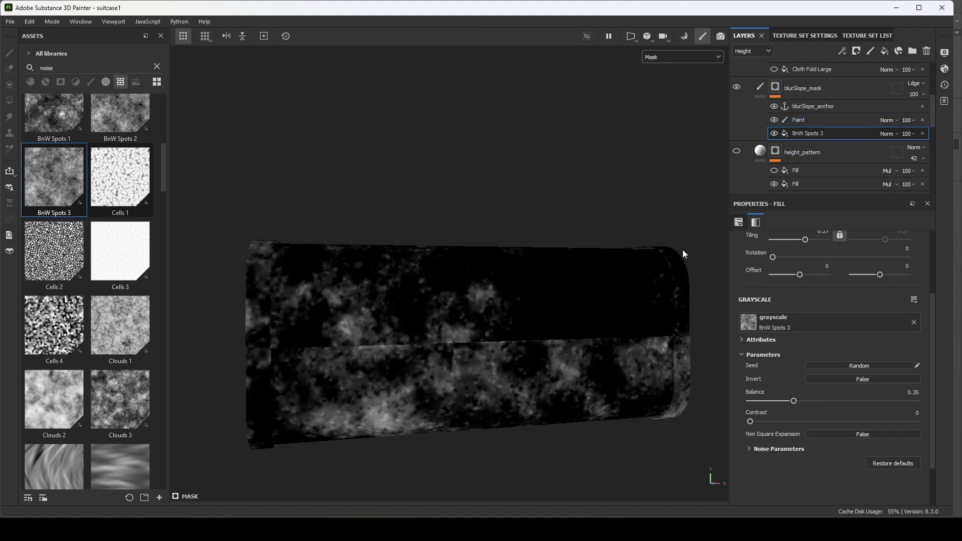
pyautogui.press('m')
pyautogui.click(802, 120)
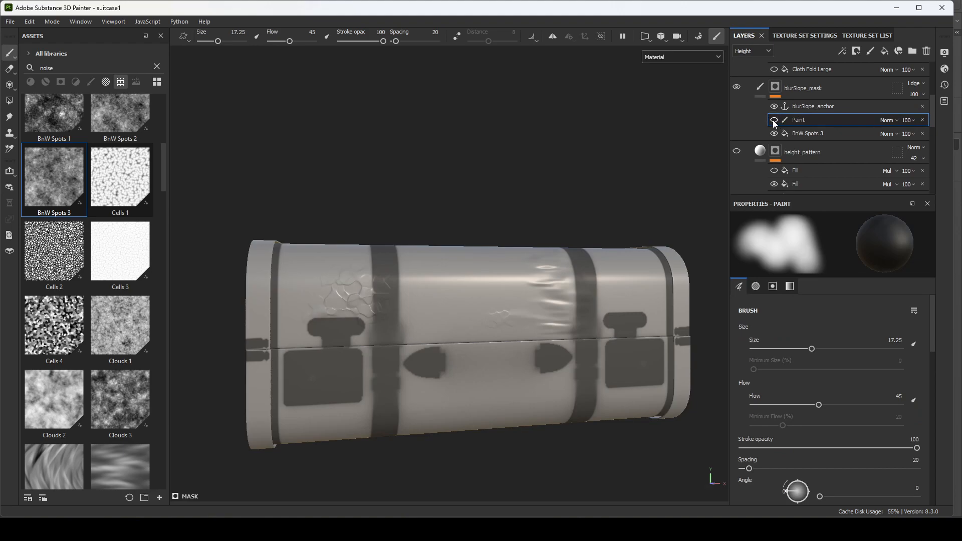
pyautogui.moveTo(574, 284)
pyautogui.keyDown('alt'); pyautogui.mouseDown()
pyautogui.moveTo(506, 300)
pyautogui.moveTo(551, 288)
pyautogui.mouseUp(); pyautogui.keyUp('alt')
# Adjust the tiling of the BnW Spots 3 fill in blurSlope_mask to break the wrinkles up more finely
pyautogui.click(824, 133)
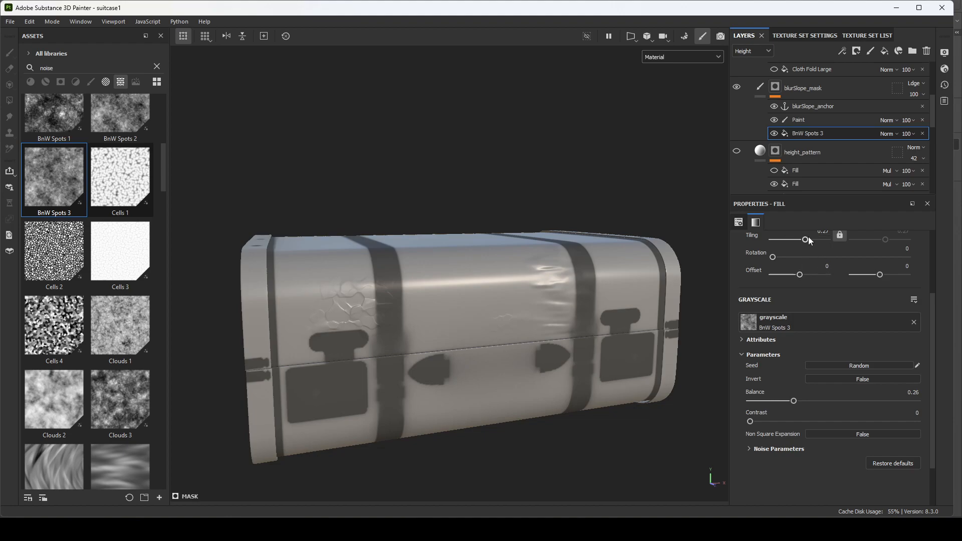
pyautogui.click(825, 120)
# Set the intensity of the Blur Slope filter in wrinkle_painting to 0.137
pyautogui.scroll(3, 930, 102)
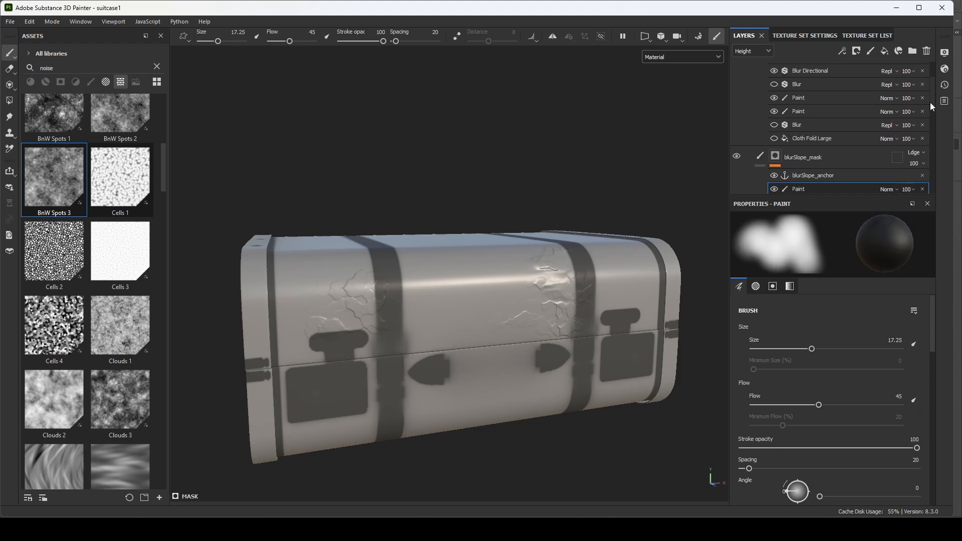
pyautogui.click(819, 70)
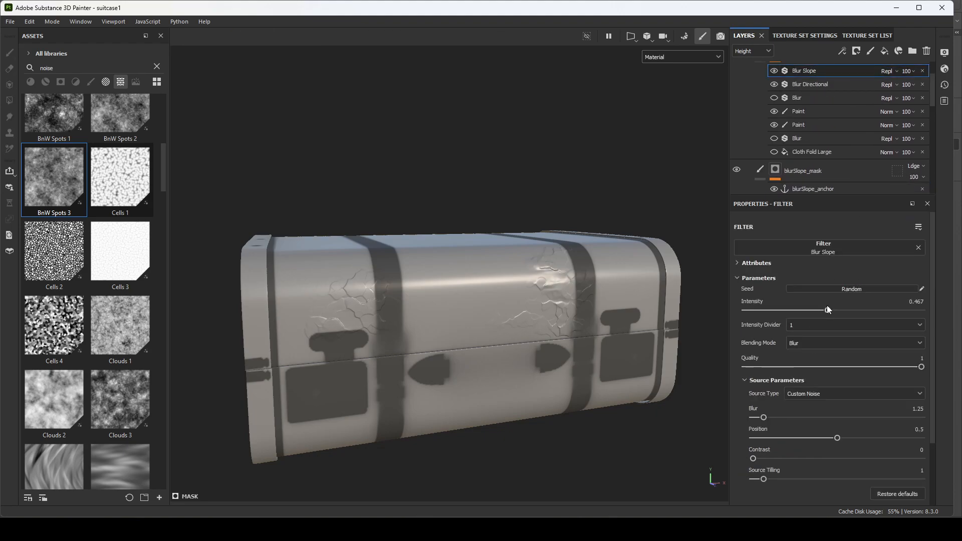
pyautogui.moveTo(828, 312); pyautogui.dragTo(829, 312)
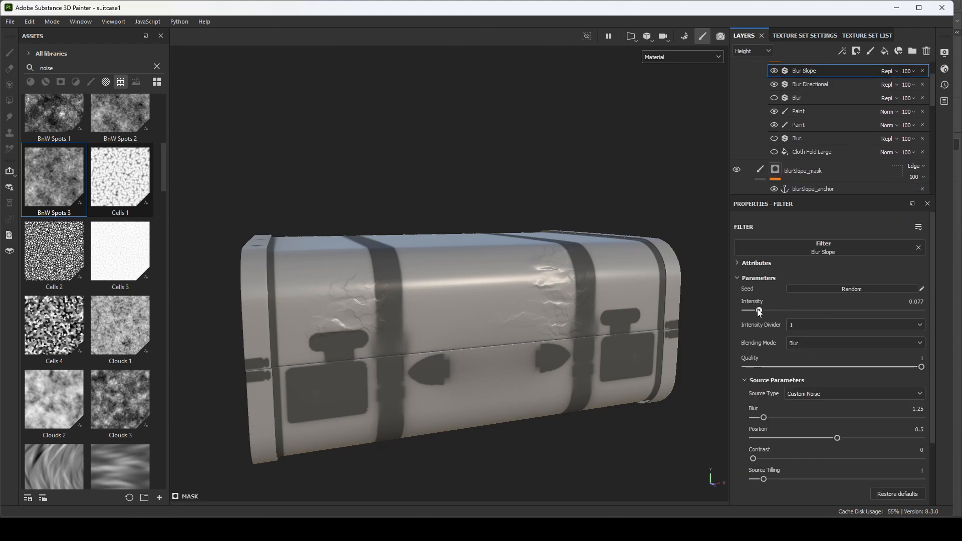
pyautogui.moveTo(768, 311); pyautogui.dragTo(770, 312)
# Select the Paint effect in blurSlope_mask and set its brush flow to 18
pyautogui.scroll(-5, 929, 100)
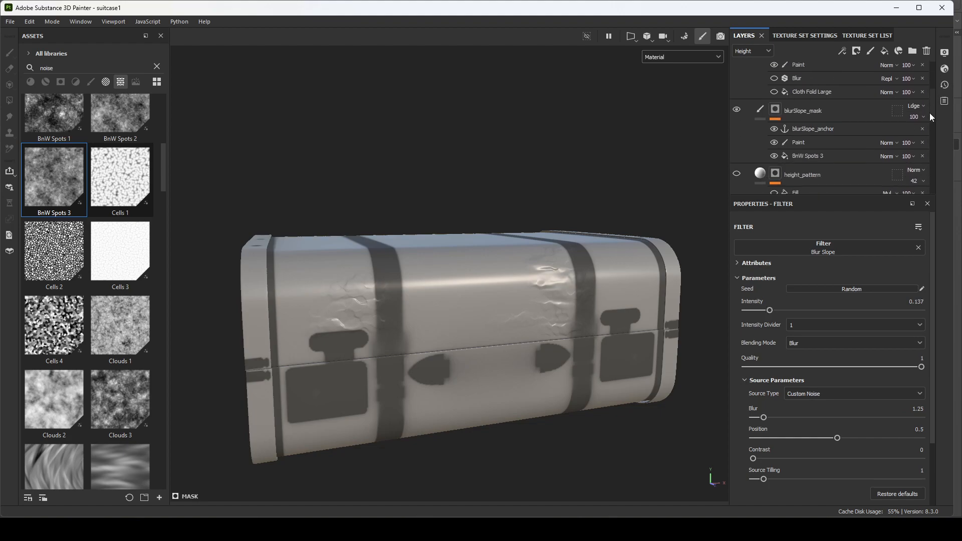
pyautogui.scroll(3, 933, 101)
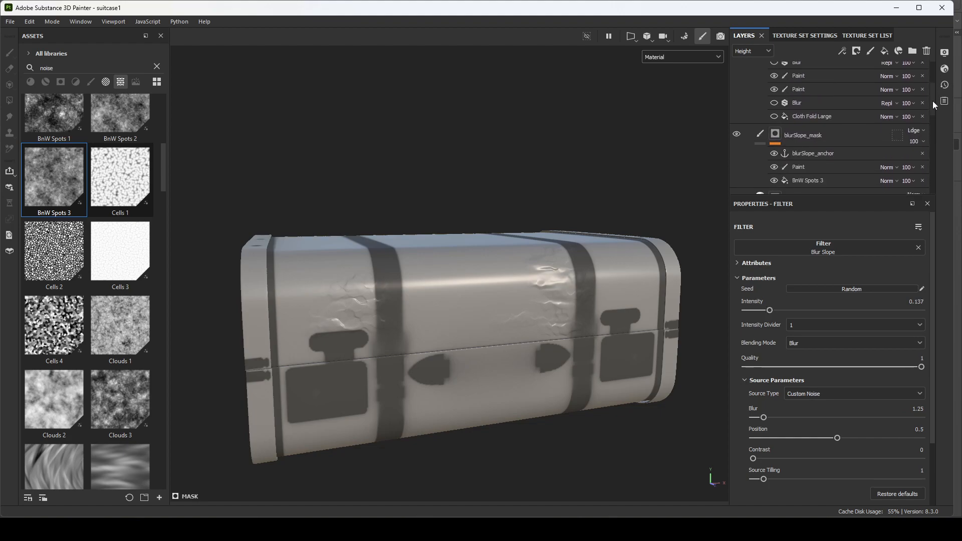
pyautogui.scroll(-1, 929, 111)
pyautogui.click(814, 123)
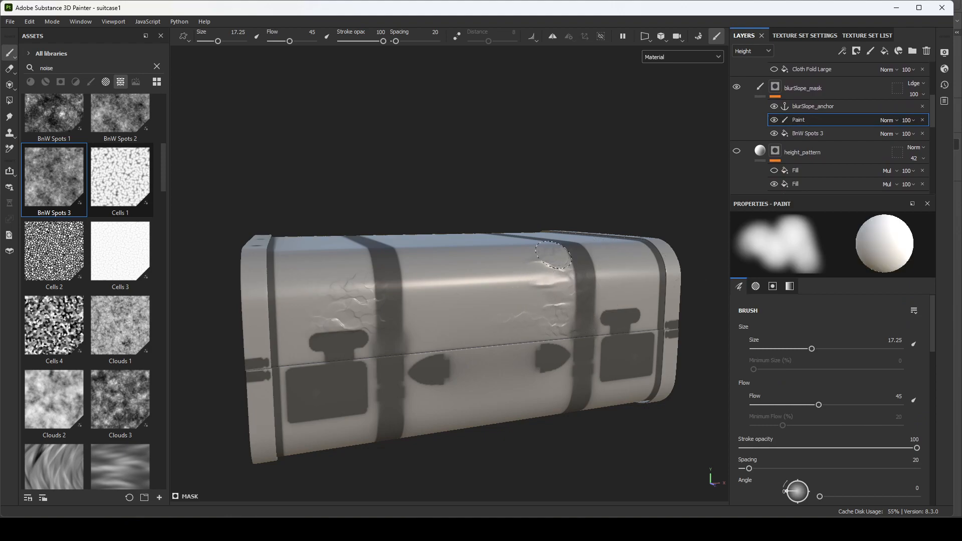
pyautogui.moveTo(295, 39); pyautogui.dragTo(278, 41)
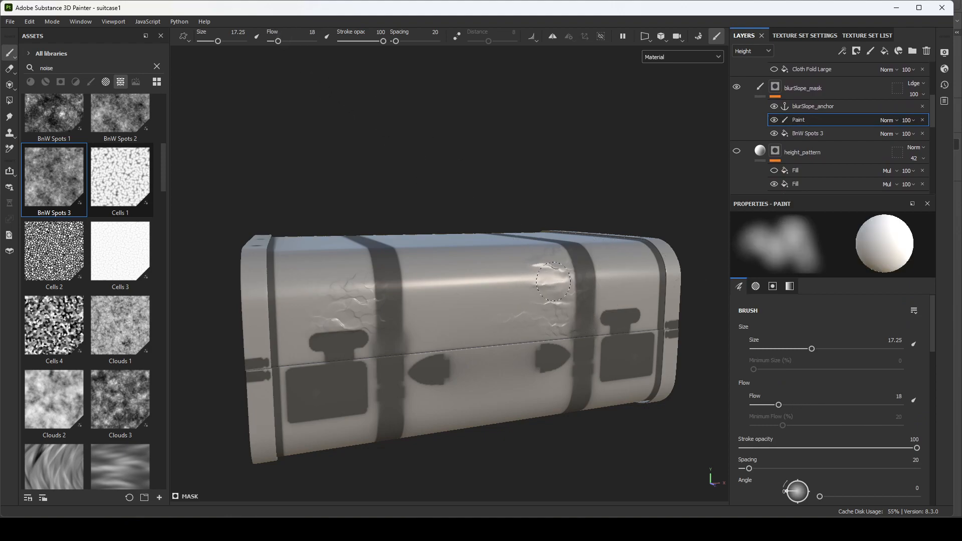
# Paint black and white strokes in blurSlope_mask over the wrinkles beside the two dark straps to vary their distortion
pyautogui.press('x')
pyautogui.moveTo(568, 287)
pyautogui.mouseDown()
pyautogui.moveTo(548, 284)
pyautogui.moveTo(541, 299)
pyautogui.moveTo(581, 328)
pyautogui.moveTo(592, 275)
pyautogui.moveTo(544, 311)
pyautogui.mouseUp()
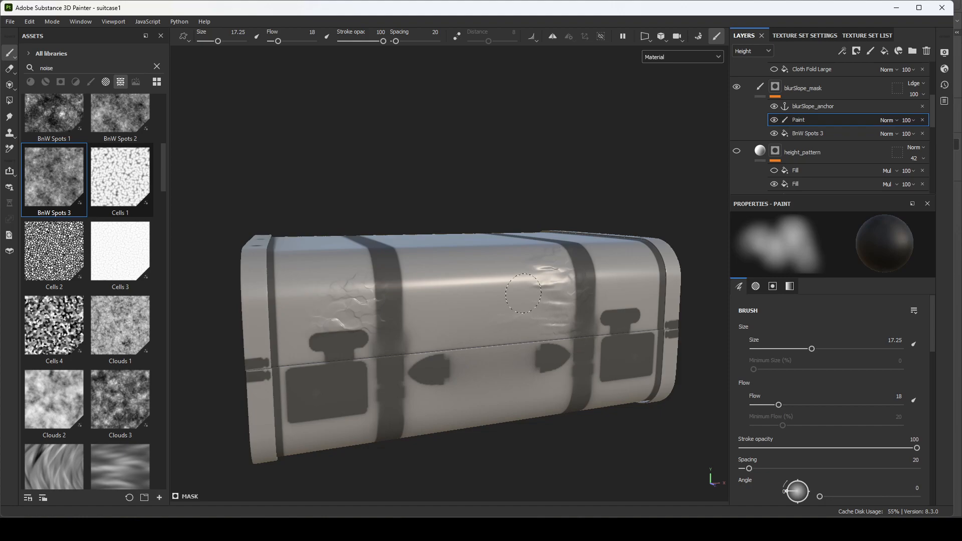
pyautogui.press('x')
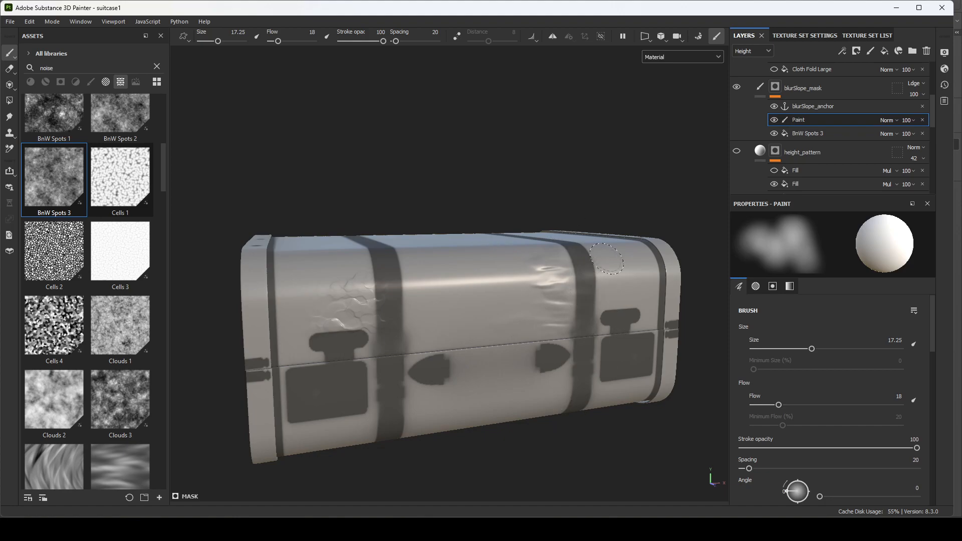
pyautogui.moveTo(364, 313)
pyautogui.mouseDown()
pyautogui.moveTo(370, 318)
pyautogui.moveTo(356, 311)
pyautogui.moveTo(371, 300)
pyautogui.mouseUp()
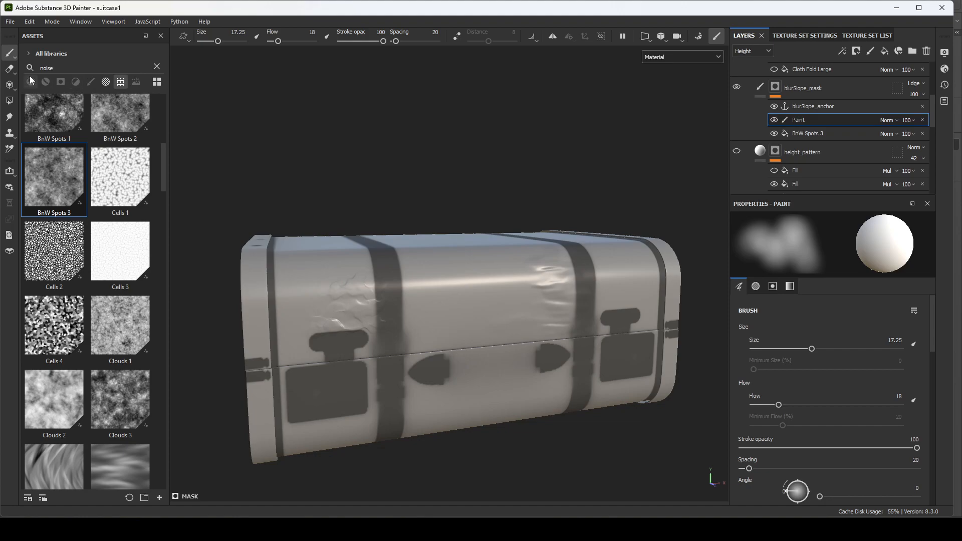
# Erase parts of the blurSlope_mask paint over the wrinkles beside the right strap, using an eraser flow of 19
pyautogui.press('e')
pyautogui.click(279, 41)
pyautogui.moveTo(555, 290); pyautogui.dragTo(551, 295)
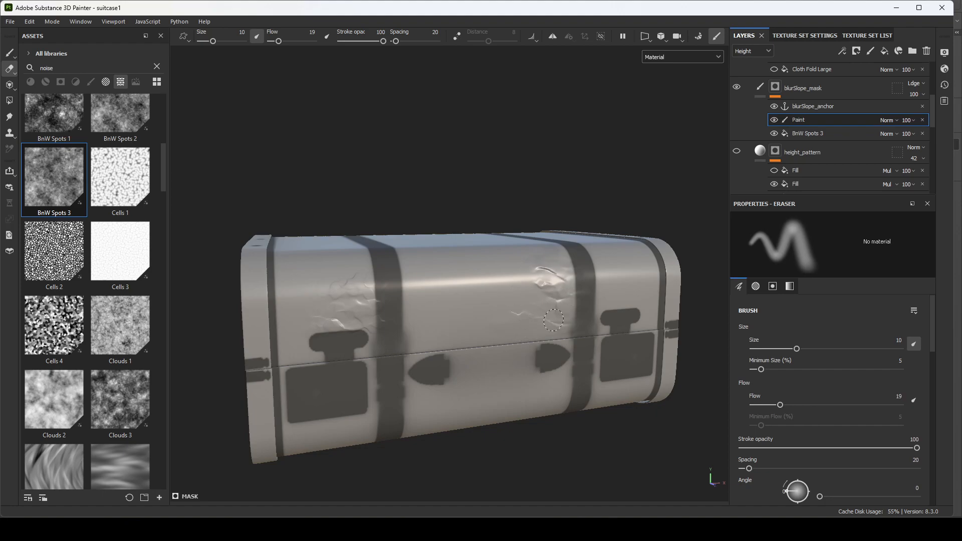
pyautogui.moveTo(541, 263)
pyautogui.mouseDown()
pyautogui.moveTo(562, 281)
pyautogui.moveTo(536, 266)
pyautogui.mouseUp()
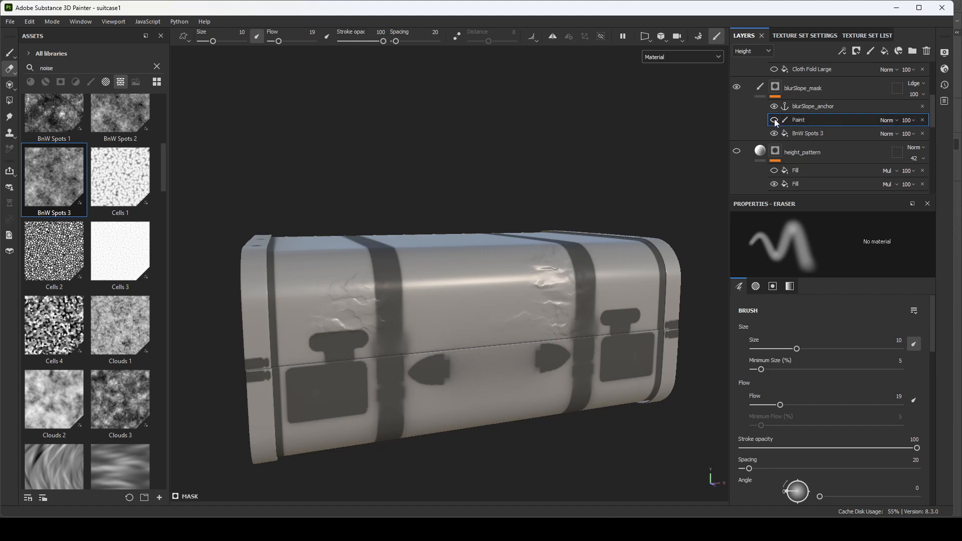
# Paint white with the brush over the wrinkles beside the straps in blurSlope_mask and review the suitcase from several angles
pyautogui.press('1')
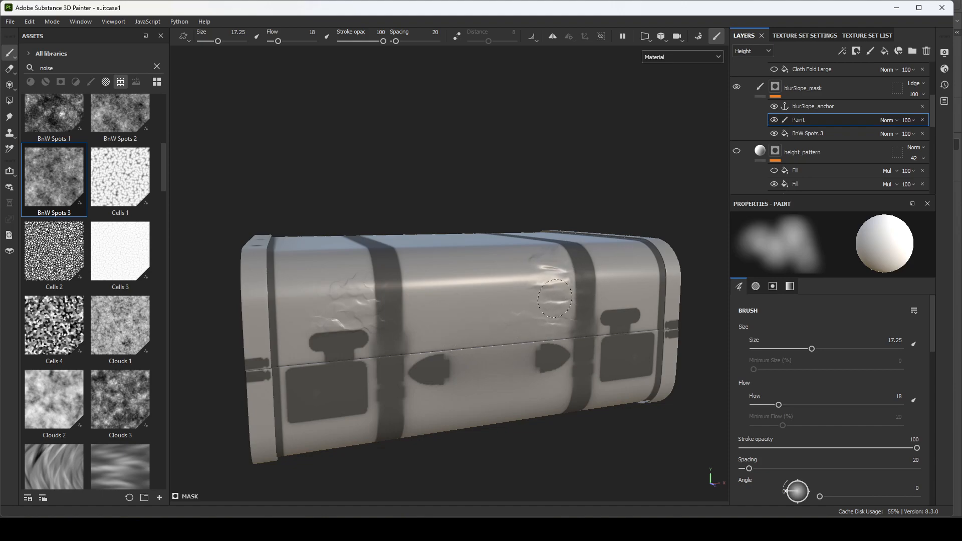
pyautogui.moveTo(395, 342)
pyautogui.mouseDown()
pyautogui.moveTo(315, 313)
pyautogui.moveTo(391, 331)
pyautogui.moveTo(677, 314)
pyautogui.mouseUp()
pyautogui.keyDown('alt'); pyautogui.moveTo(550, 353); pyautogui.dragTo(551, 331); pyautogui.keyUp('alt')
pyautogui.keyDown('alt'); pyautogui.moveTo(554, 371); pyautogui.dragTo(522, 354, button='middle'); pyautogui.keyUp('alt')
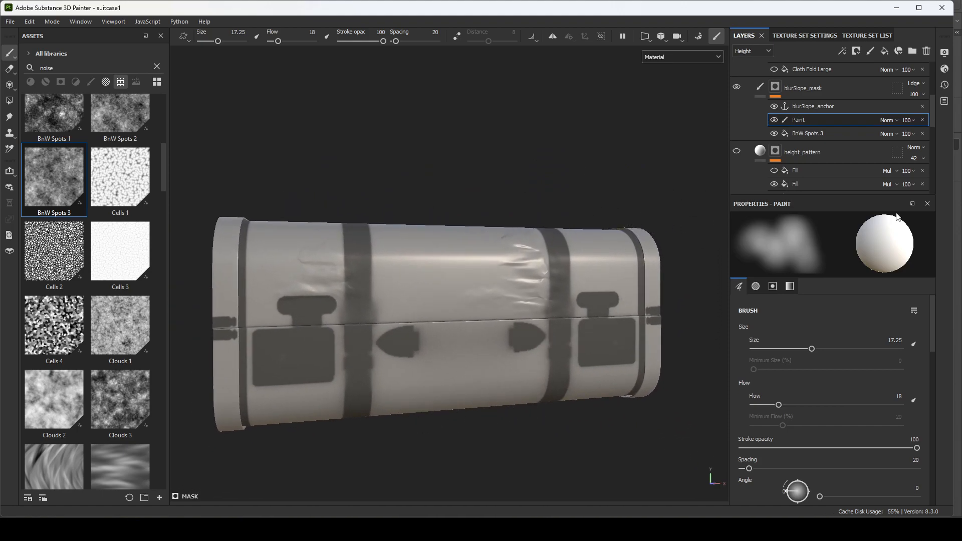
pyautogui.keyDown('alt'); pyautogui.moveTo(451, 278); pyautogui.dragTo(489, 288); pyautogui.keyUp('alt')
pyautogui.keyDown('alt'); pyautogui.moveTo(489, 288); pyautogui.dragTo(301, 292, button='right'); pyautogui.keyUp('alt')
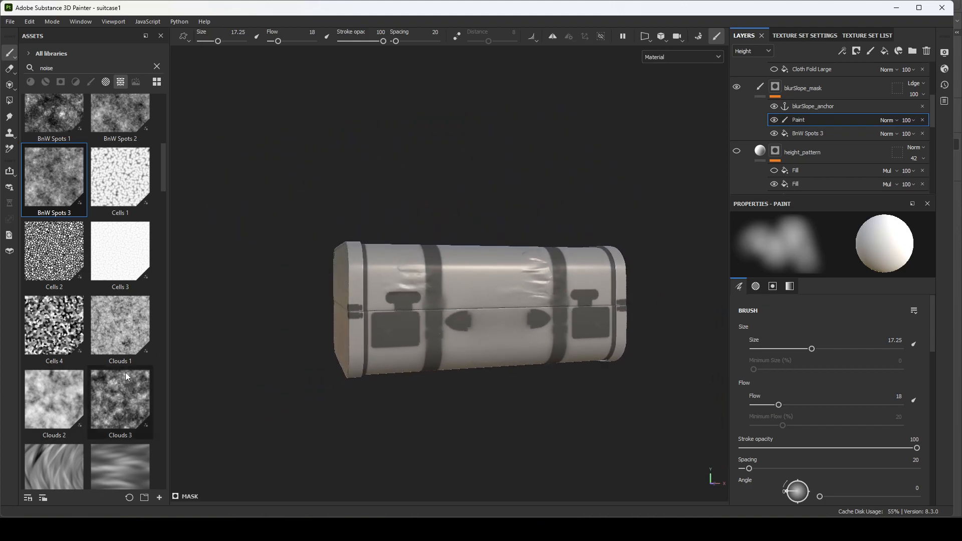